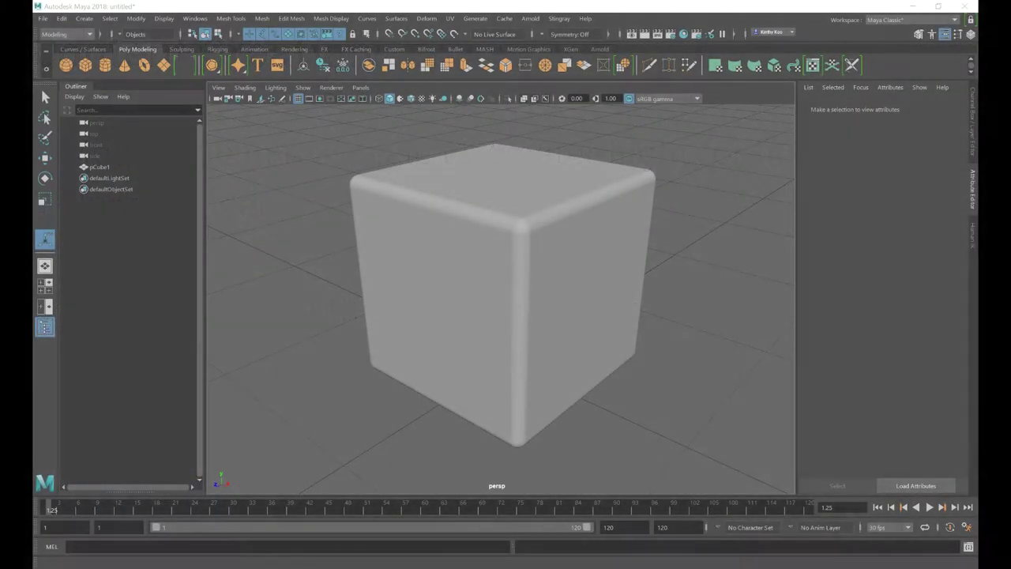
- Select the cube and open the Hypershade material editor
left_click_drag(688, 407, 603, 377, "alt")
left_click(501, 316)
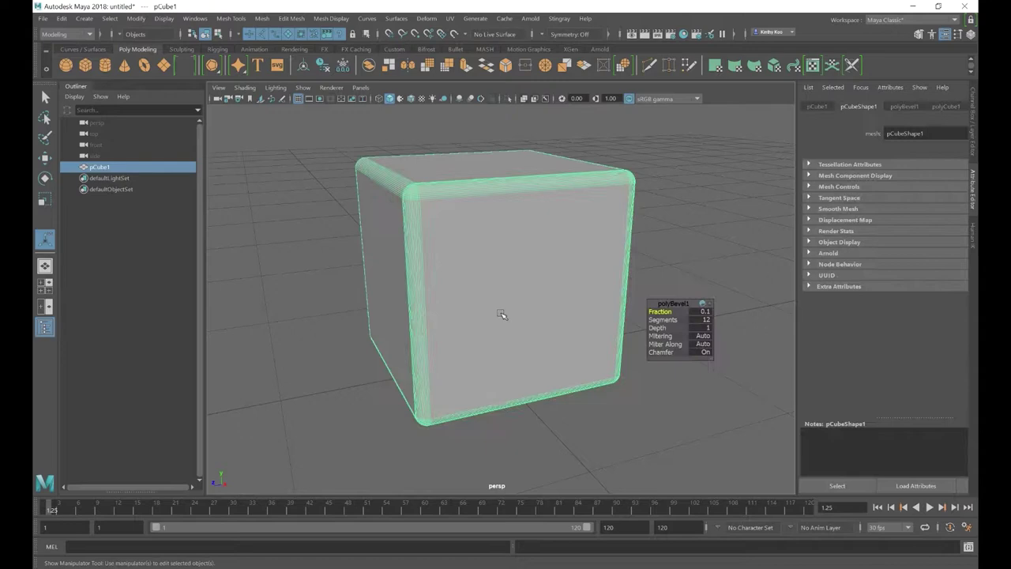
left_click(971, 34)
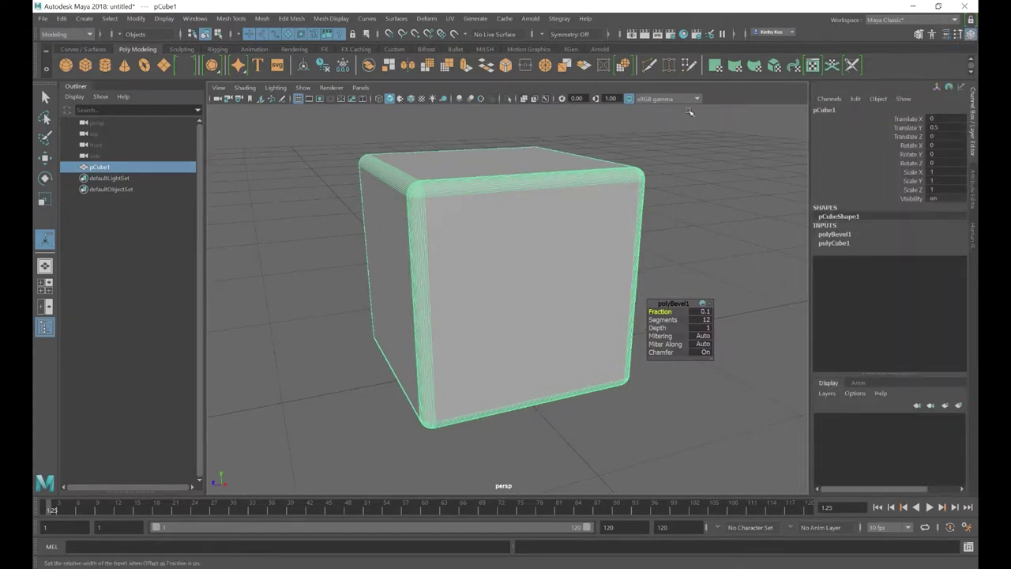
left_click(683, 34)
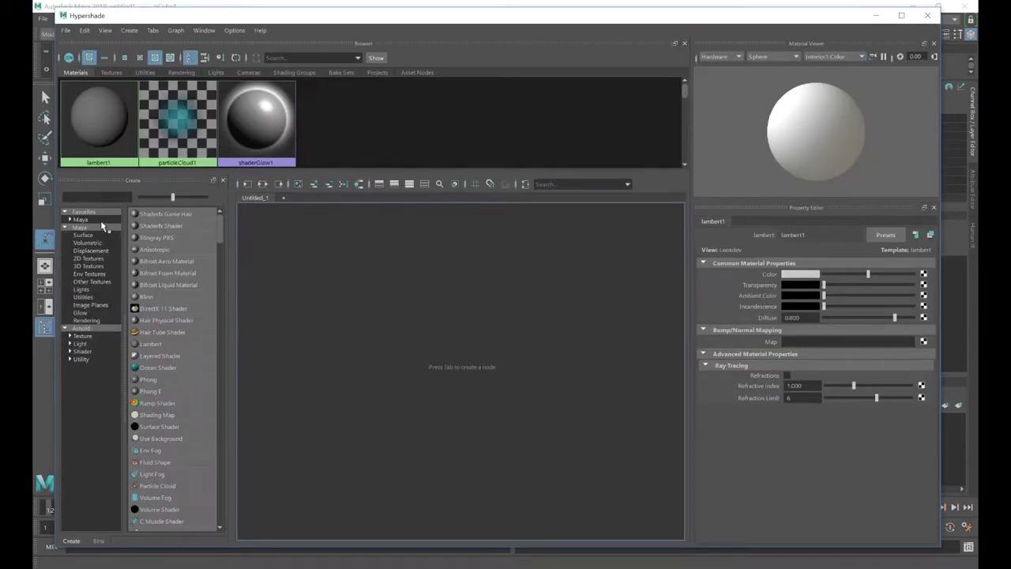
- Create a new Phong material and bring up the texture choices for its Color
left_click(88, 228)
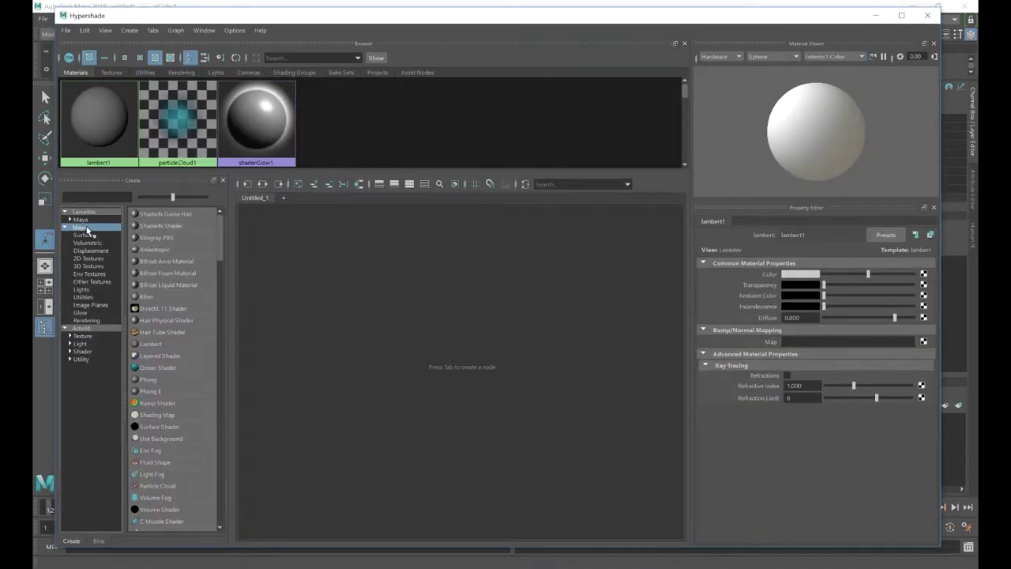
left_click(157, 383)
key("a")
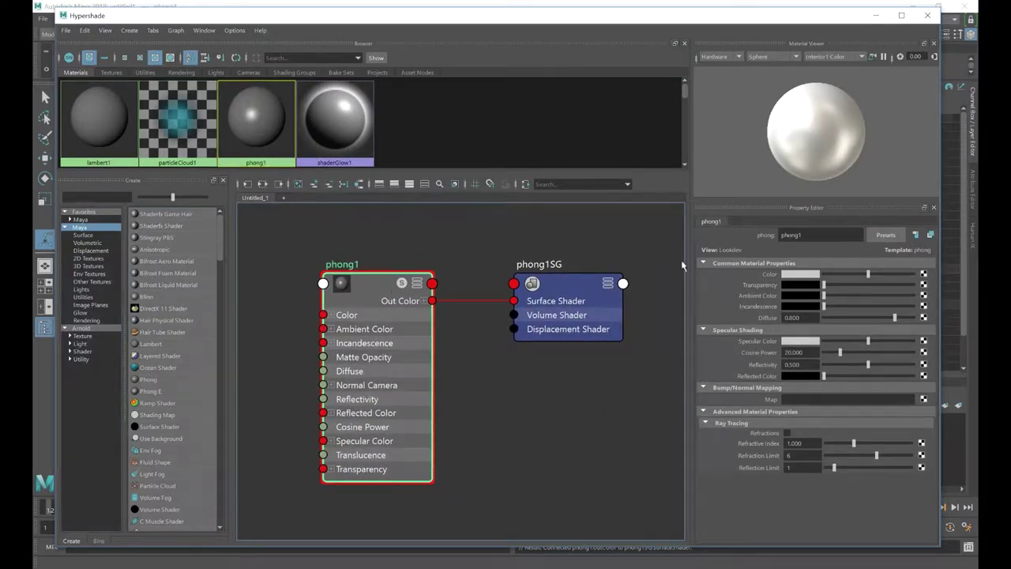
left_click(923, 274)
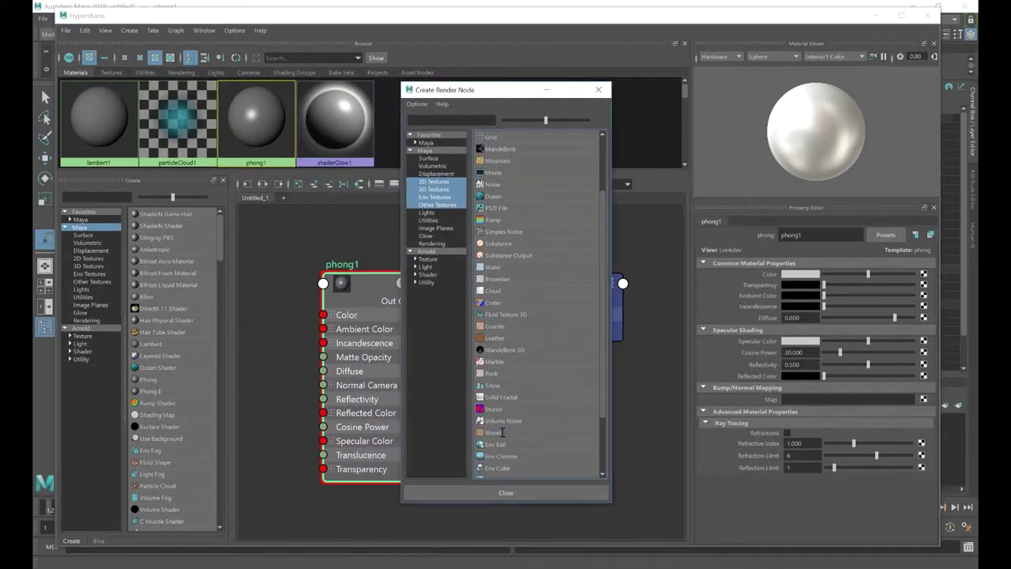
- Connect a Wood texture to phong1's colour and assign phong1 to the cube
left_click(497, 432)
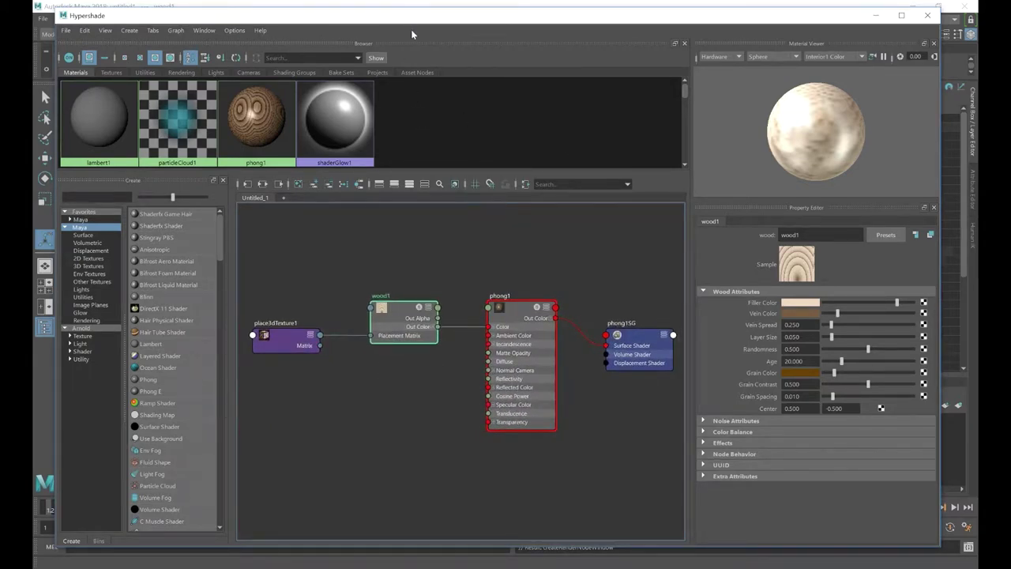
left_click_drag(413, 17, 403, 305)
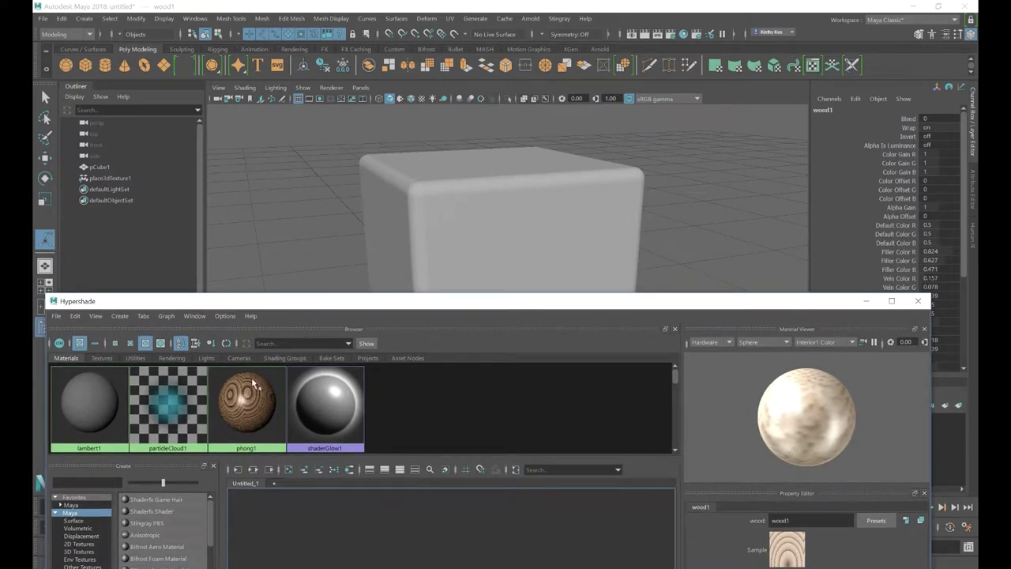
left_click(255, 397)
left_click(458, 229)
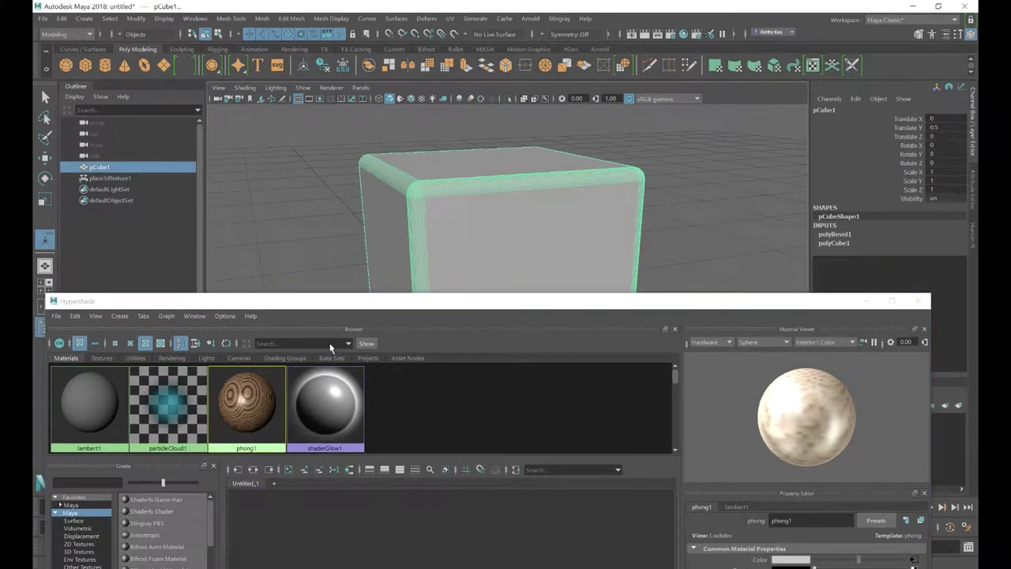
right_click(246, 391)
left_click(241, 356)
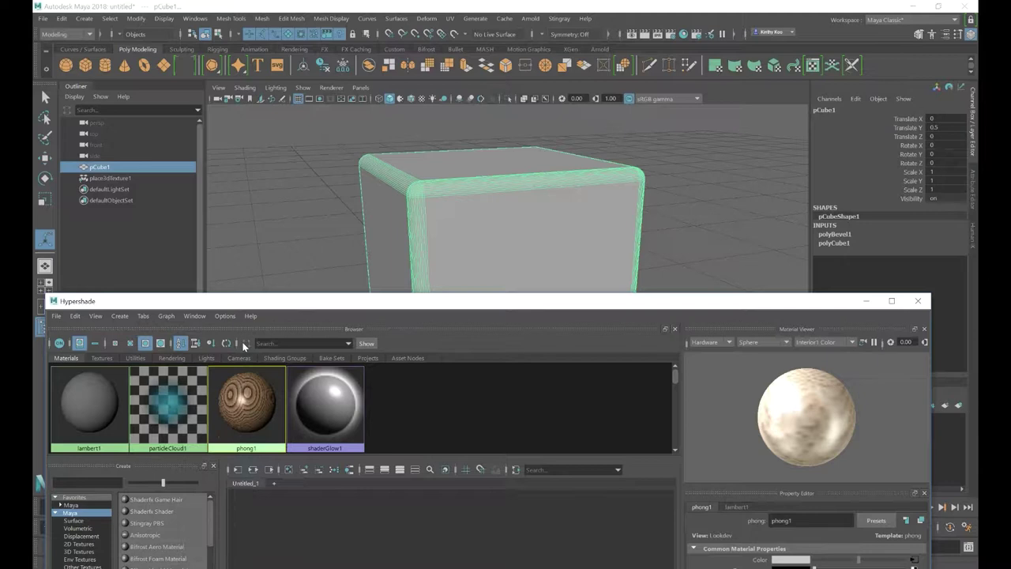
- Deselect the cube, switch the viewport to textured display and close the Hypershade
left_click(287, 201)
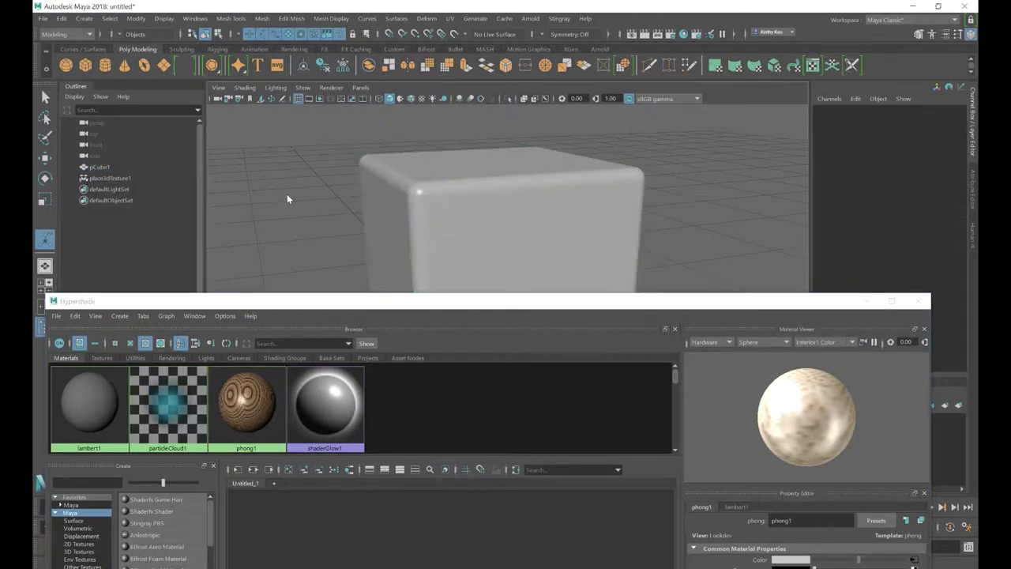
key("6")
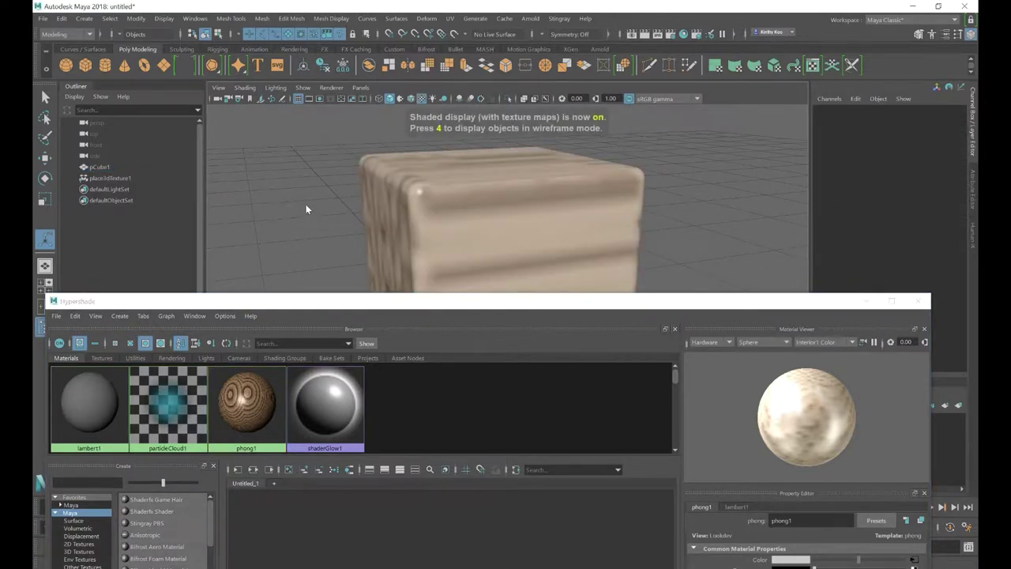
scroll(312, 213, "up", 2)
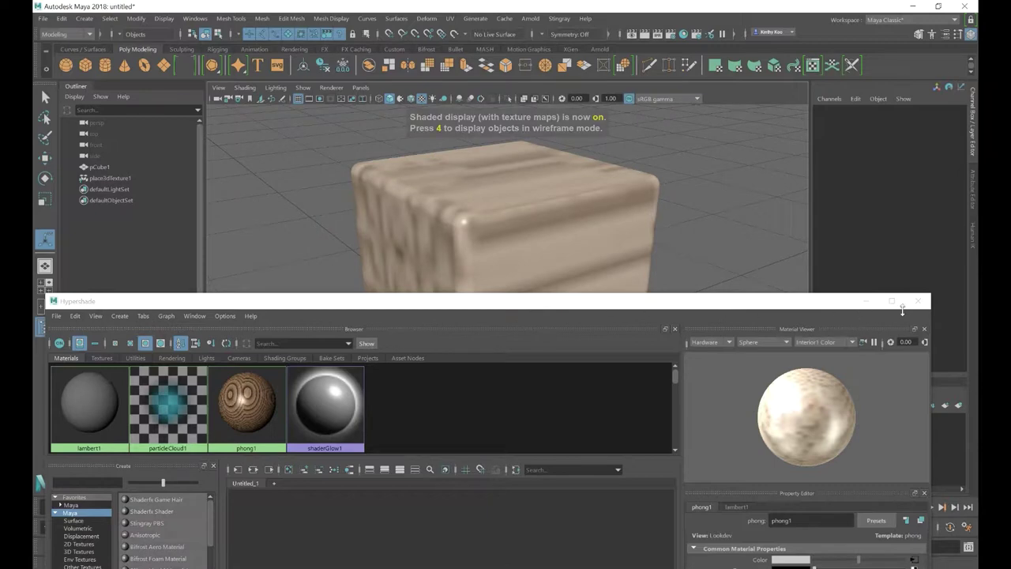
left_click(918, 301)
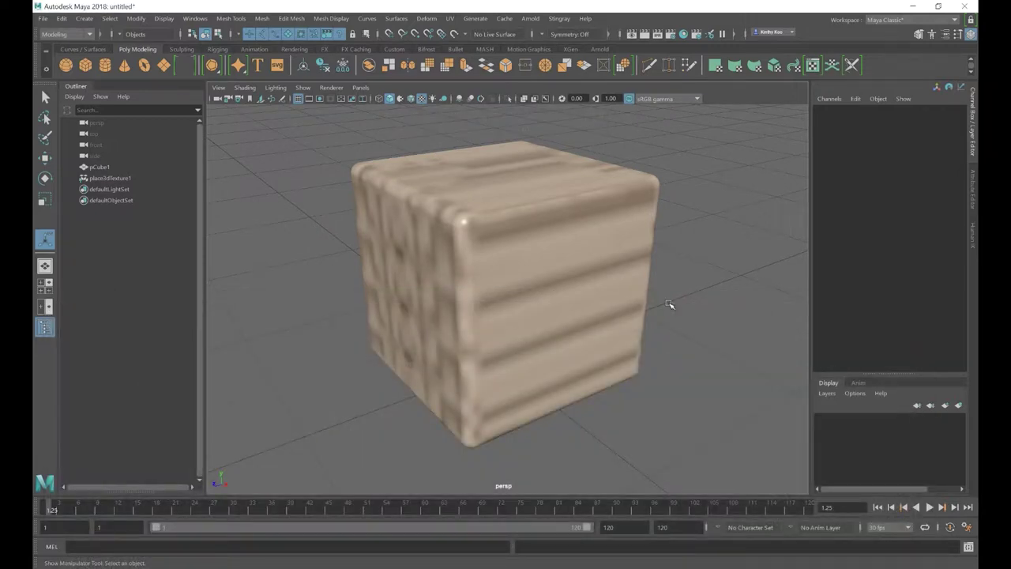
- Scale place3dTexture1 uniformly to 36.135 and rotate it about -15.5°, 17.4°, 2.9°
key("4")
left_click(501, 367)
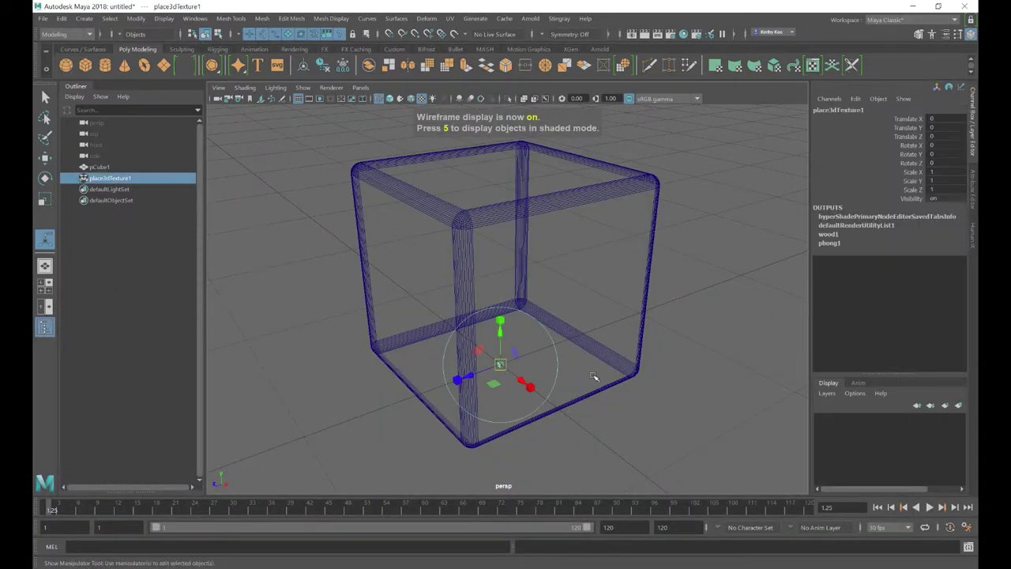
key("r")
left_click_drag(501, 365, 804, 365)
key("6")
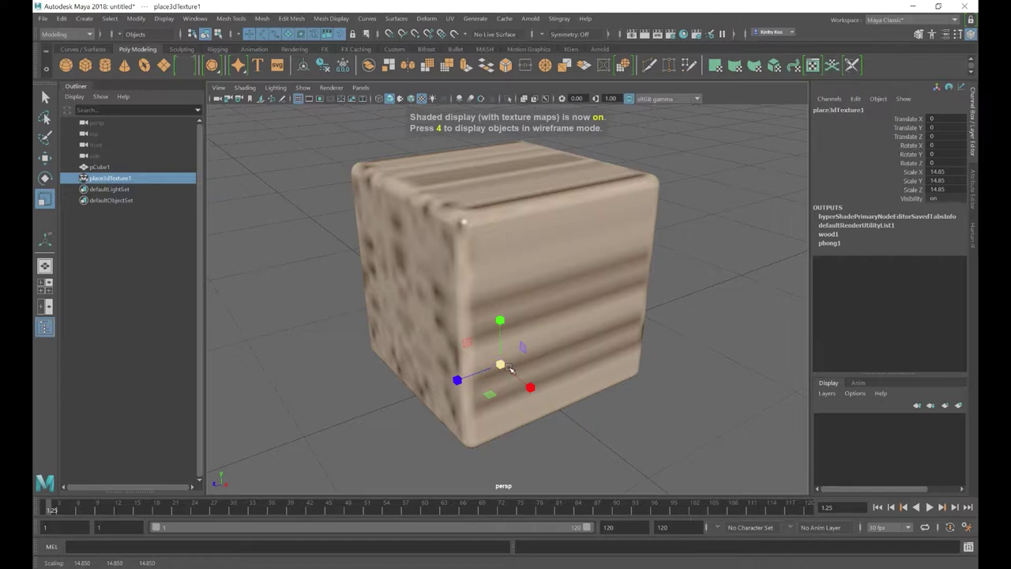
key("e")
left_click_drag(497, 368, 581, 340)
key("r")
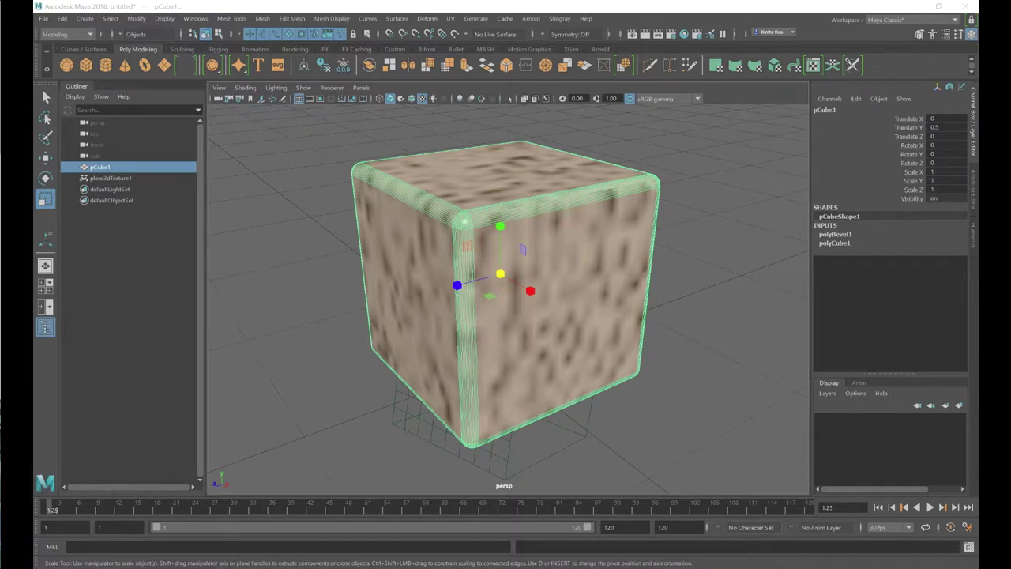
- Try the UV Editing workspace, then reopen the Hypershade in Maya Classic
left_click(883, 22)
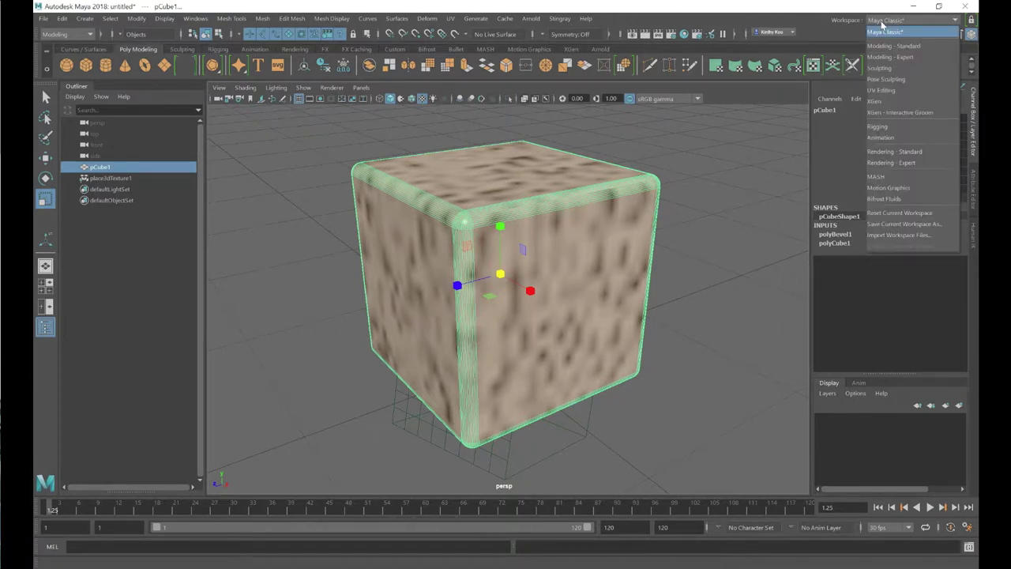
left_click(892, 91)
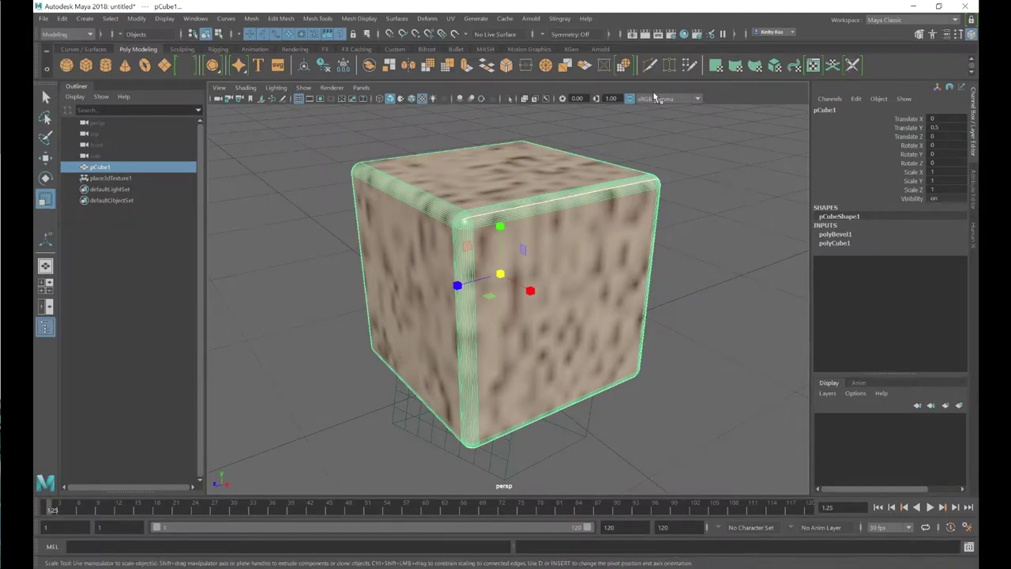
left_click(685, 34)
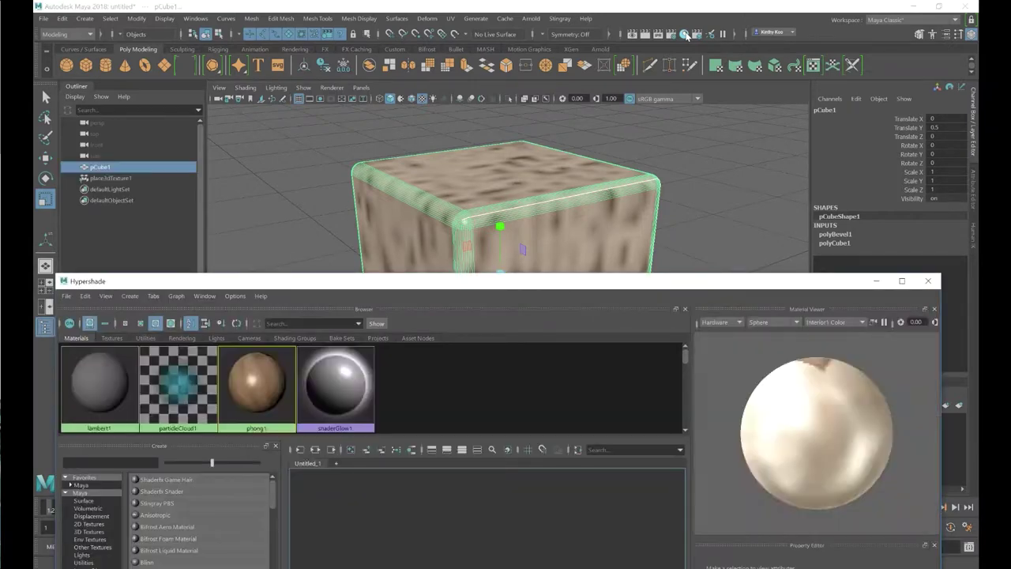
- Convert phong1 on the cube into a 2048×2048 anti-aliased JPEG file texture
left_click(250, 404)
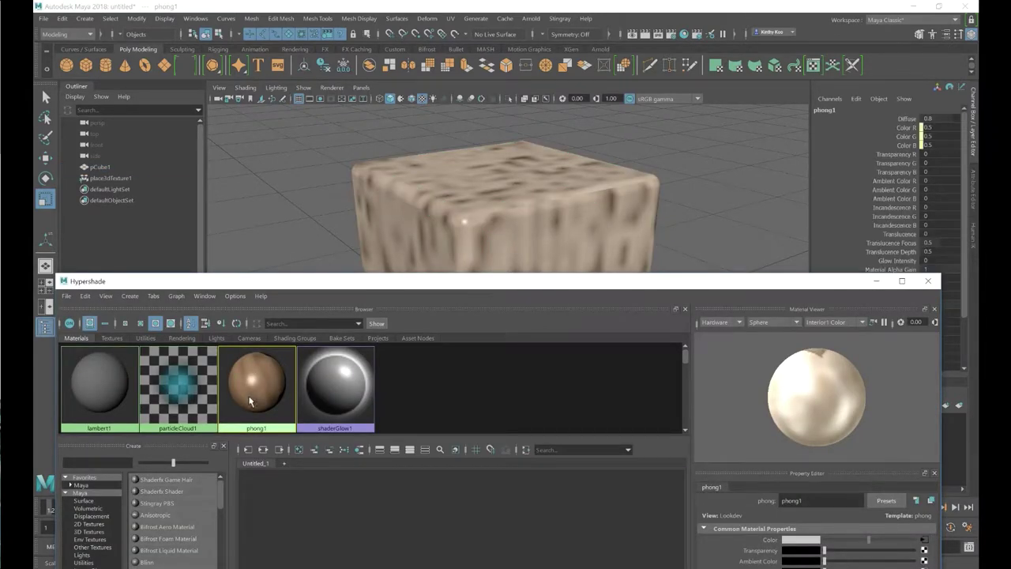
left_click(427, 213)
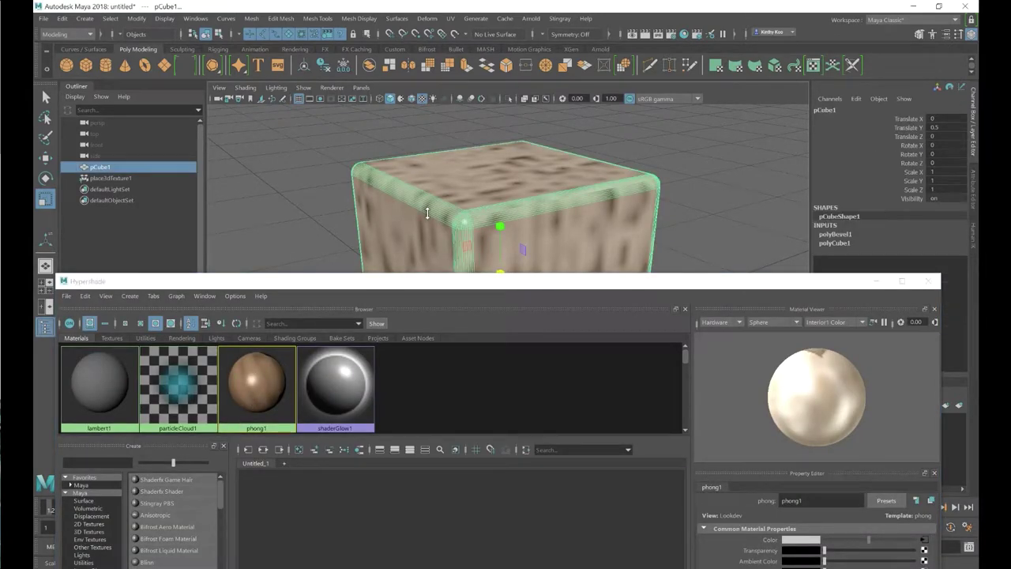
right_click(252, 378)
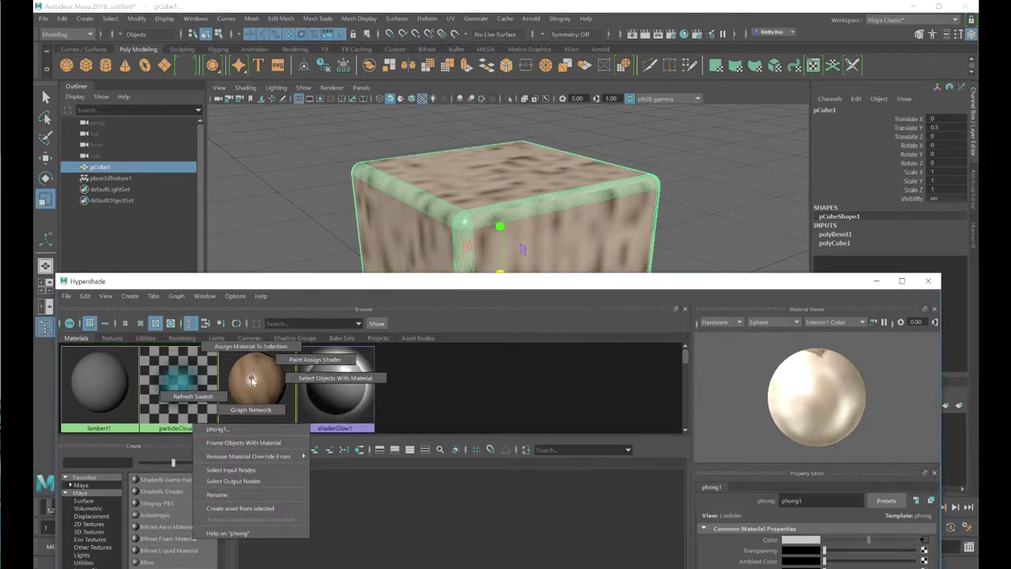
left_click(85, 296)
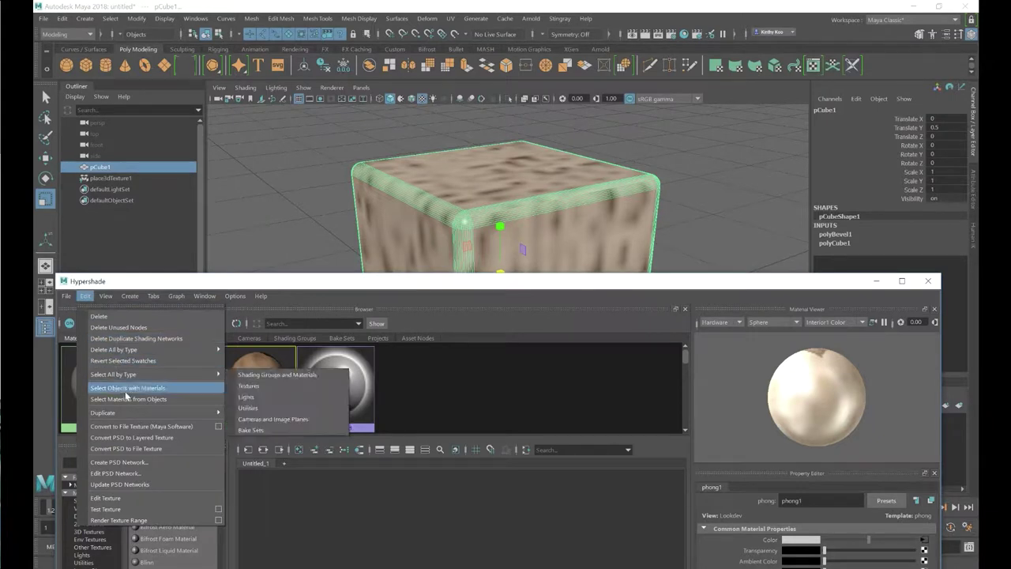
left_click(219, 428)
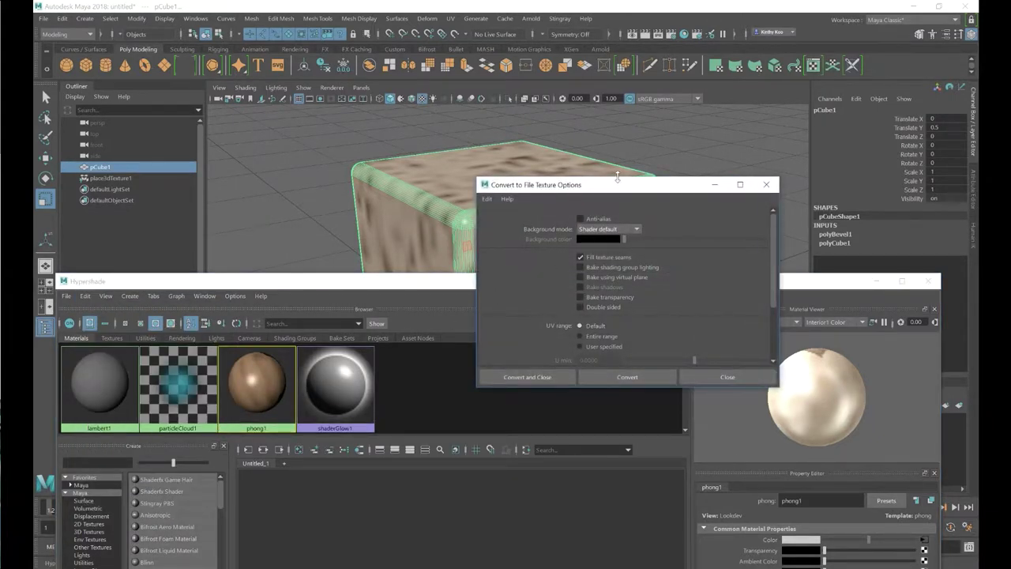
left_click_drag(617, 181, 548, 136)
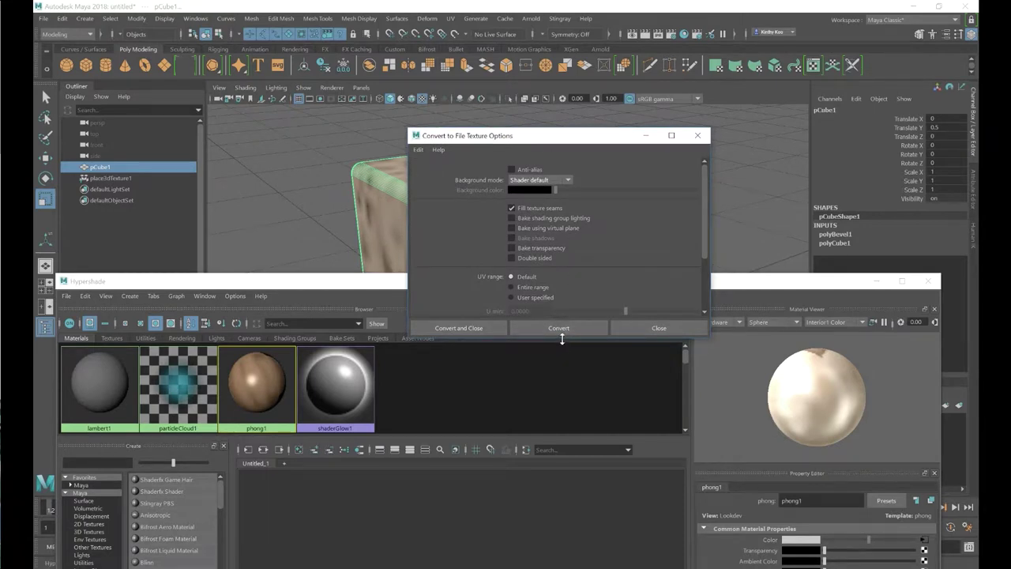
left_click_drag(561, 338, 559, 506)
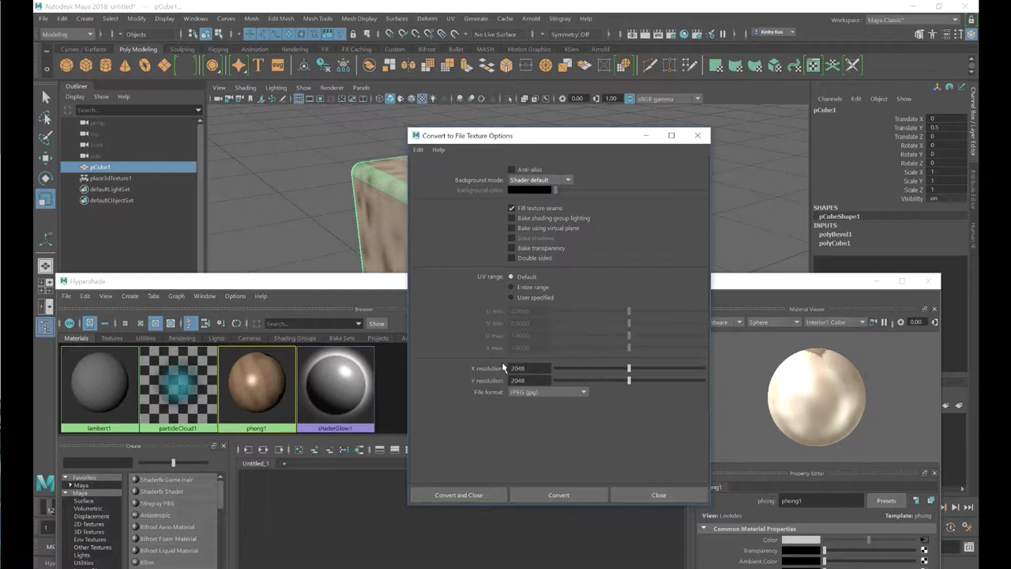
left_click(512, 170)
left_click(471, 492)
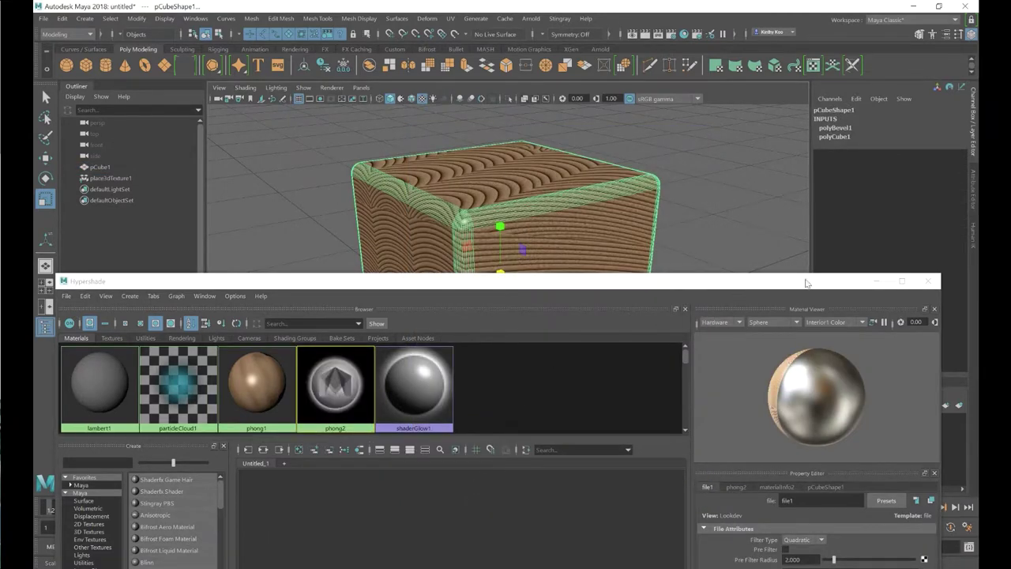
left_click(925, 280)
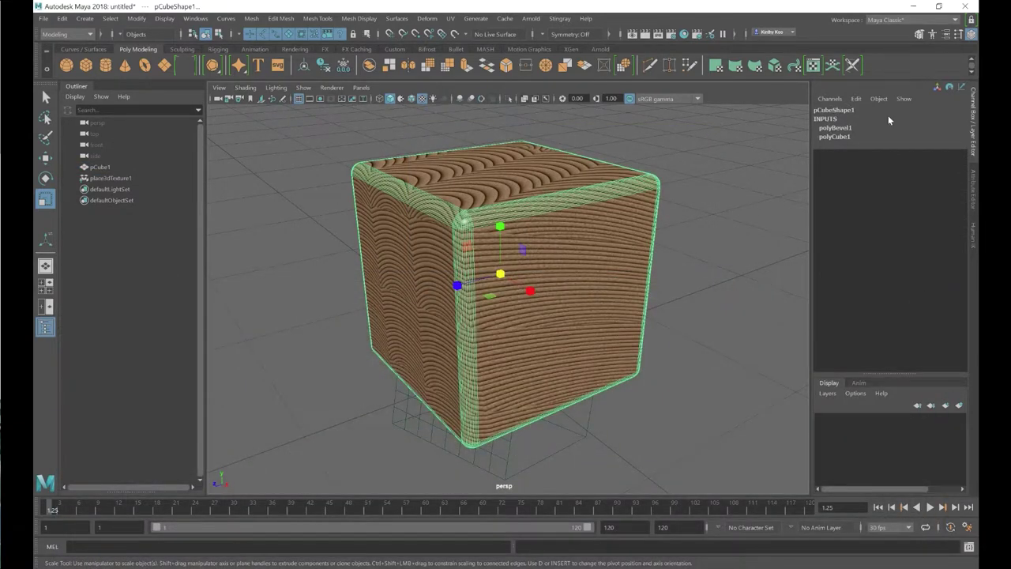
left_click(882, 21)
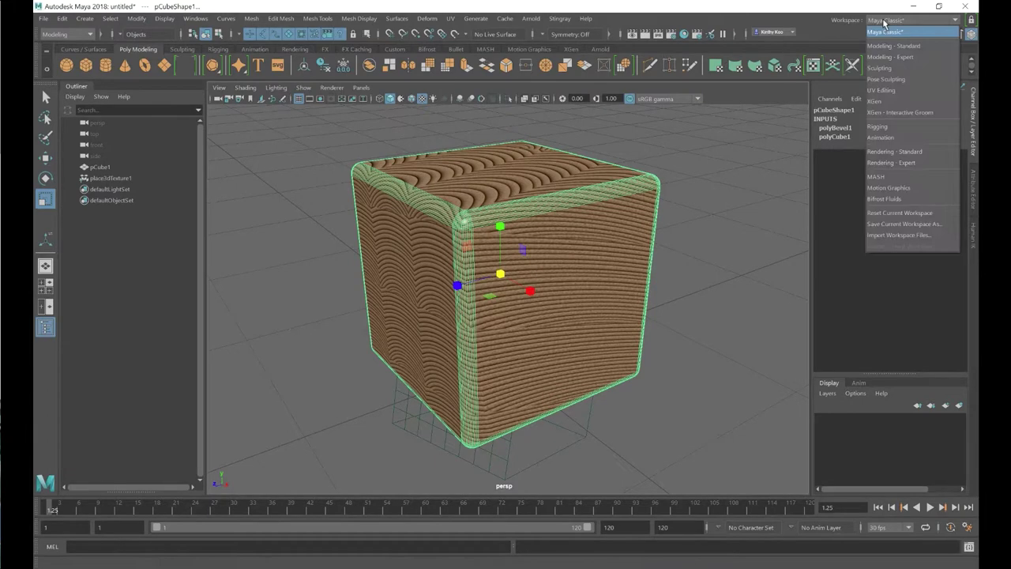
left_click(885, 90)
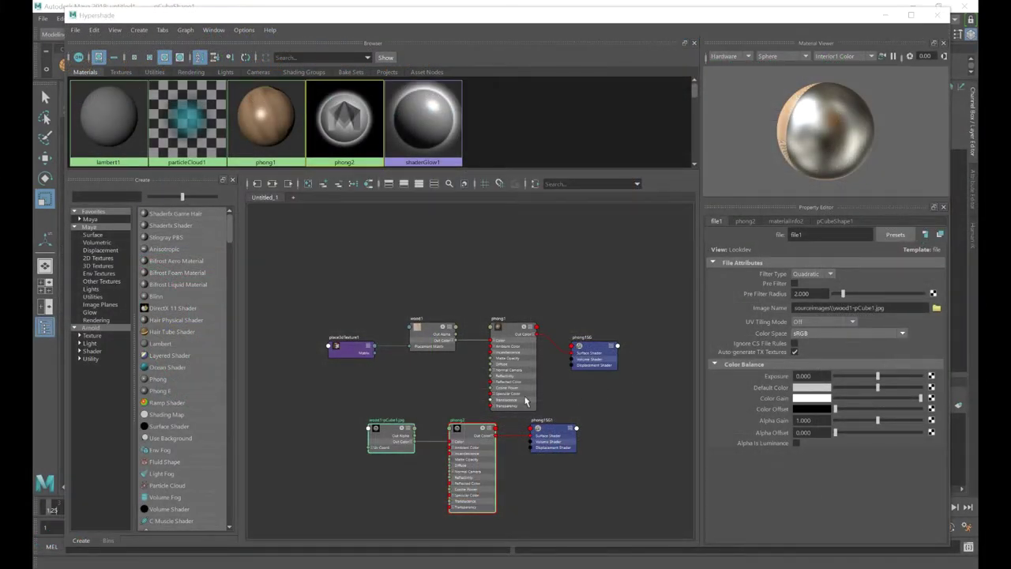
- Check that the file1 node's image is wood1-pCube1.jpg, leaving it unchanged
scroll(454, 341, "up", 5)
middle_click_drag(453, 340, 466, 255, "alt")
left_click(302, 329)
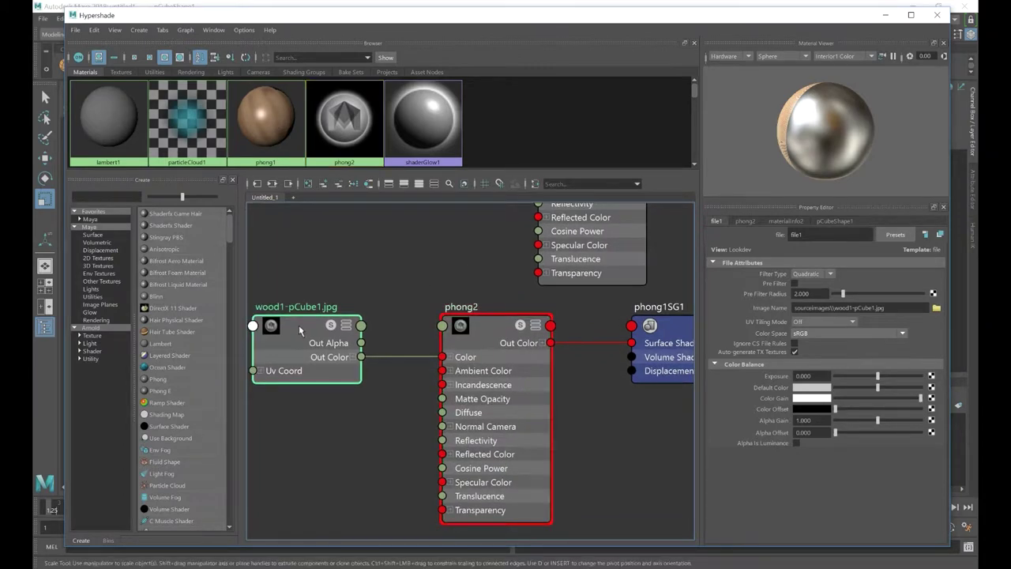
left_click(936, 308)
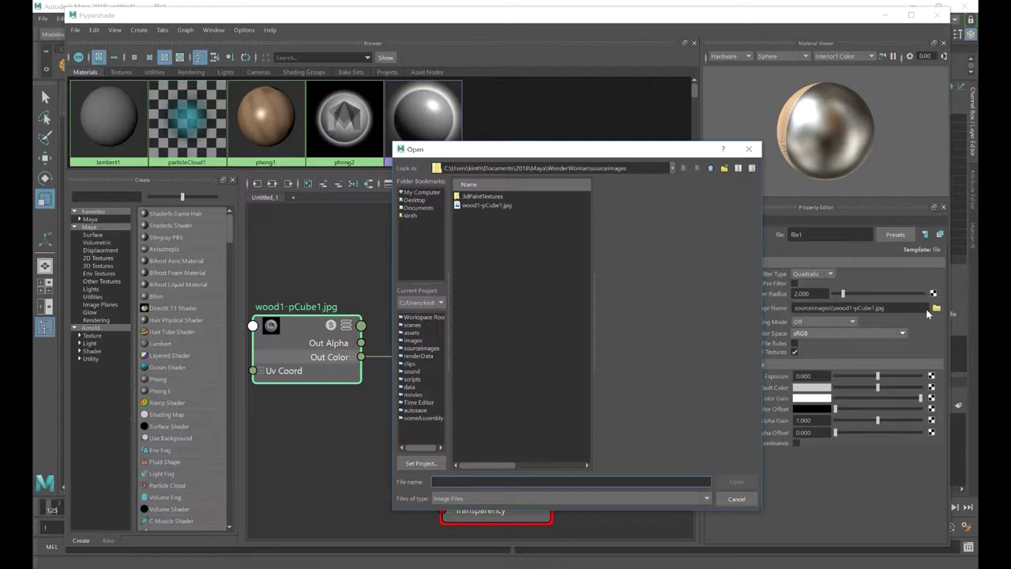
left_click(493, 208)
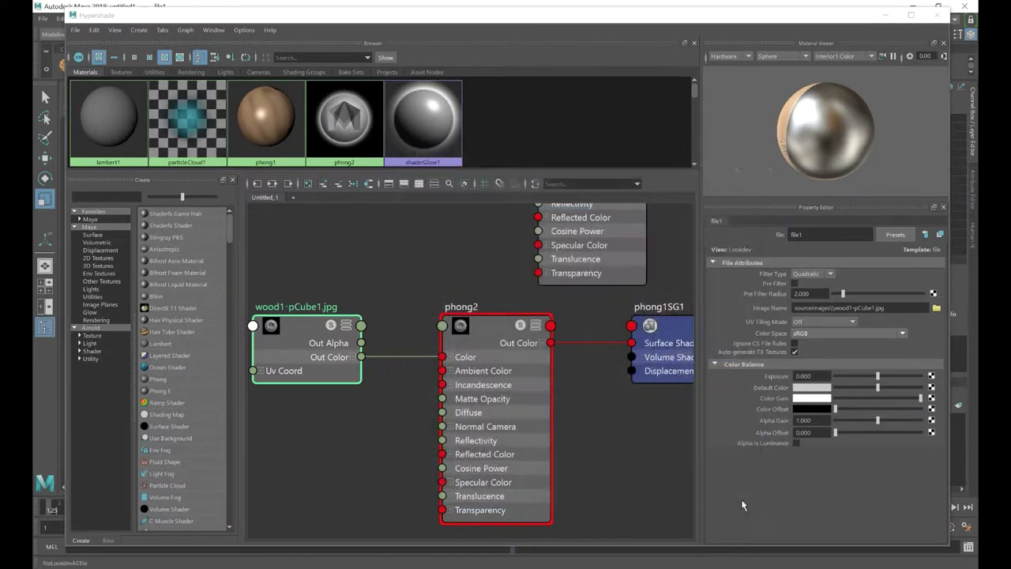
left_click(741, 499)
scroll(593, 389, "down", 5)
scroll(415, 366, "up", 3)
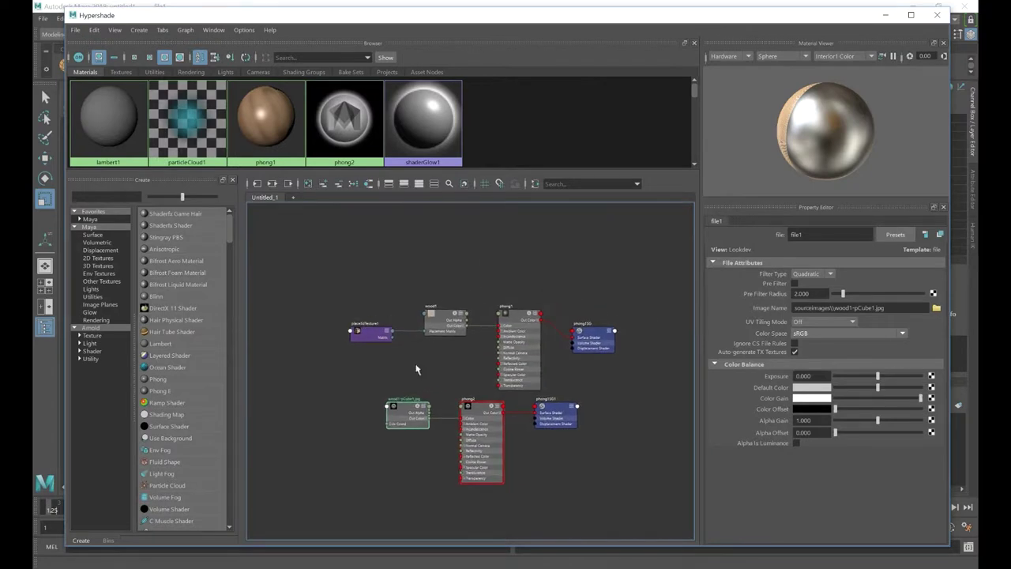
middle_click_drag(473, 380, 424, 375, "alt")
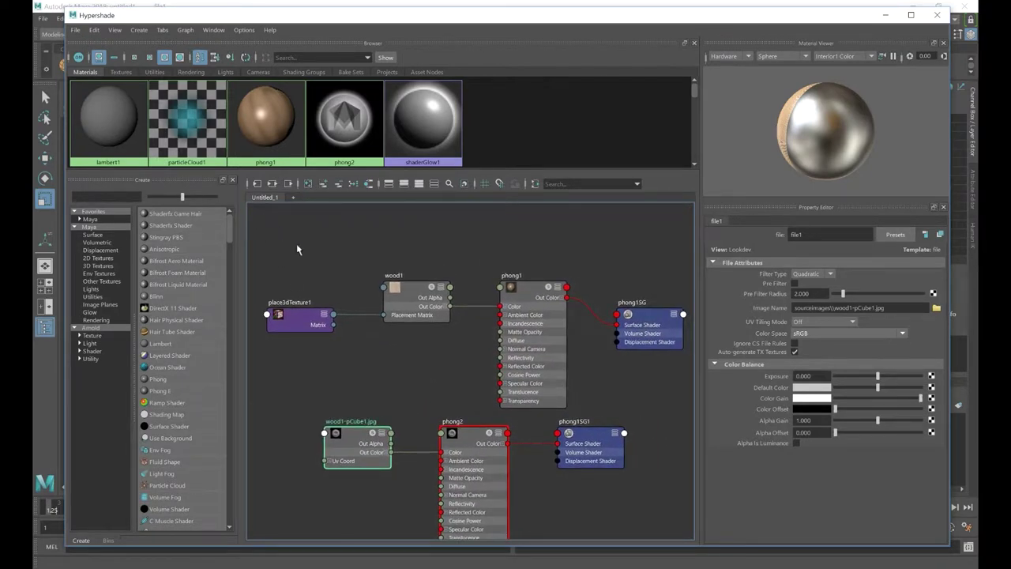
- Delete place3dTexture1, wood1, phong1 and phong1SG, select phong2, and close the Hypershade
left_click_drag(267, 221, 680, 389)
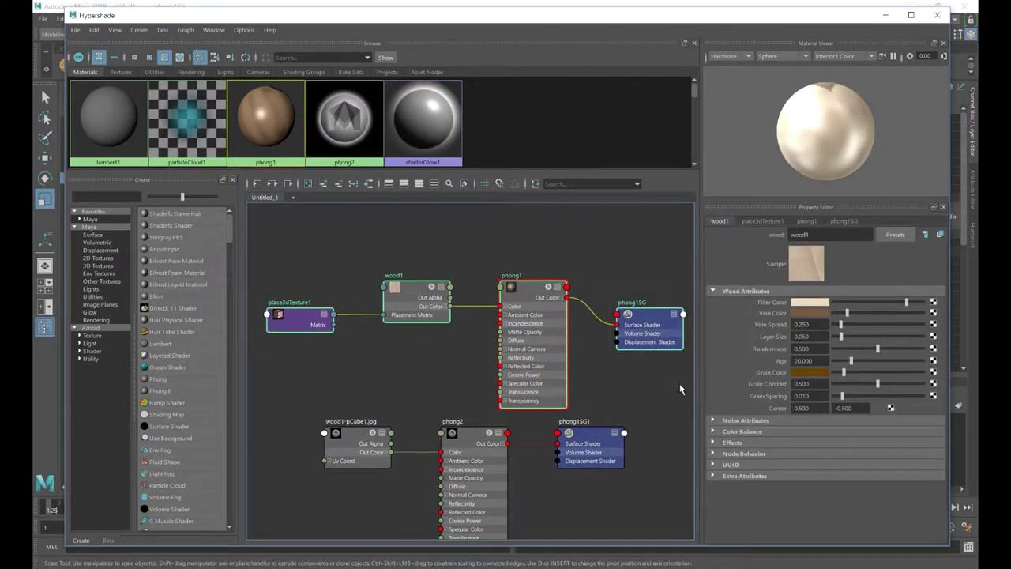
key("Delete")
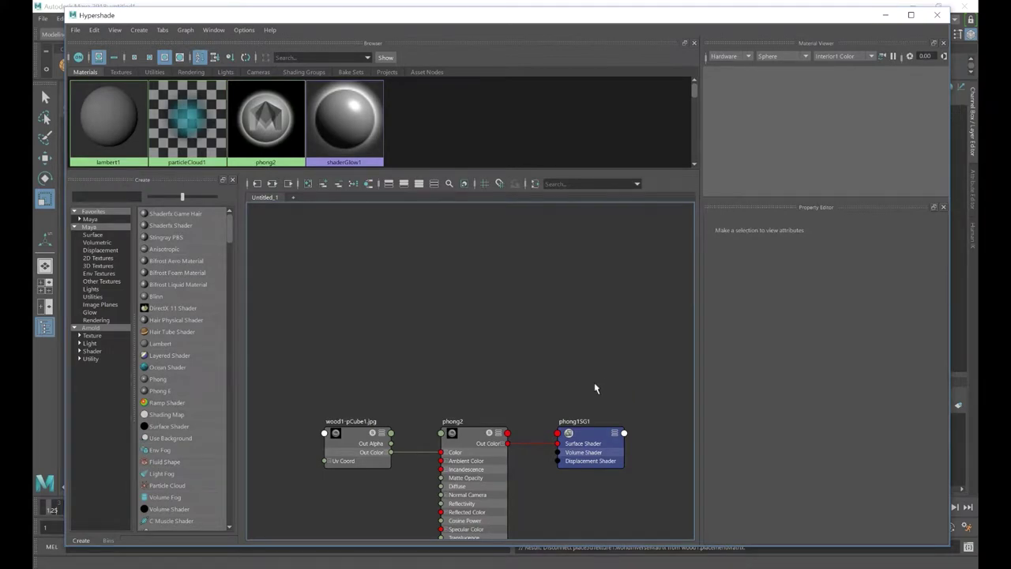
middle_click_drag(595, 386, 592, 294, "alt")
key("a")
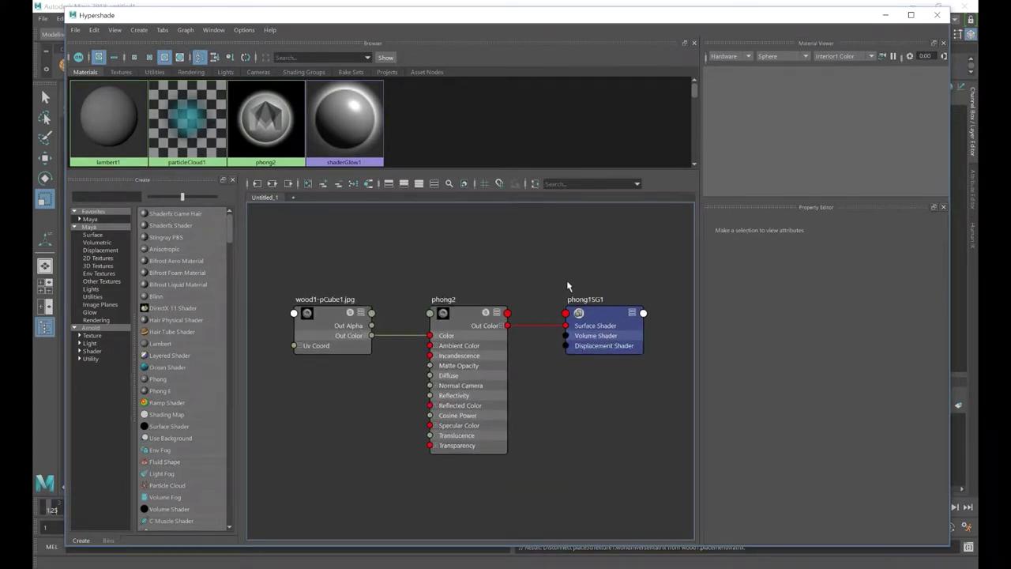
left_click(477, 320)
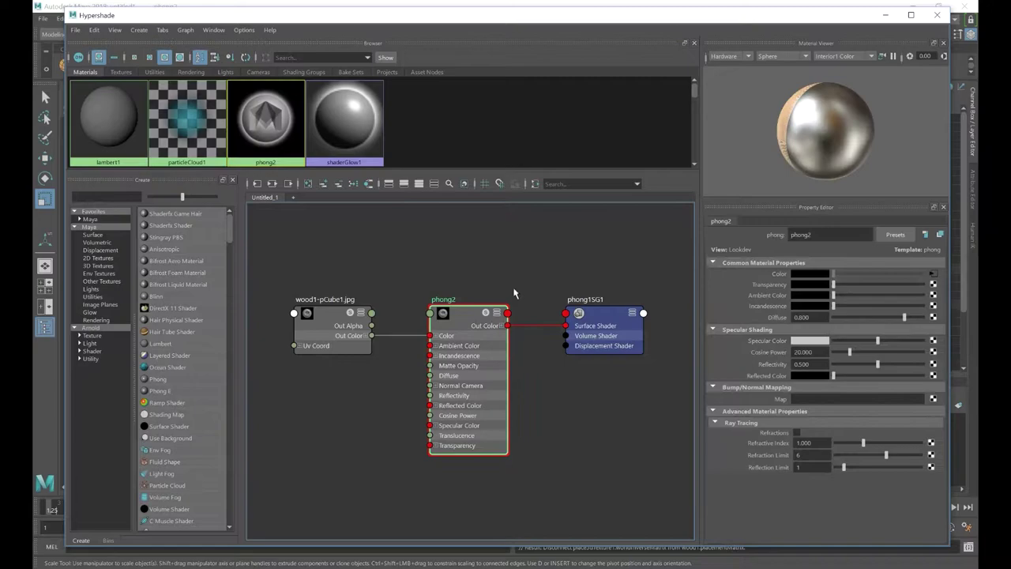
left_click(937, 14)
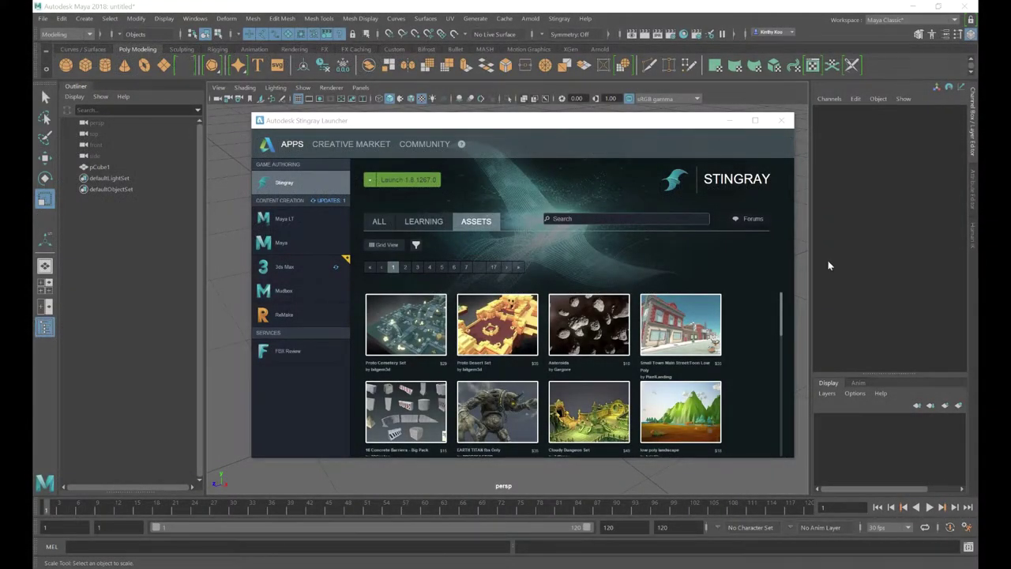
- Launch the Stingray editor from the Stingray Launcher
left_click(405, 180)
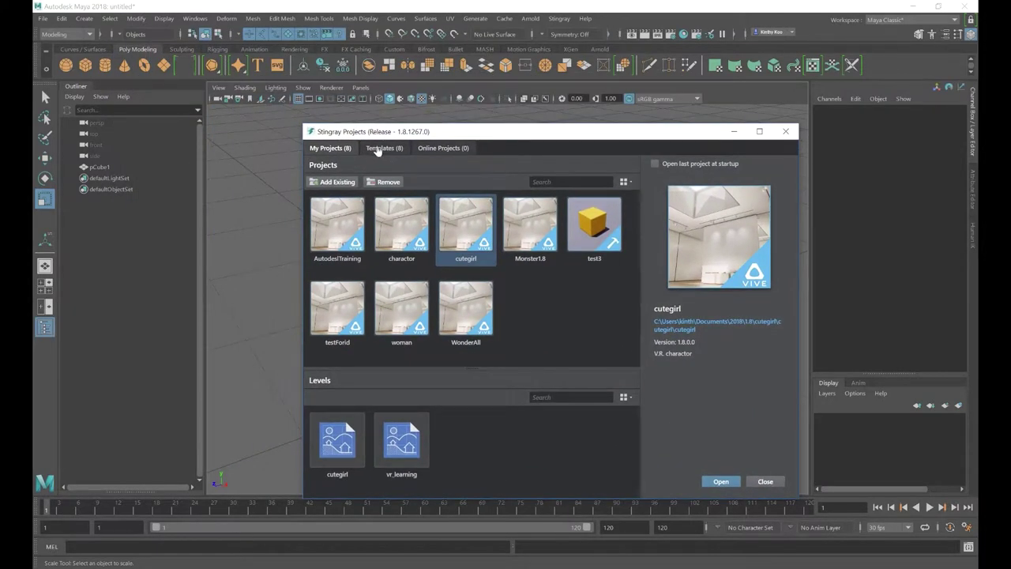
- Start a project from the VR HTC Vive template and name it Cube
left_click(378, 150)
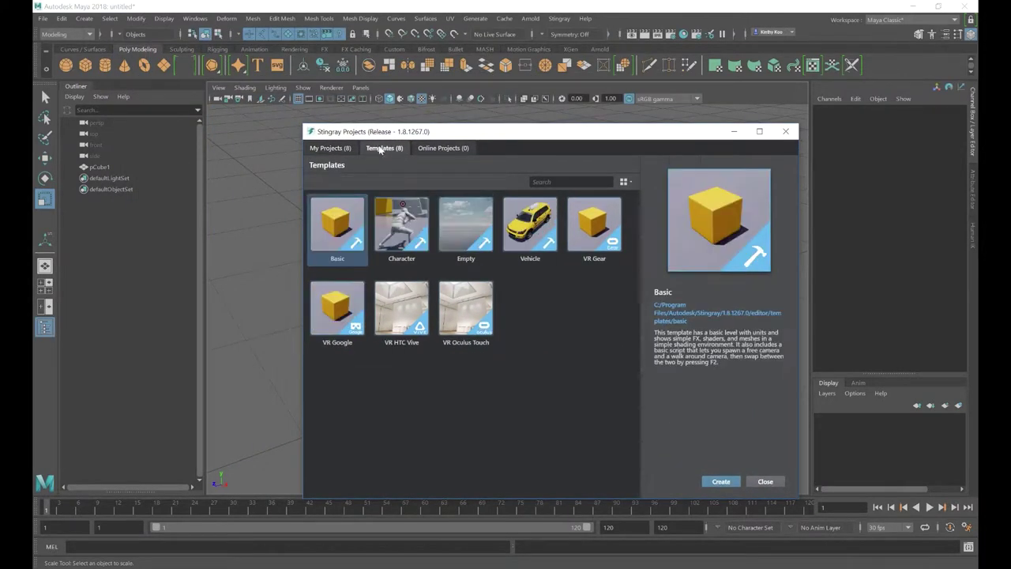
left_click(403, 320)
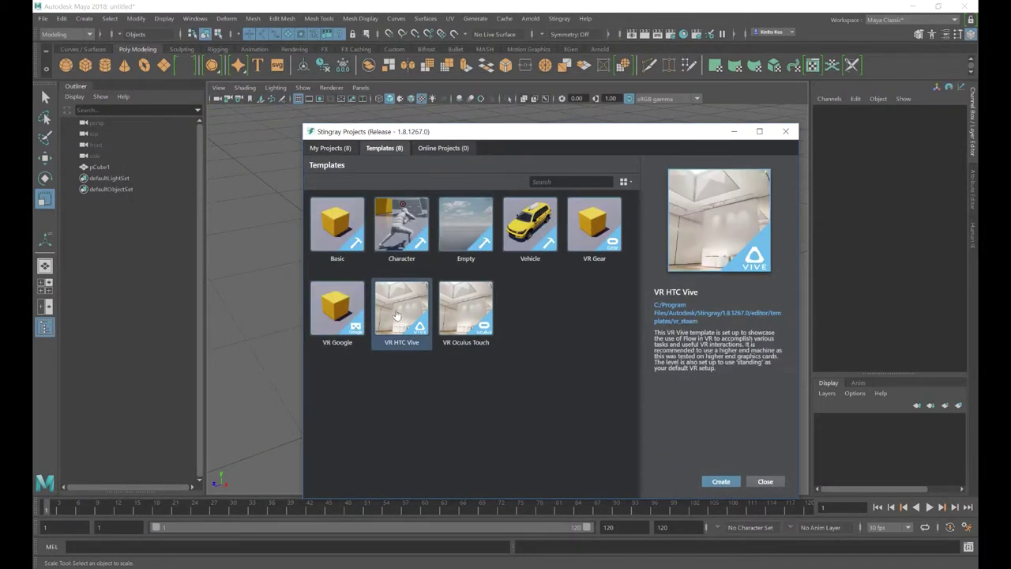
left_click(721, 482)
double_click(584, 356)
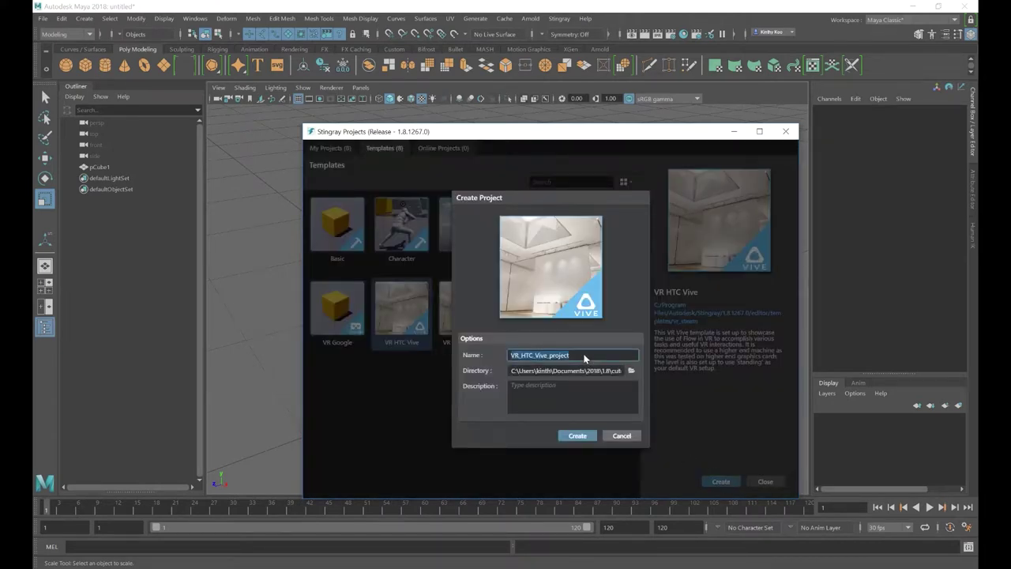
key("BackSpace")
type("Cube")
- Store the project in a new folder under Documents/2018/1.8 and create it
left_click(630, 371)
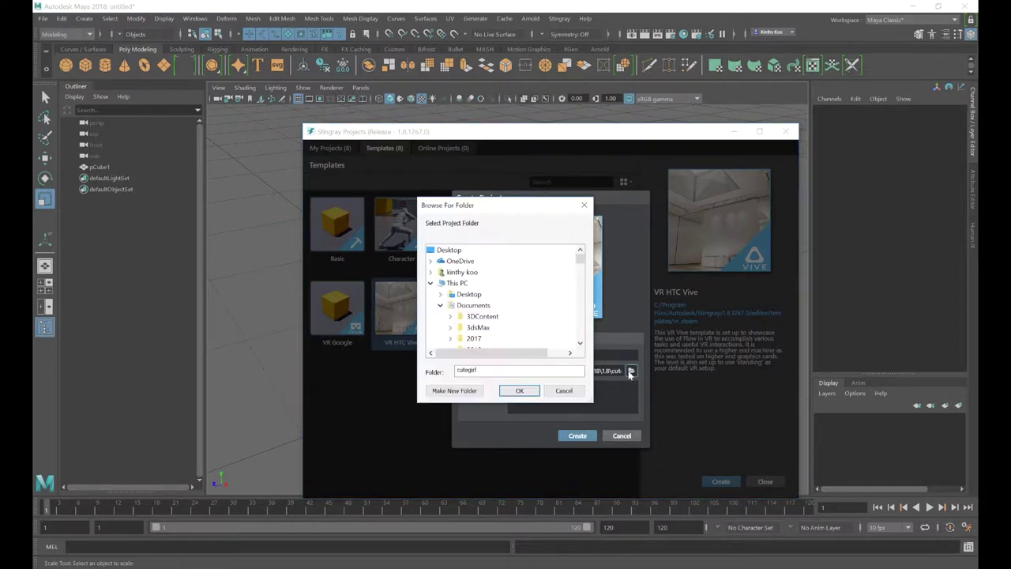
left_click(474, 306)
scroll(506, 312, "down", 1)
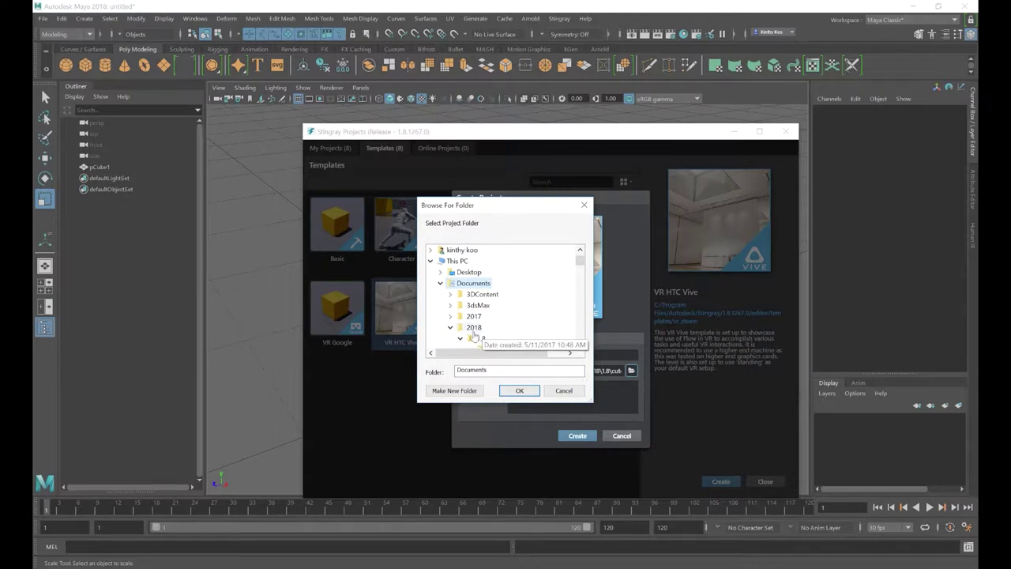
left_click(478, 337)
scroll(505, 332, "down", 1)
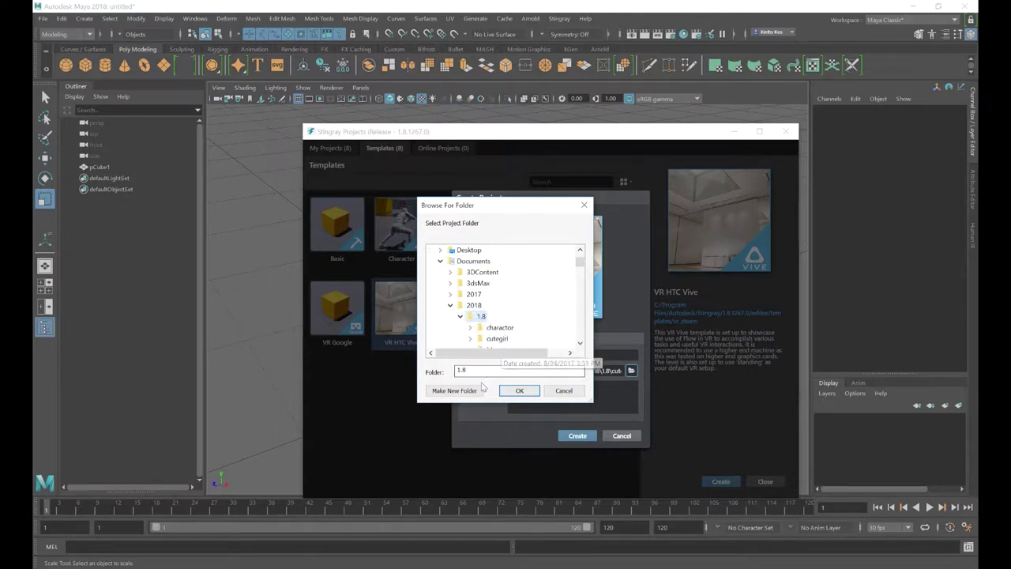
left_click(479, 390)
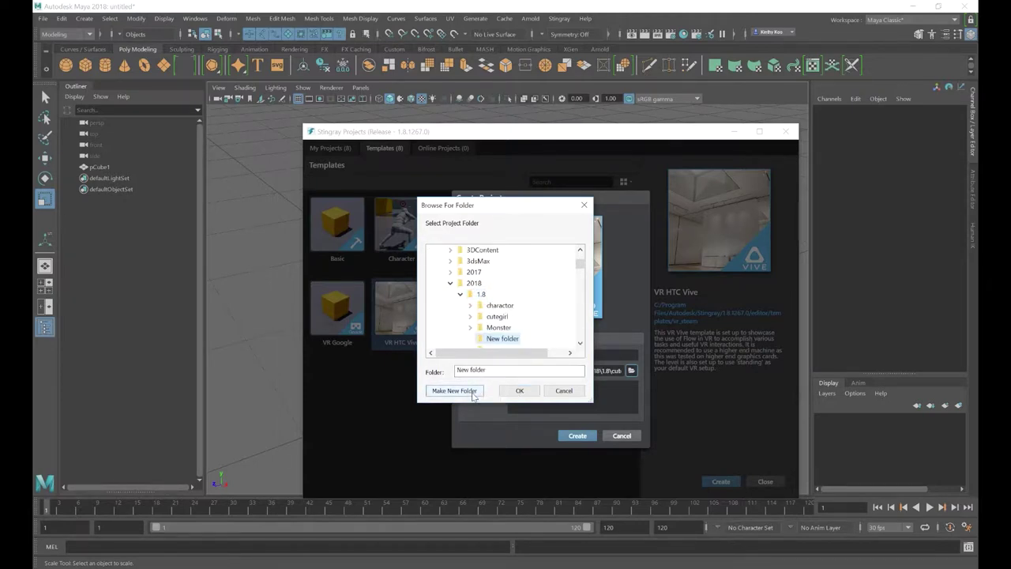
left_click(519, 391)
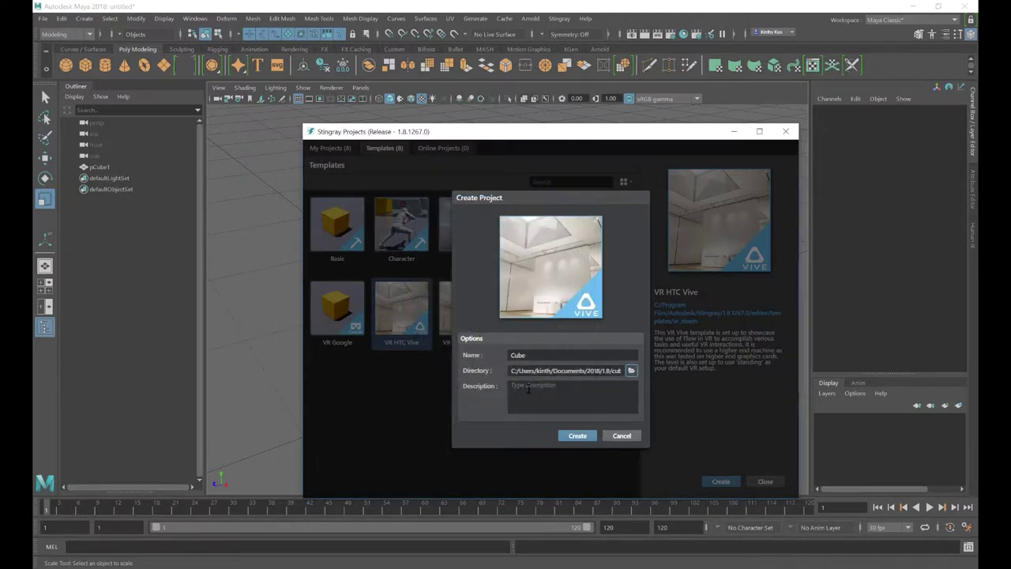
left_click(574, 436)
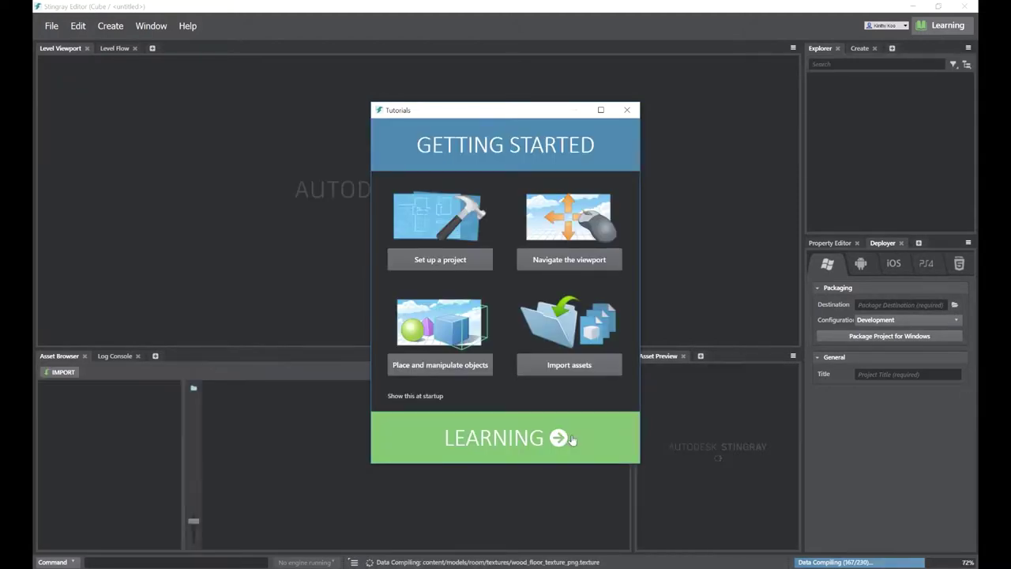
- Close the Tutorials window so the vr_learning level is shown
left_click(627, 112)
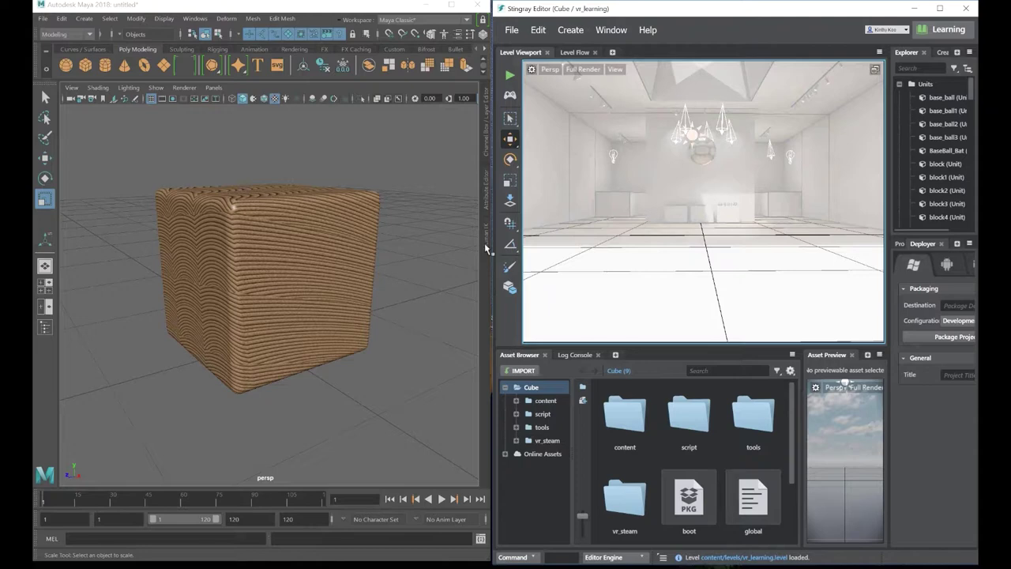
left_click_drag(491, 253, 736, 276)
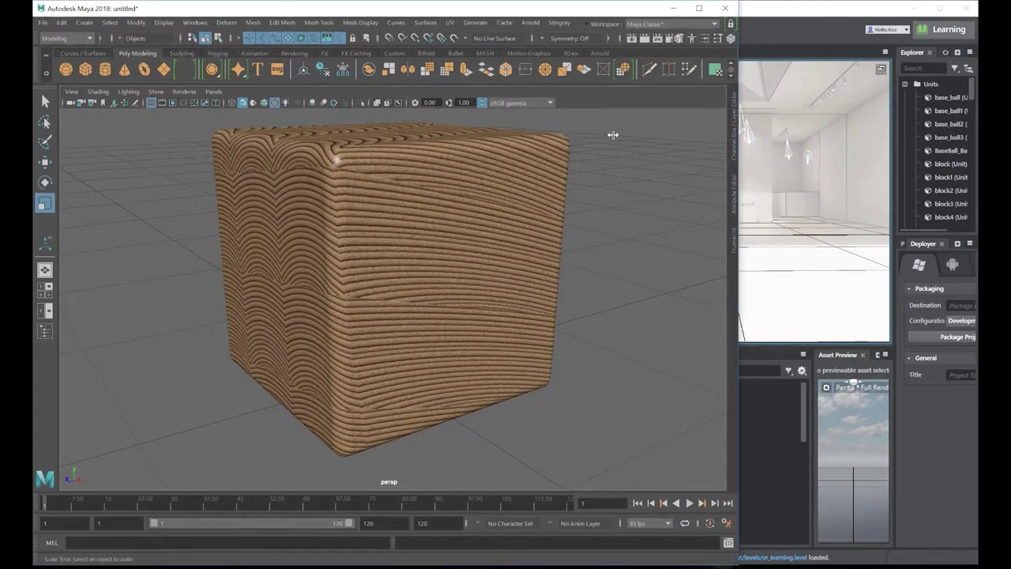
left_click(563, 24)
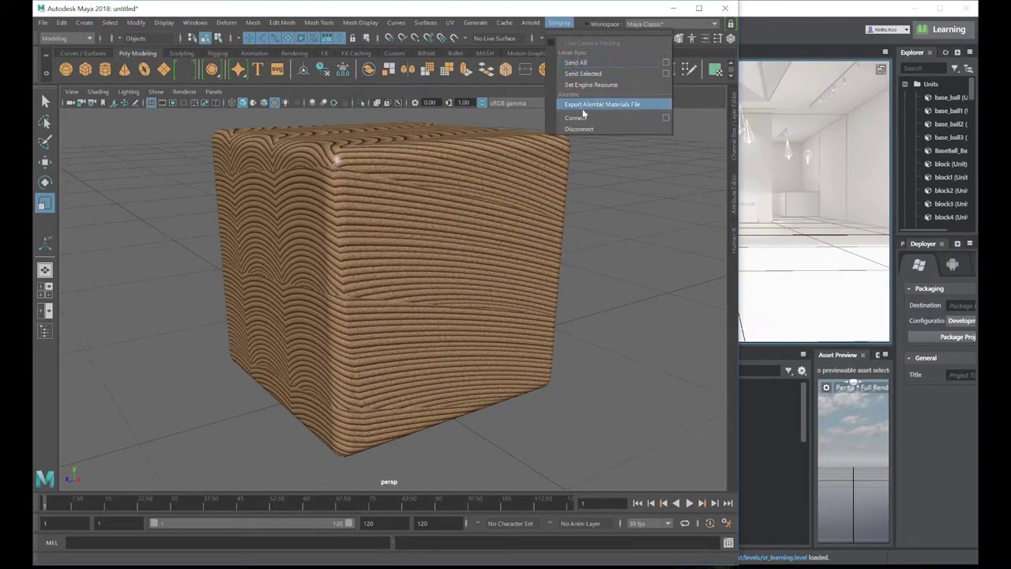
left_click(586, 118)
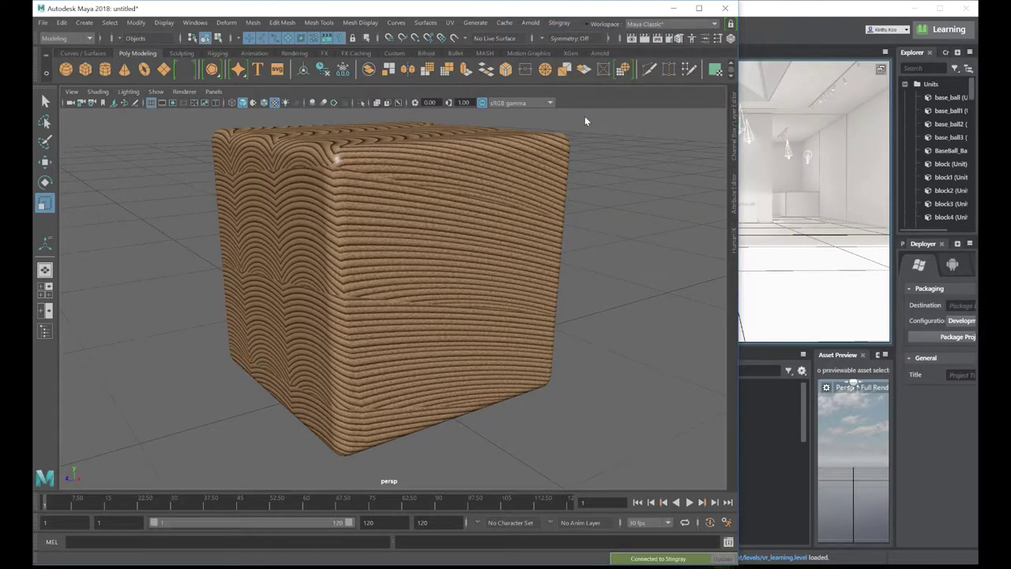
left_click(560, 23)
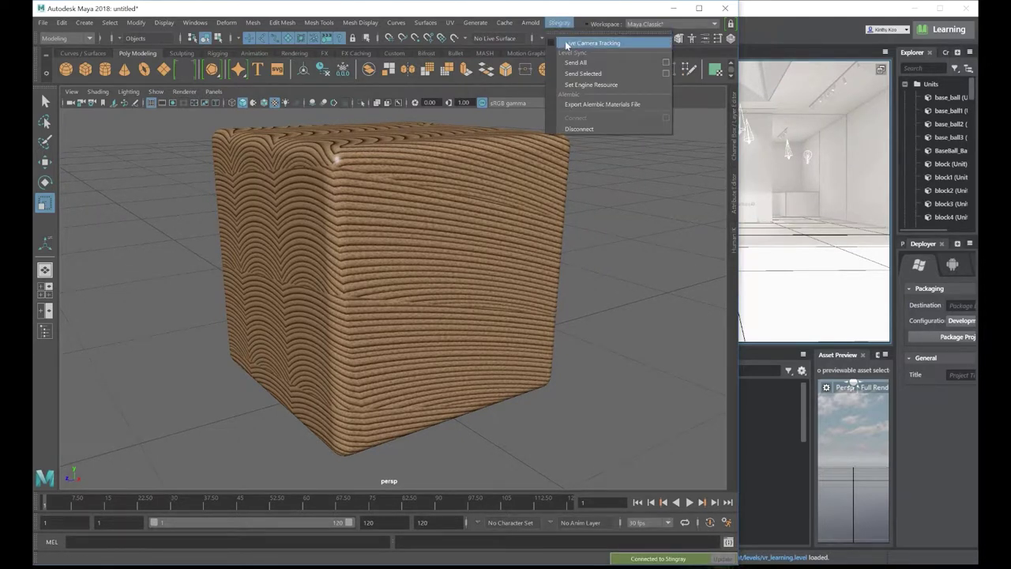
left_click(591, 42)
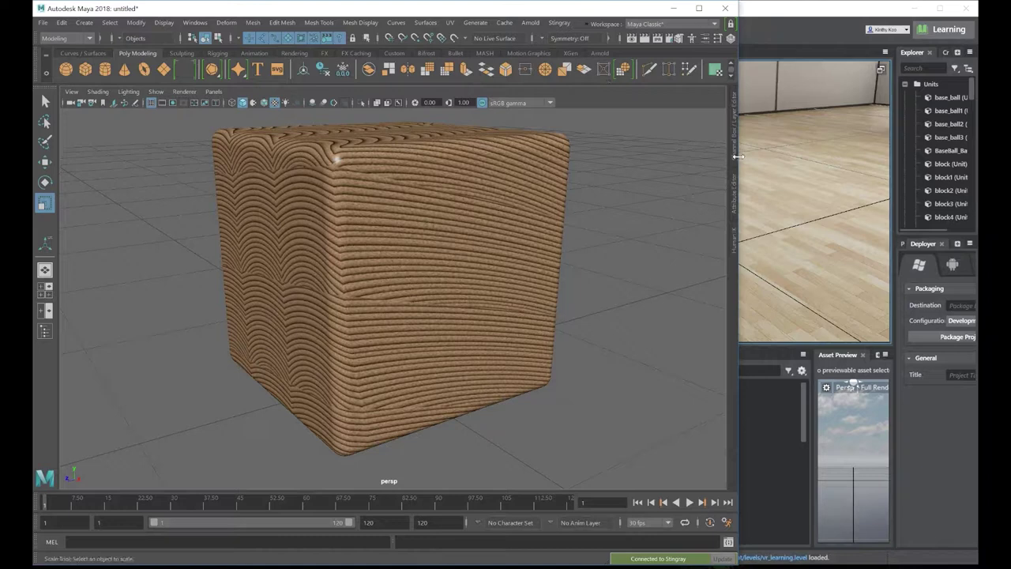
left_click_drag(738, 157, 519, 164)
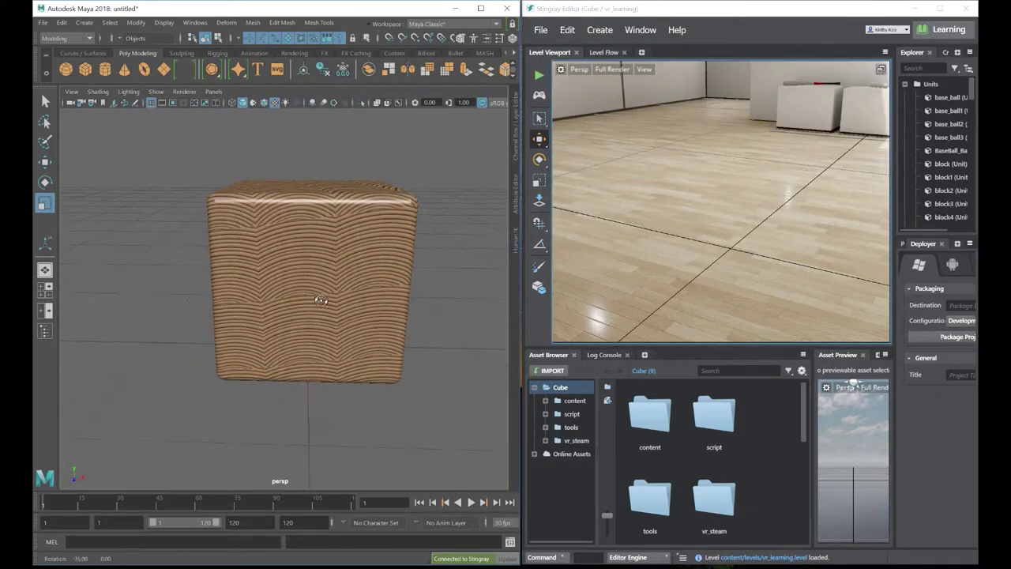
right_click_drag(746, 276, 656, 262)
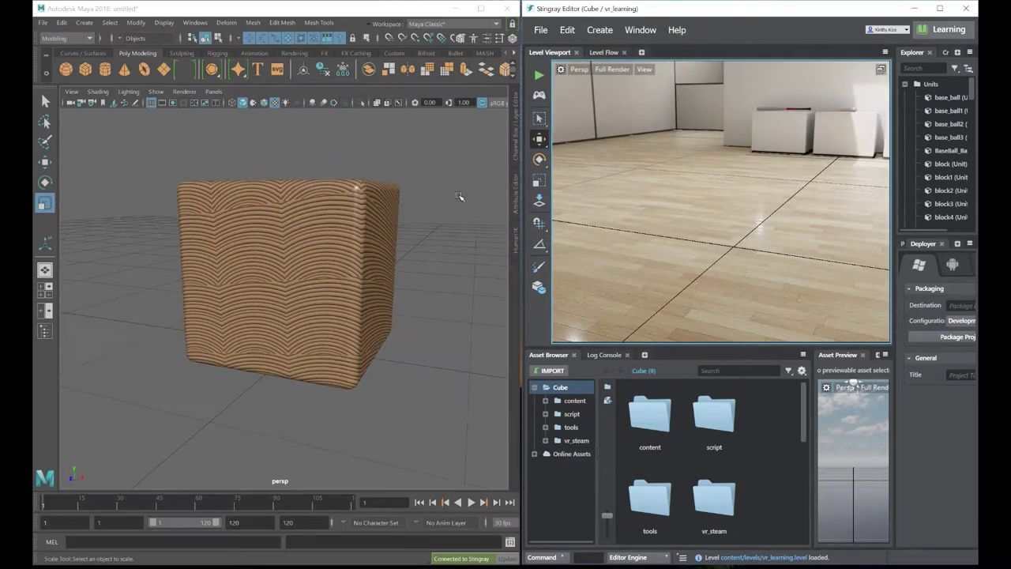
- Send pCube1 to the Stingray level using the Send Selected options
left_click(294, 238)
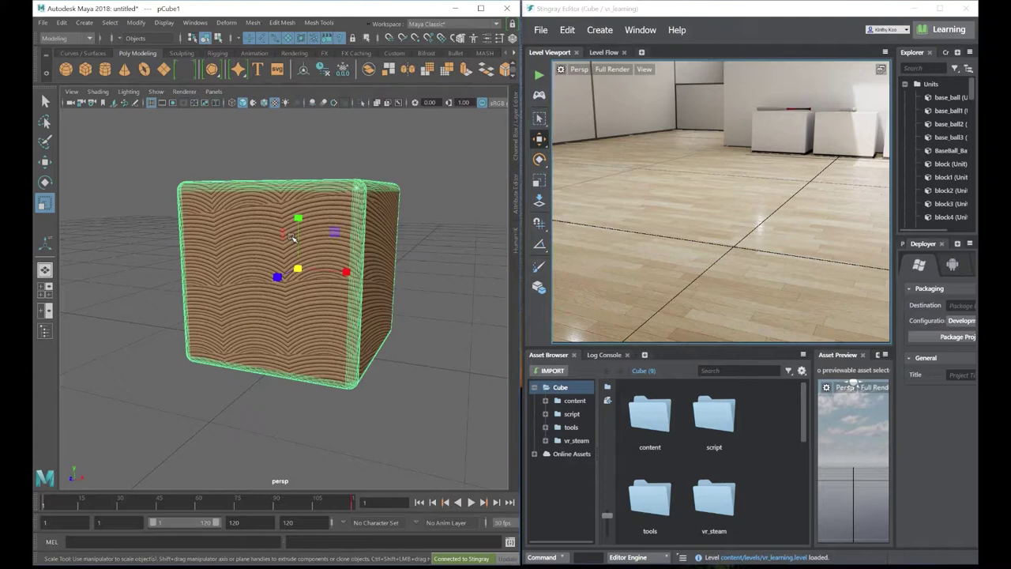
left_click_drag(565, 188, 737, 188)
left_click(557, 23)
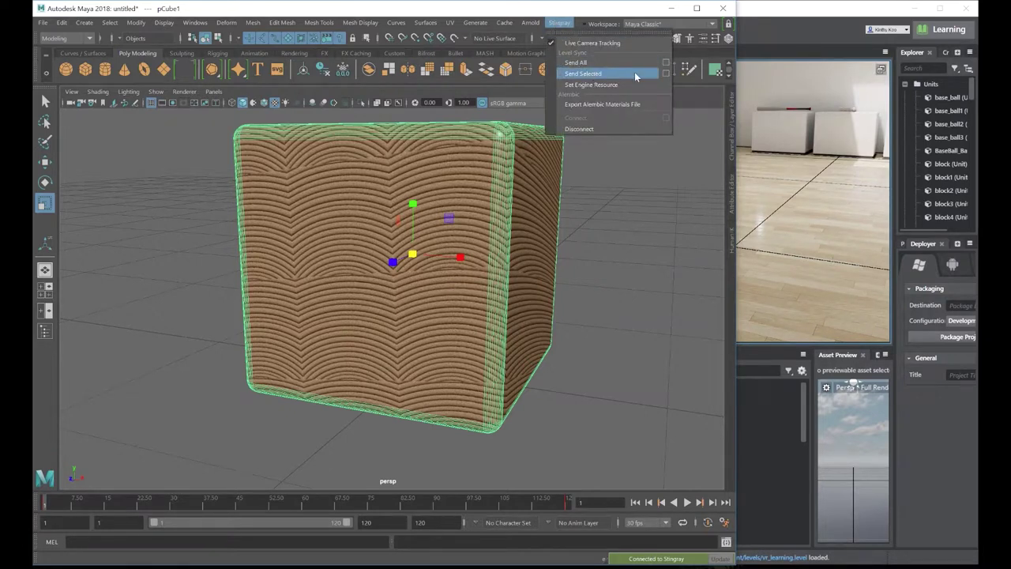
left_click(667, 73)
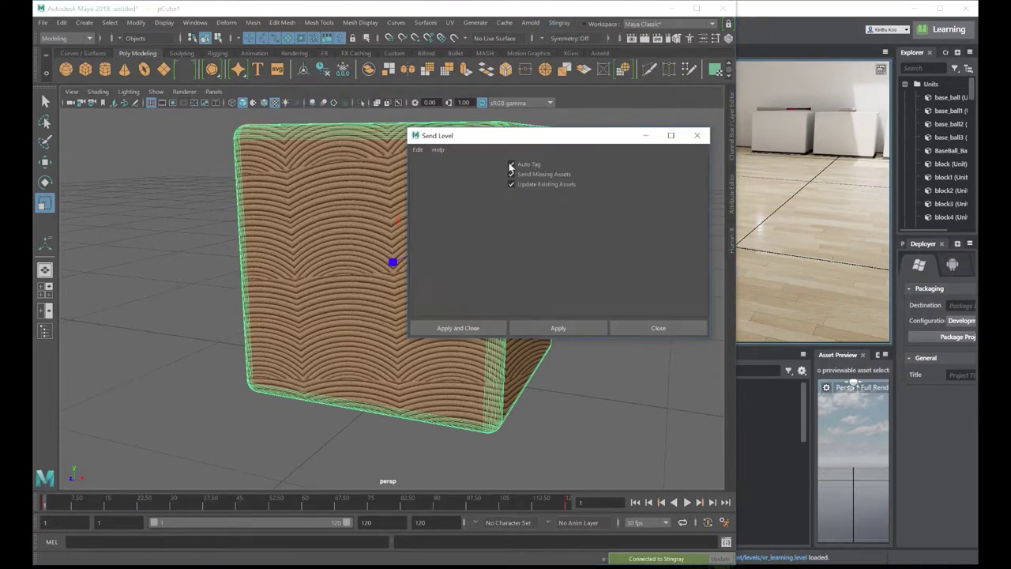
left_click(474, 327)
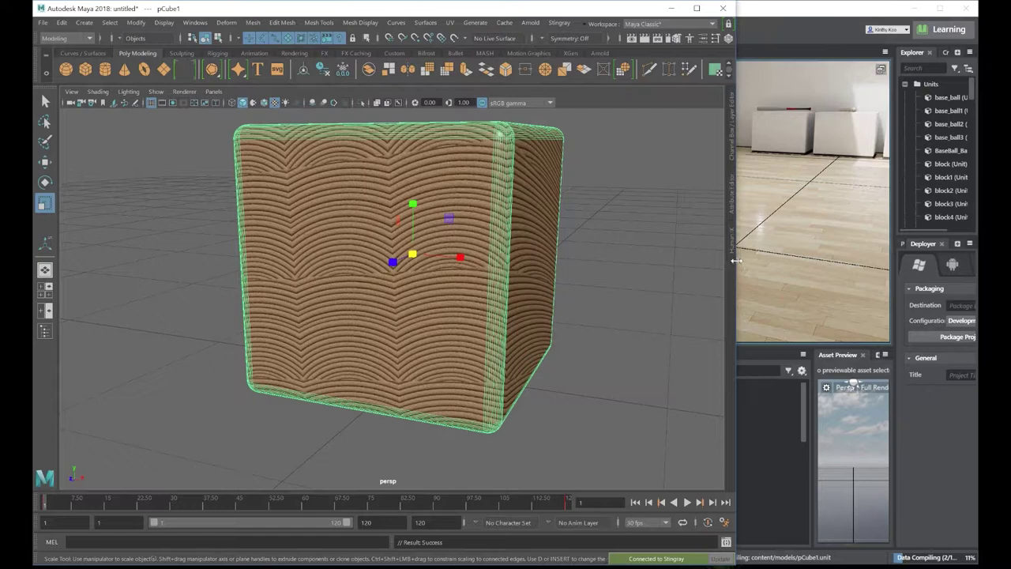
- Bring Stingray forward and orbit the level camera to view the cube's top
left_click_drag(733, 261, 520, 265)
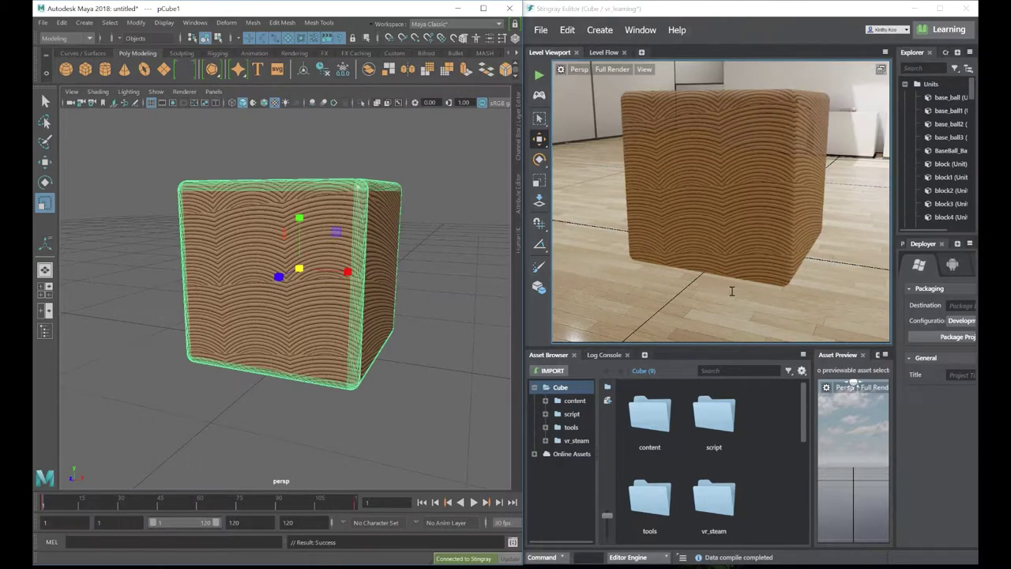
left_click(704, 303)
mouse_move(704, 304)
left_mouse_down("alt")
mouse_move(620, 355)
mouse_move(706, 290)
left_mouse_up("alt")
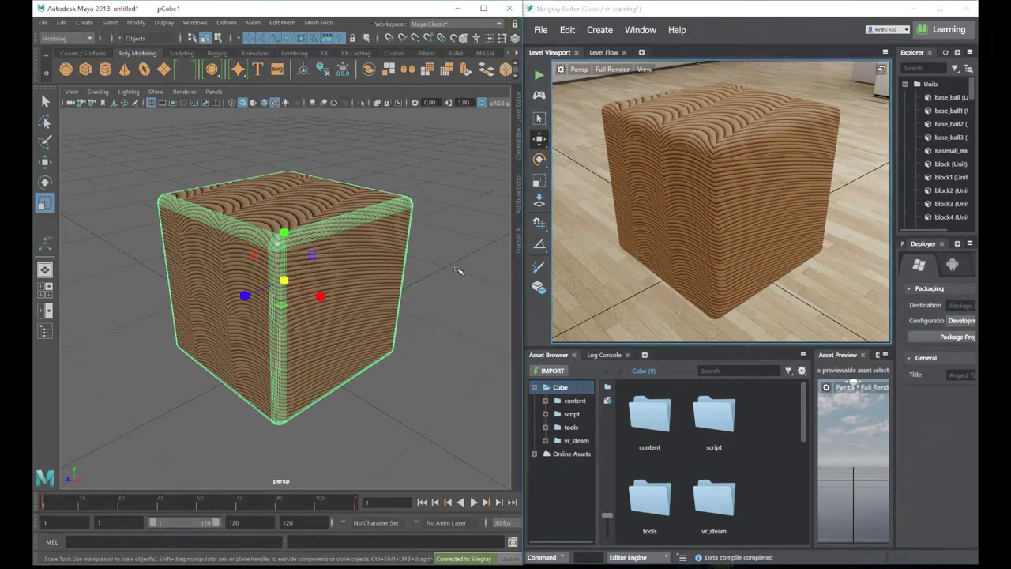
- Select the cube's left face in face mode and maximize the Maya window
left_click(458, 271)
left_click(224, 283)
right_click_drag(224, 282, 226, 295)
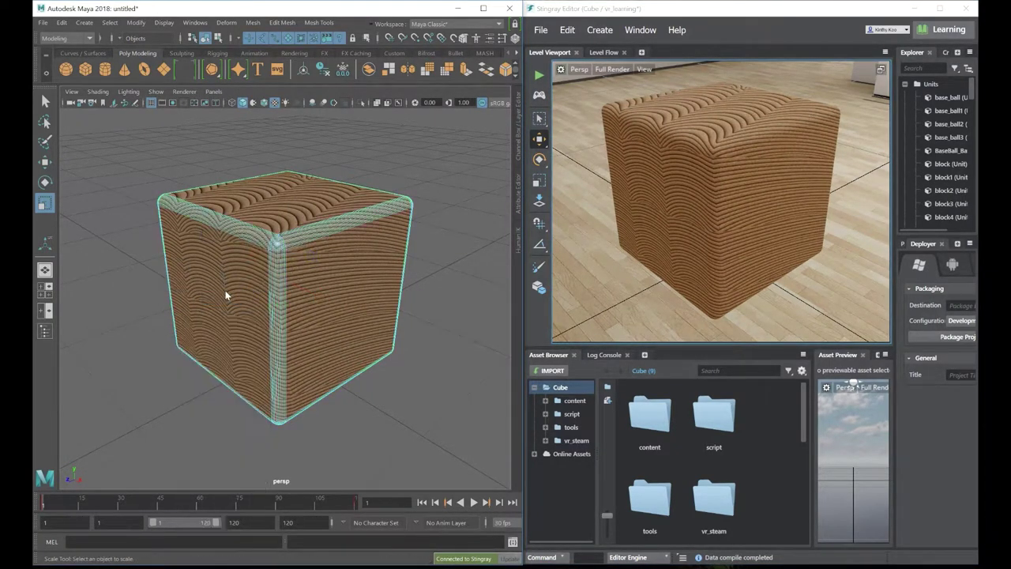
left_click(226, 294)
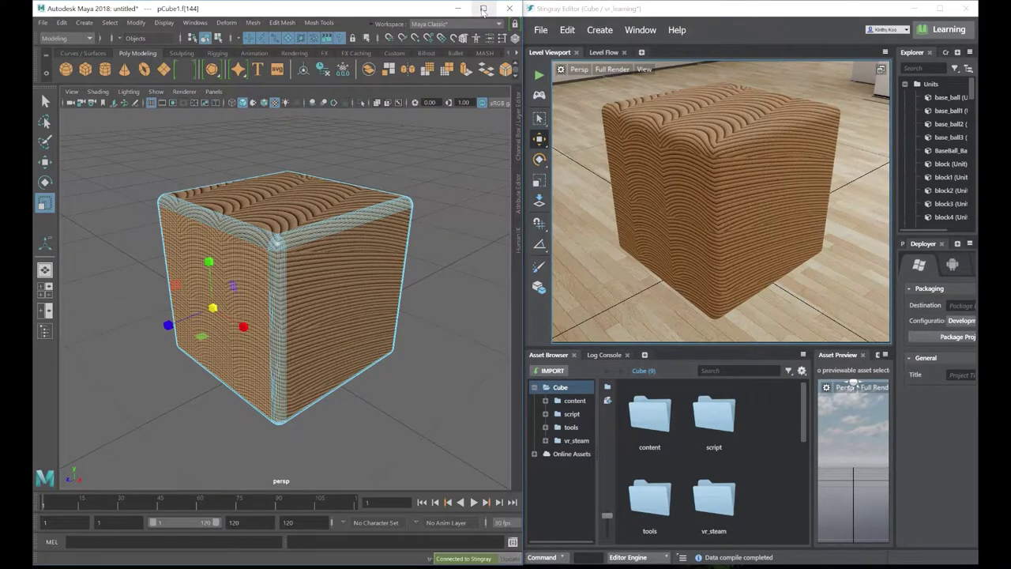
left_click(482, 8)
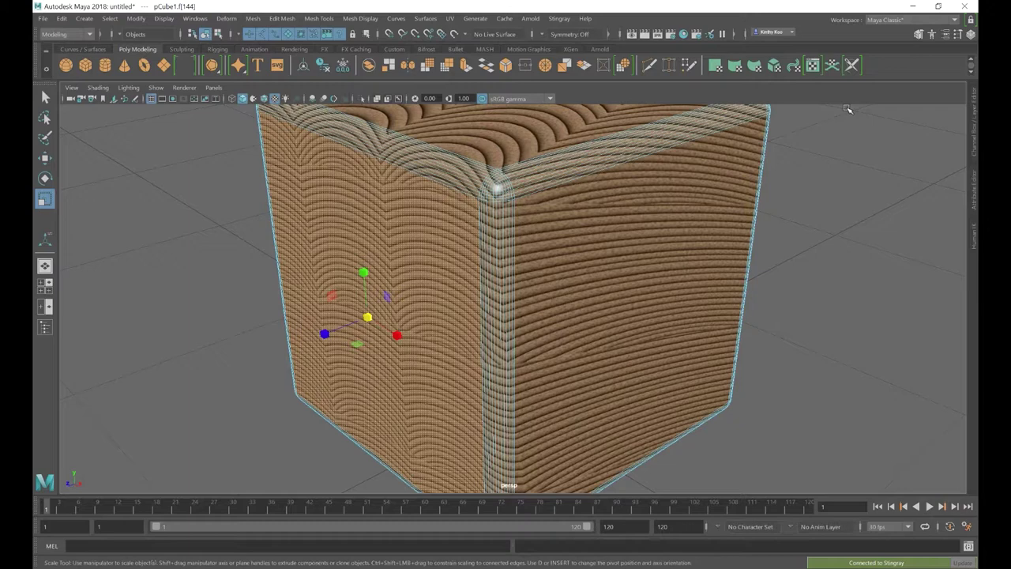
- Extrude the left face four times with the Modeling Toolkit, scaling and pushing each inset inward
left_click(919, 35)
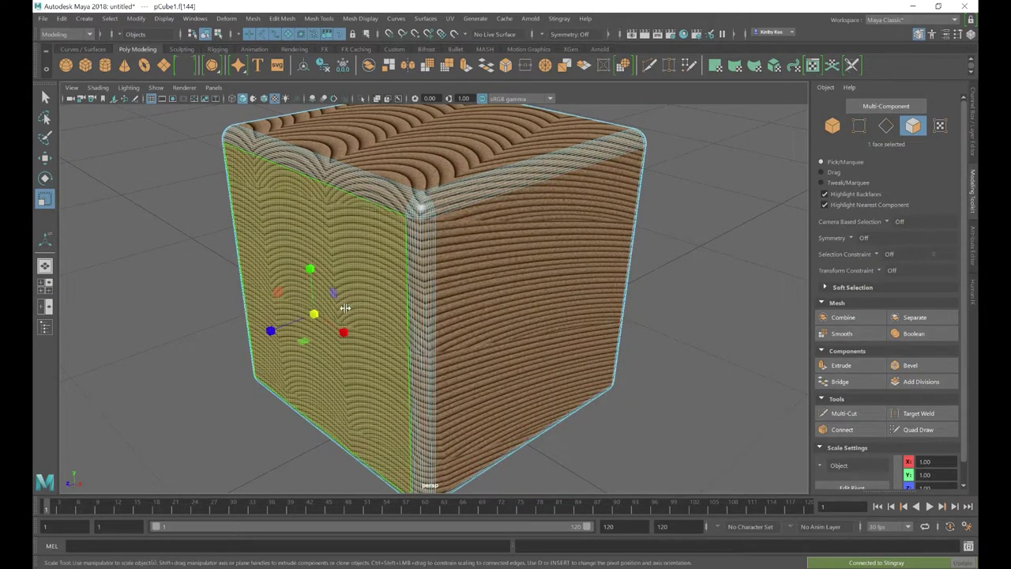
left_click(841, 365)
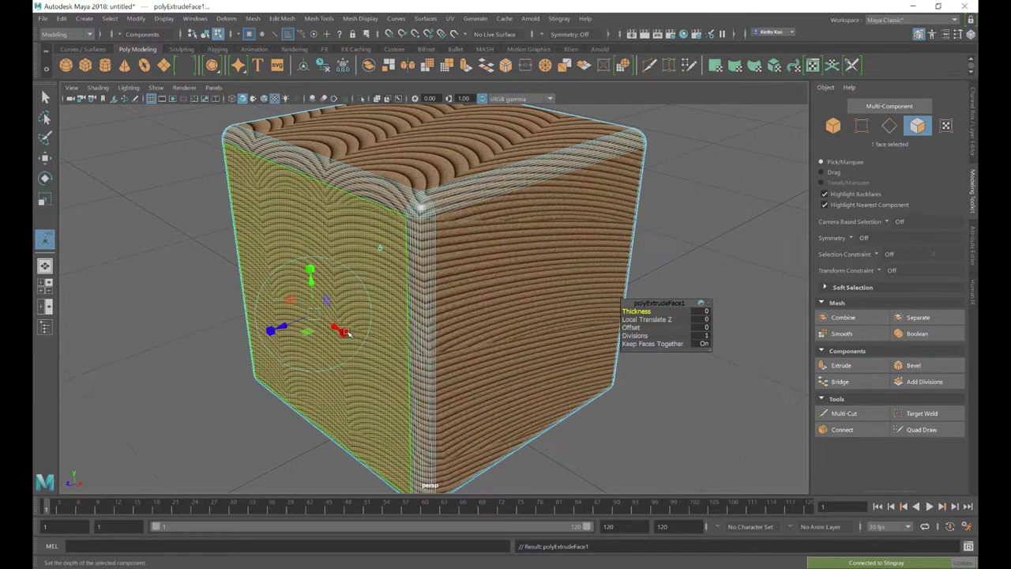
left_click_drag(314, 316, 307, 317)
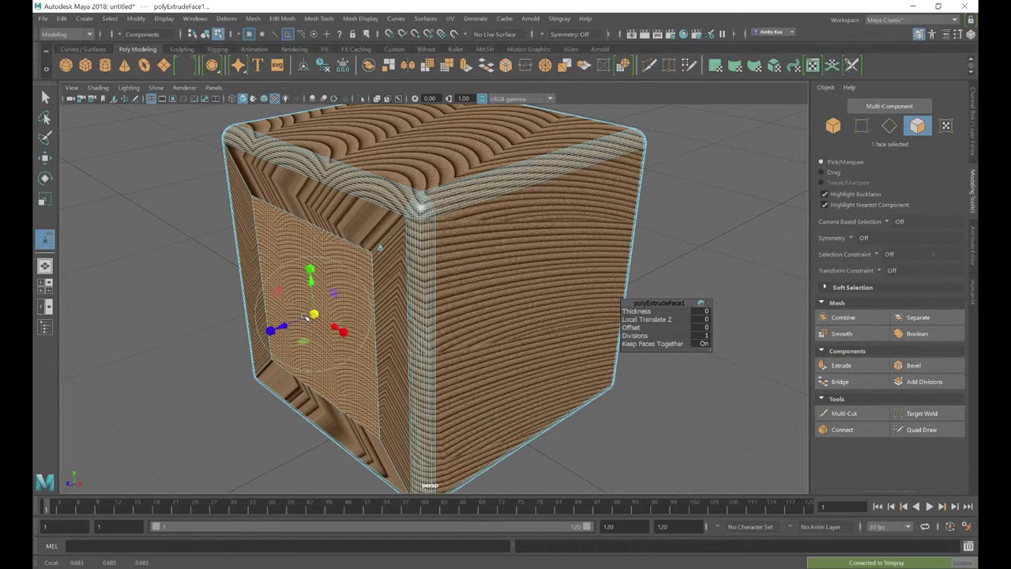
key("ctrl+e")
left_click_drag(307, 318, 316, 322)
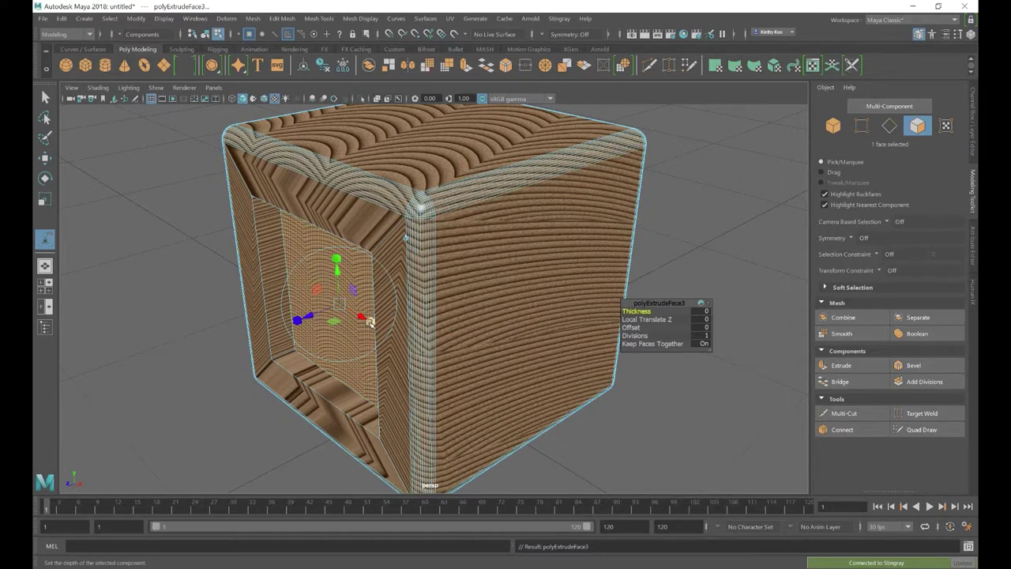
key("ctrl+e")
left_click_drag(343, 311, 290, 324)
key("ctrl+e")
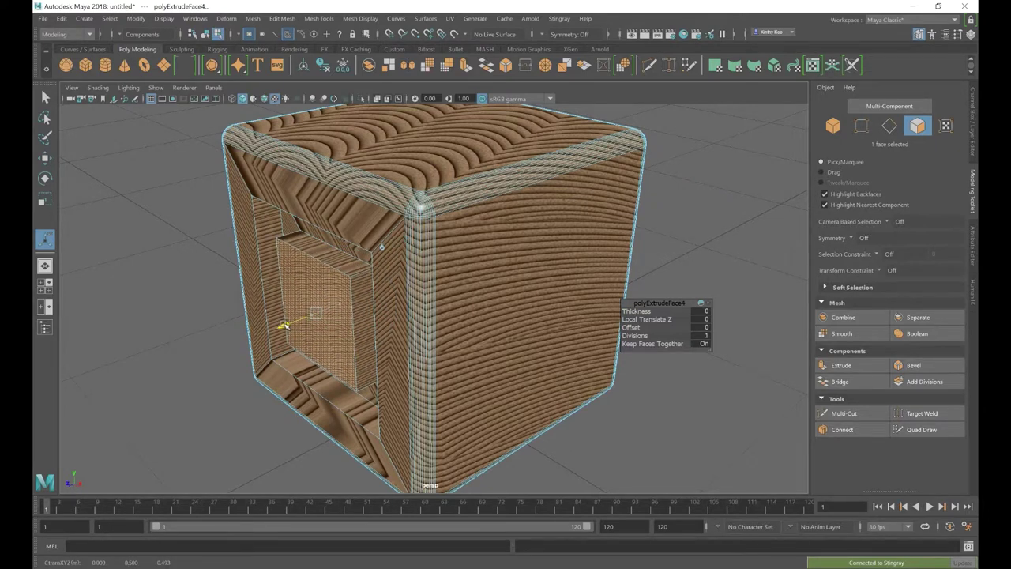
left_click(688, 415)
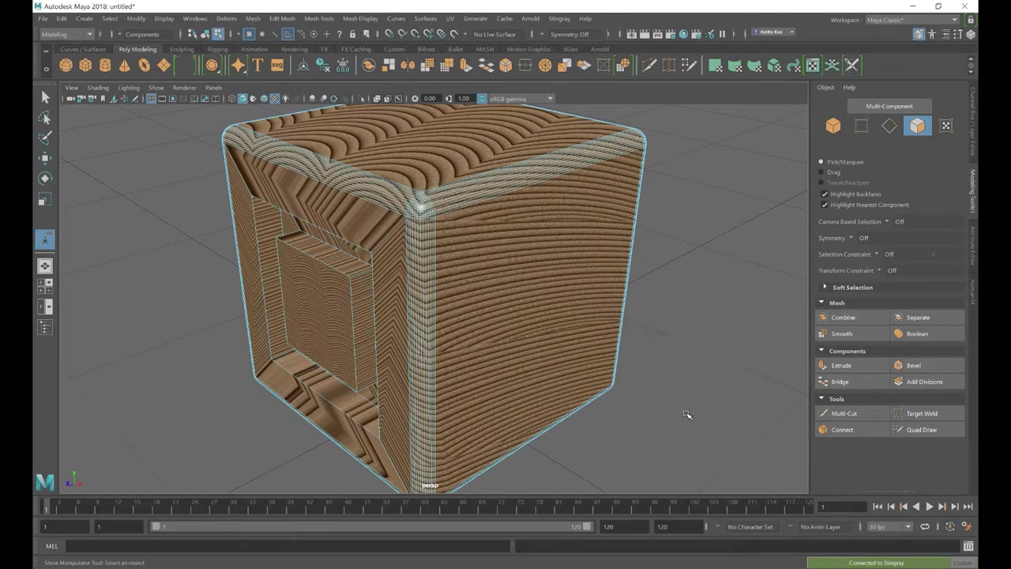
- Restore Maya beside Stingray in object mode, widening its window and framing the cube in both views
left_click(939, 7)
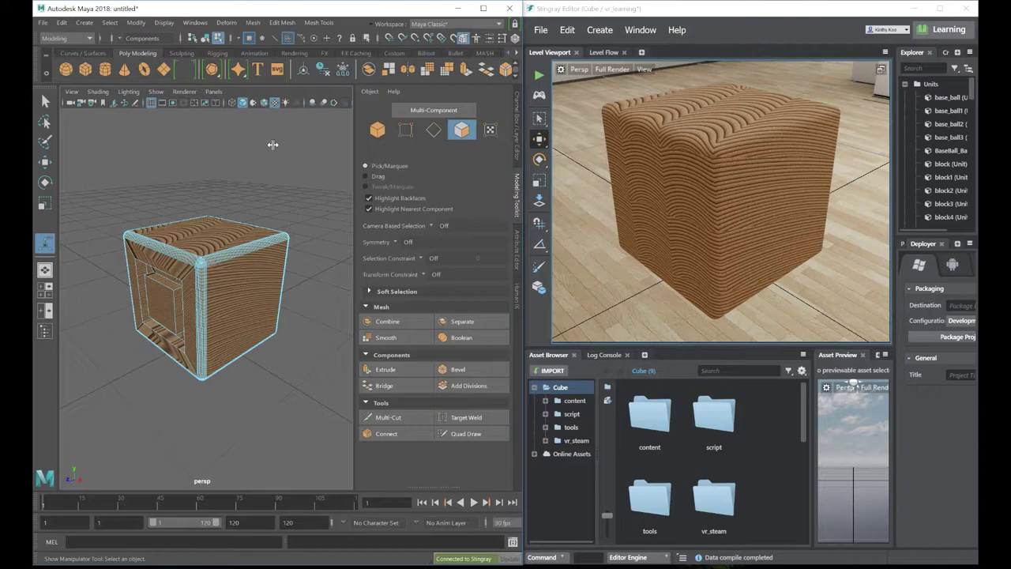
key("F8")
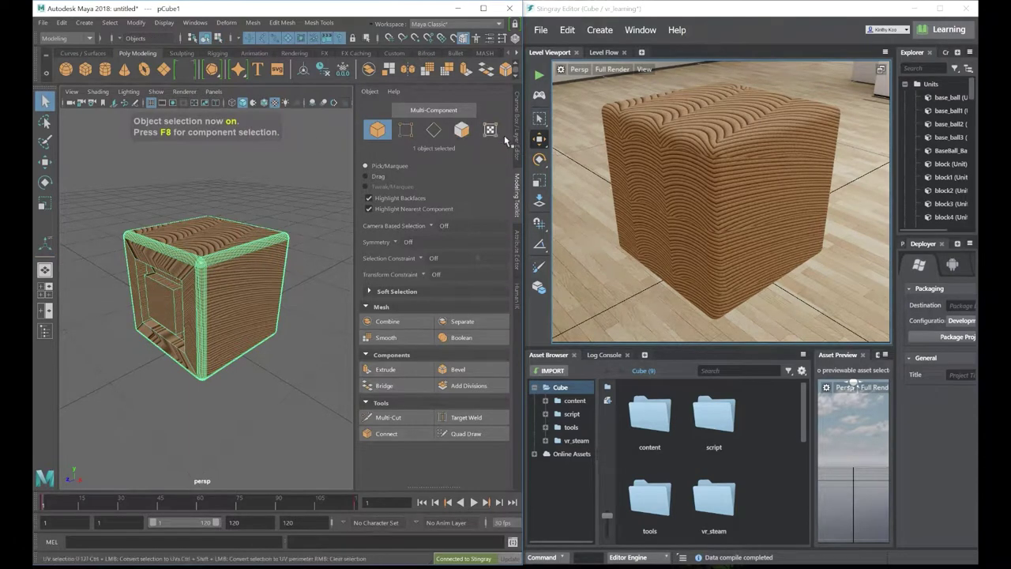
left_click_drag(522, 135, 711, 136)
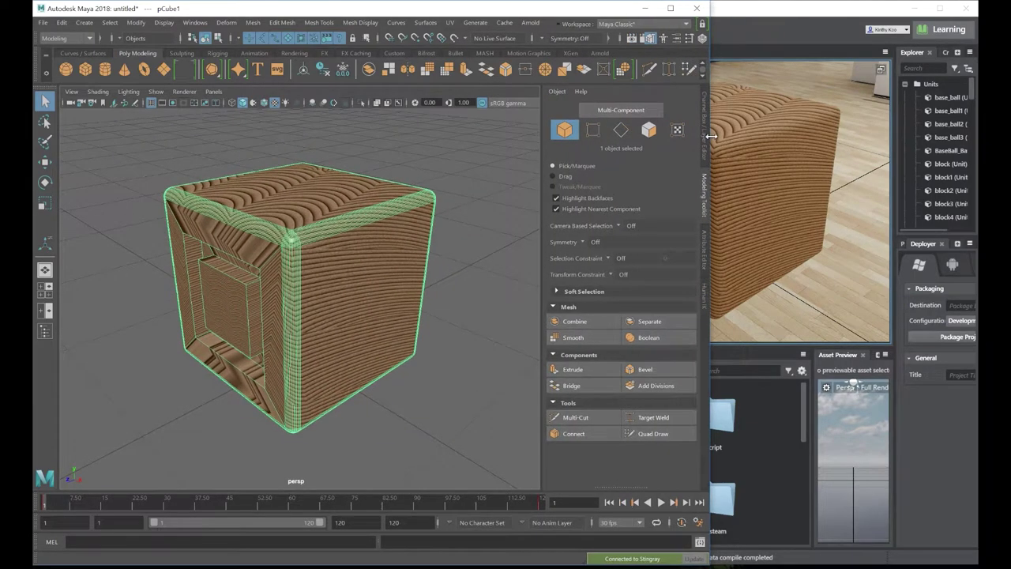
left_click_drag(709, 51, 748, 53)
left_click(557, 23)
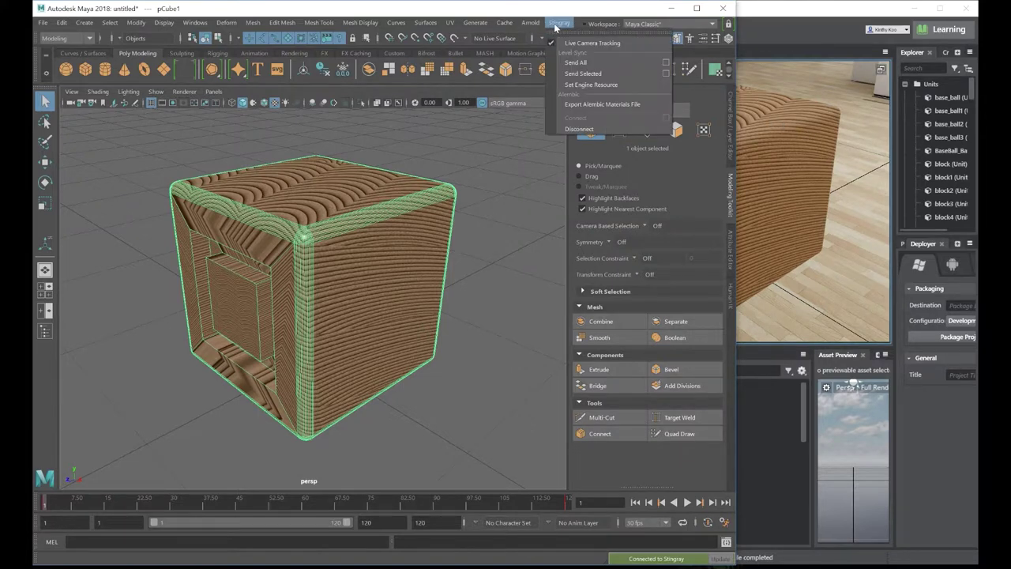
left_click(560, 23)
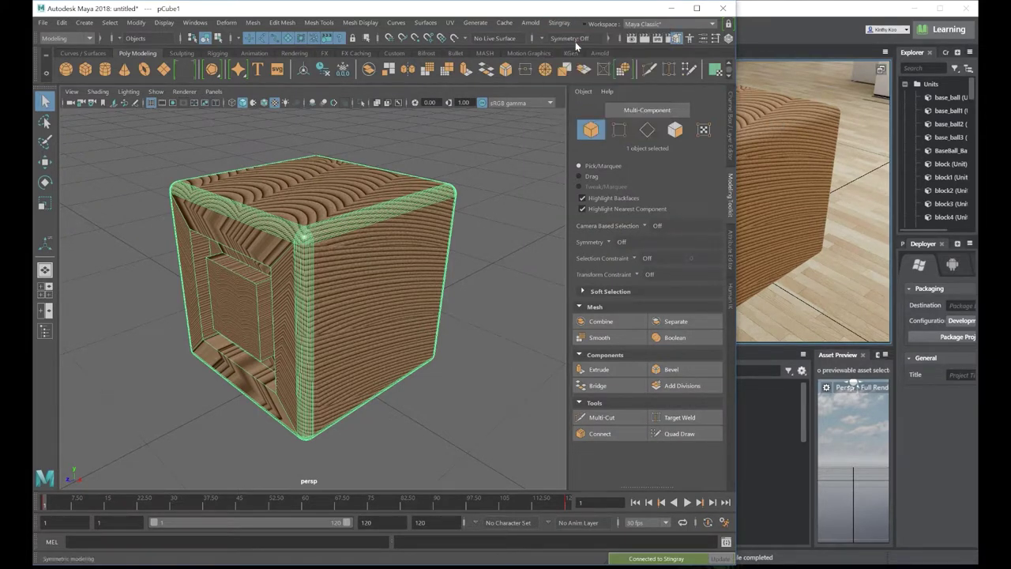
left_click(786, 171)
left_click_drag(674, 188, 792, 200, "alt")
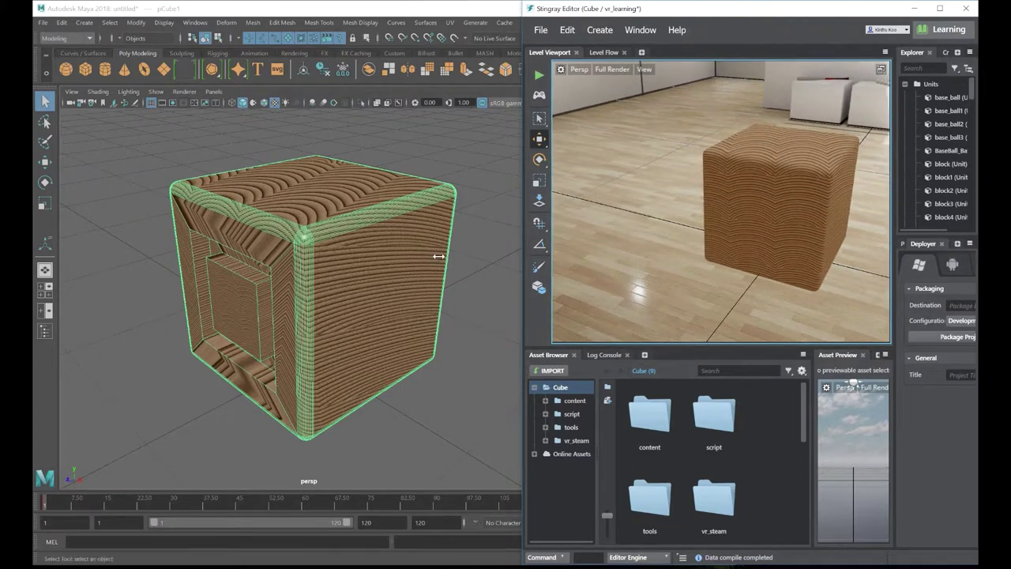
left_click_drag(402, 255, 431, 229, "alt")
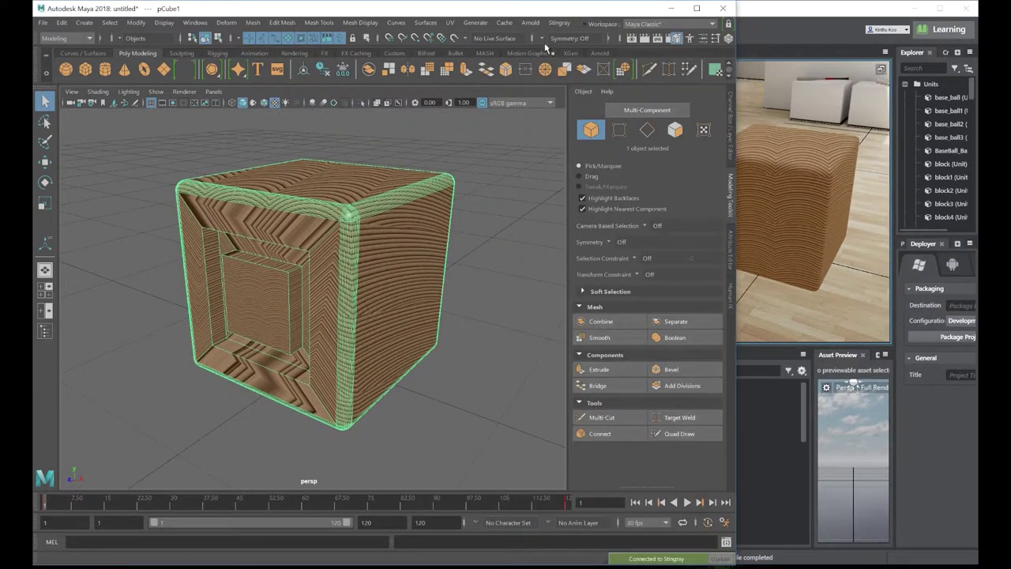
- Send the edited cube via Stingray > Send Selected and zoom in on it in the level
left_click(553, 24)
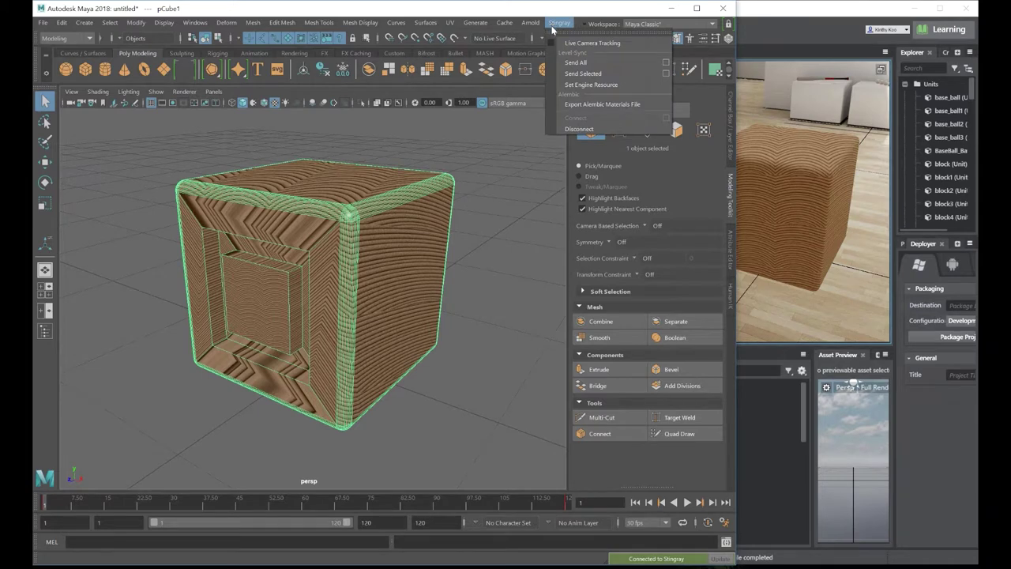
left_click(581, 74)
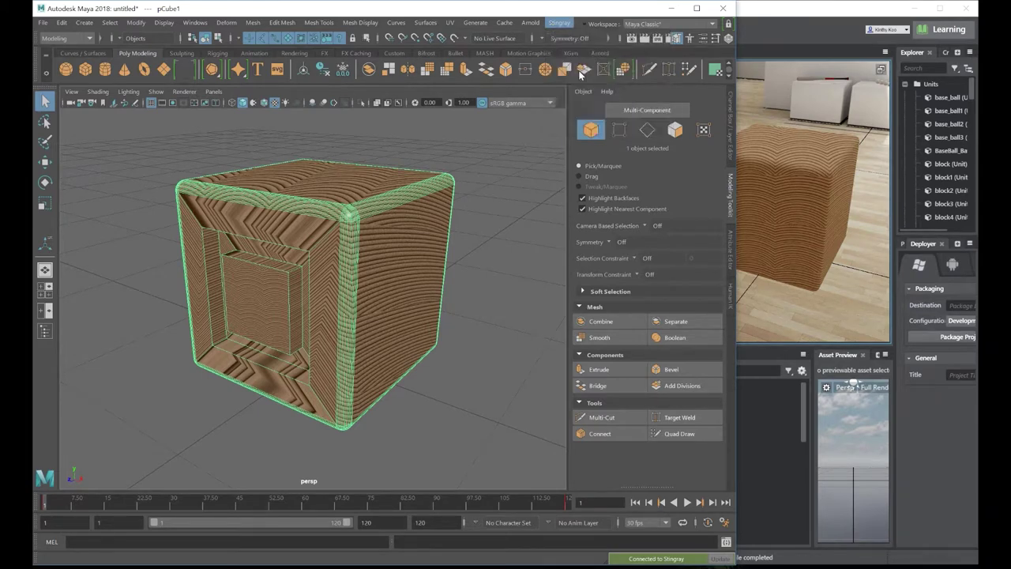
left_click(812, 254)
middle_click_drag(812, 254, 805, 207, "alt")
right_click_drag(806, 208, 779, 229, "alt")
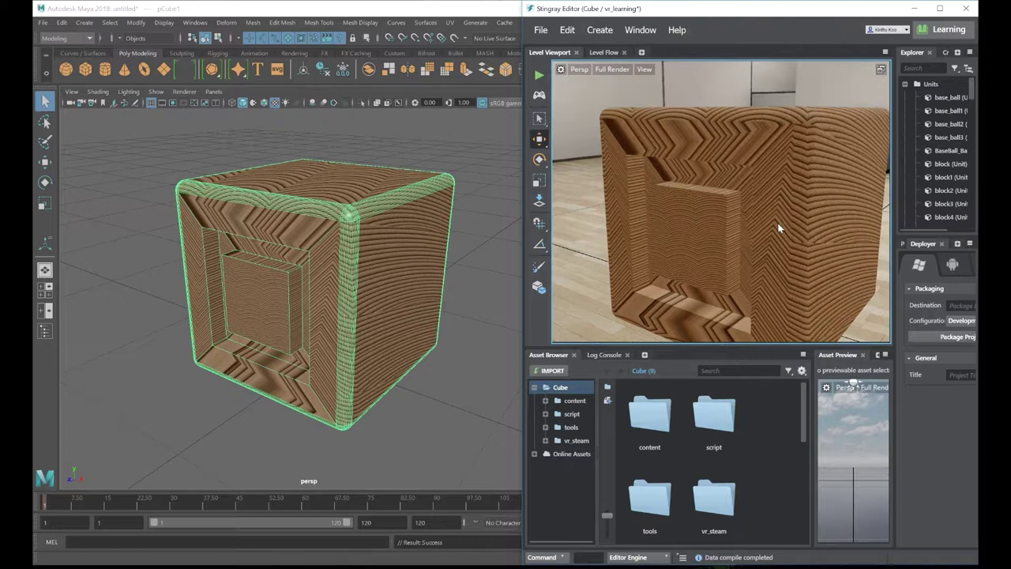
- Clear the selection back in Maya
left_click(481, 268)
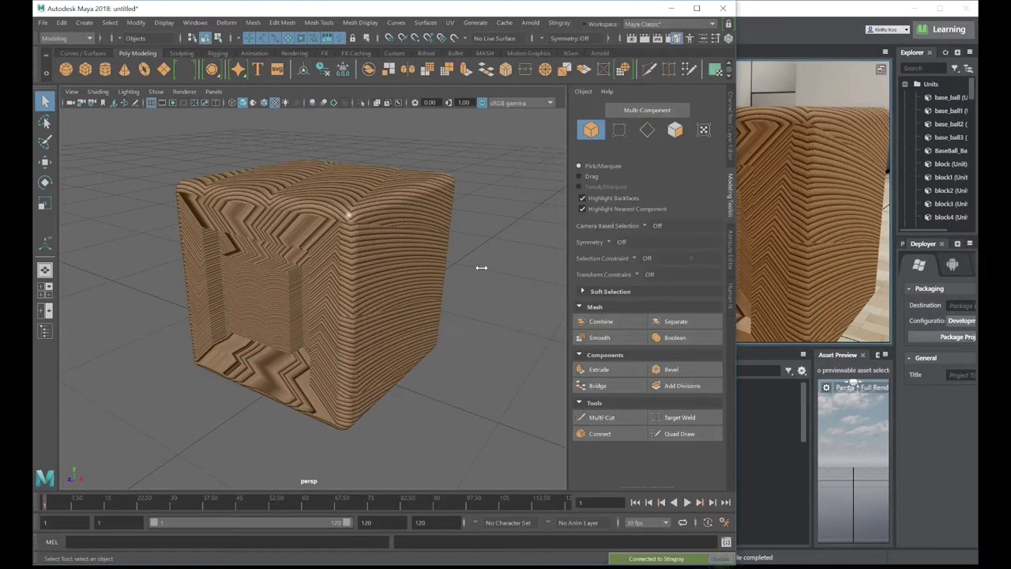
- Undo the last two extrusions and send the current selection to Stingray
key("ctrl+z")
key("ctrl+z")
key("ctrl+z")
key("ctrl+z")
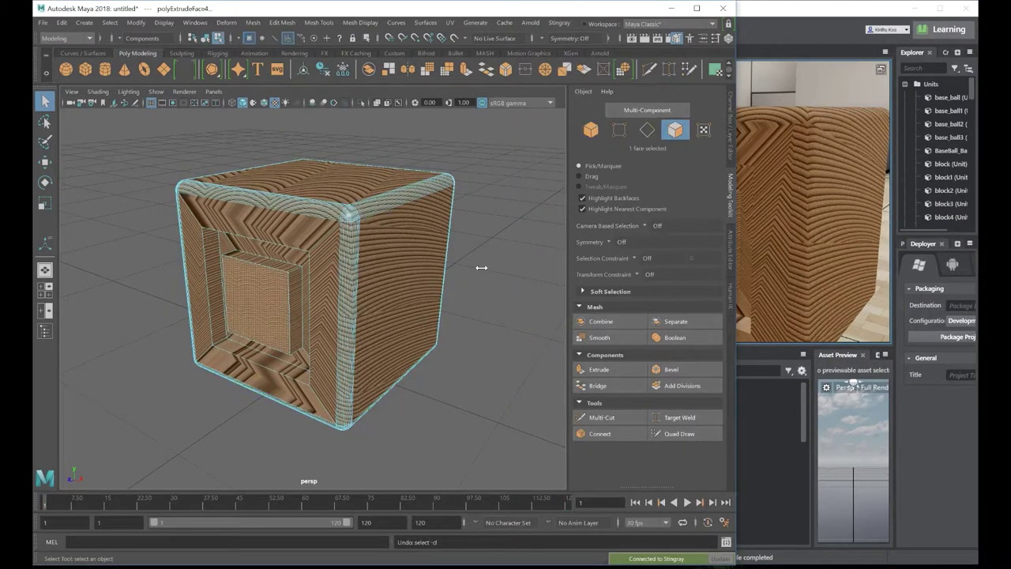
key("ctrl+z")
key("ctrl+z")
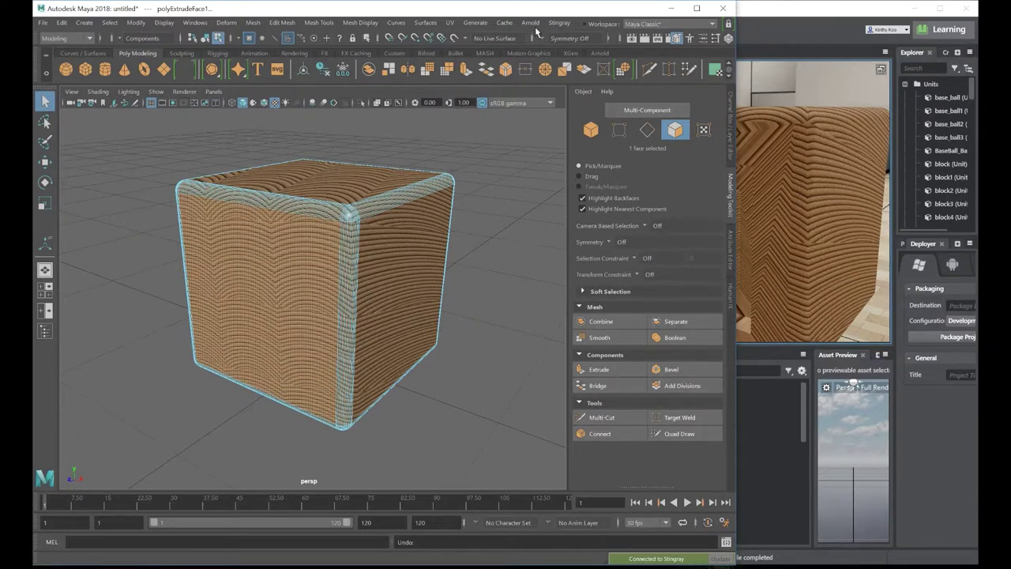
left_click(557, 24)
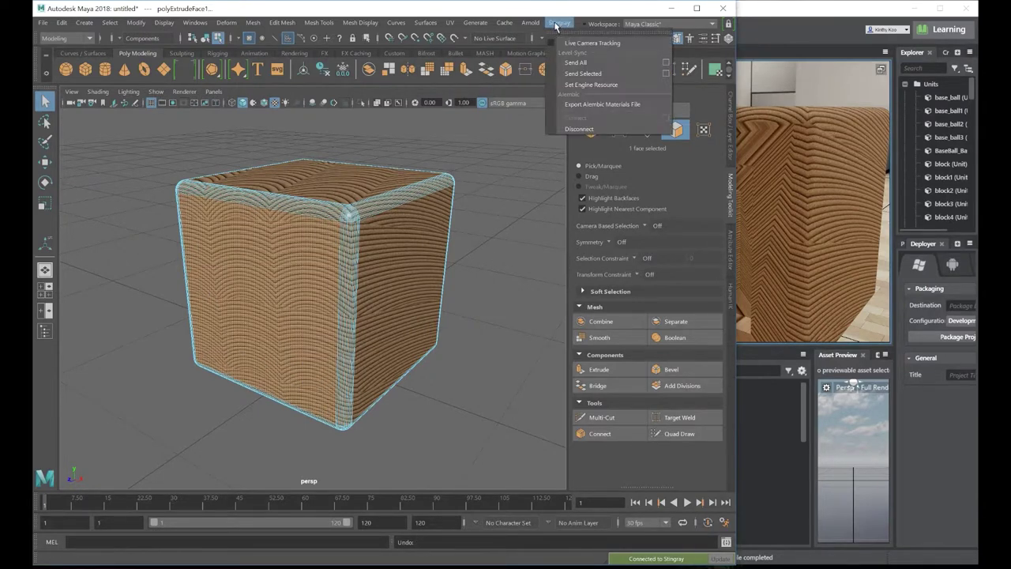
left_click(569, 73)
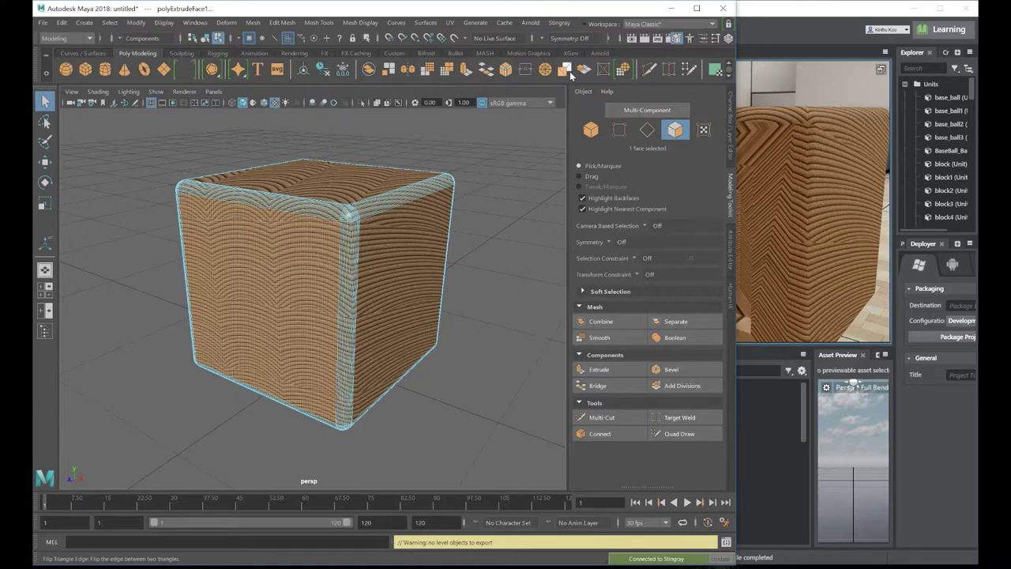
- Switch to object mode and send the whole pCube1 to the Stingray level
left_click(458, 161)
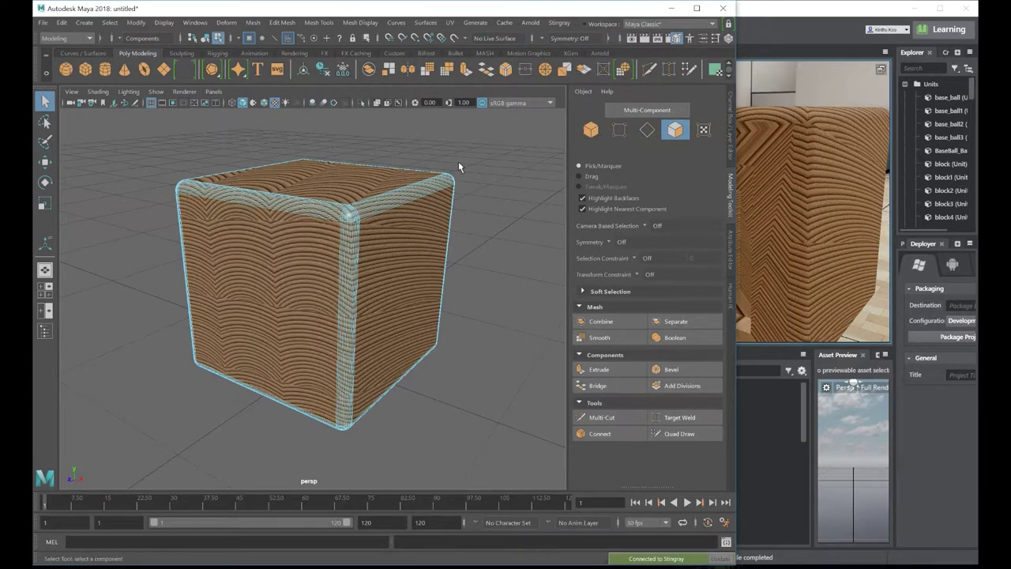
key("F8")
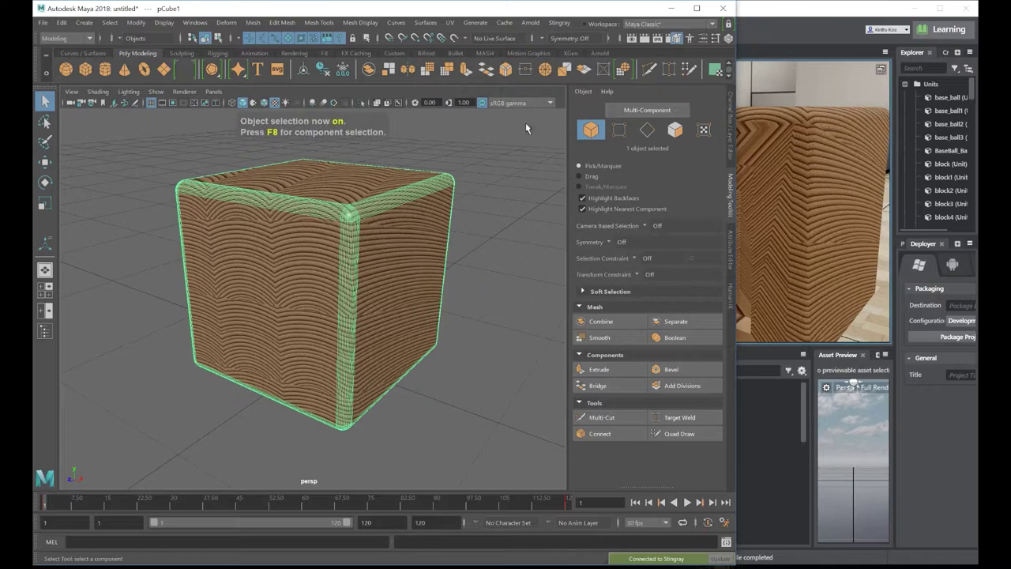
left_click(556, 23)
left_click(571, 71)
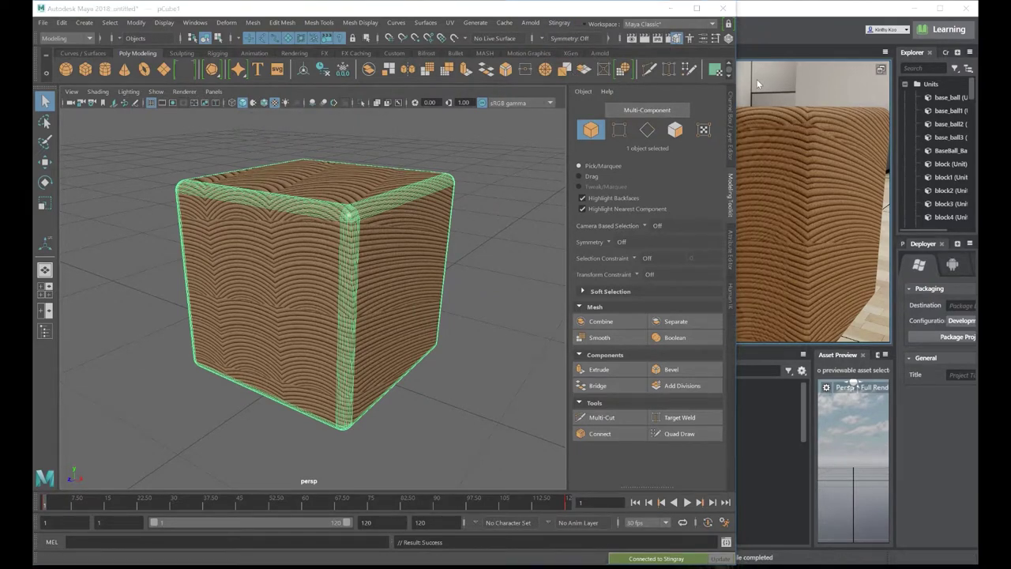
left_click_drag(777, 202, 756, 223, "alt")
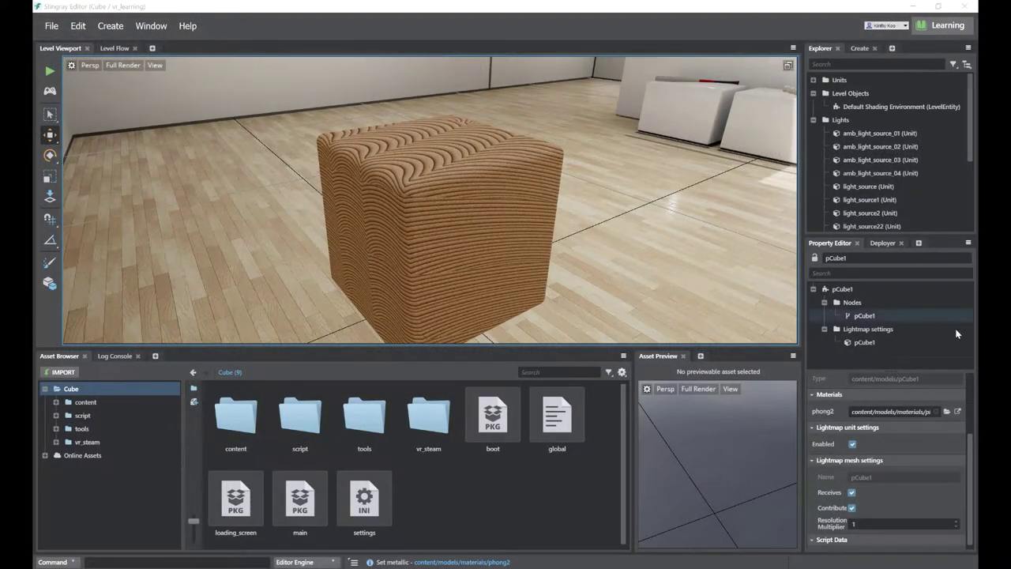
- Orbit the Stingray level view to inspect the other side of the imported wood cube
left_click_drag(671, 290, 462, 282, "alt")
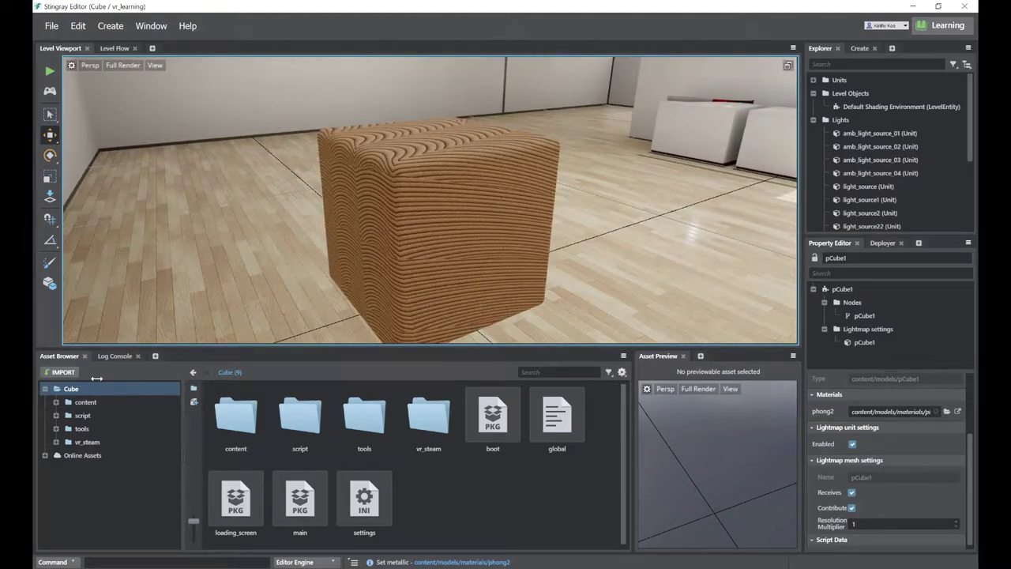
- Browse to content > models > materials in the Asset Browser and select phong2
left_click(67, 402)
left_click(56, 402)
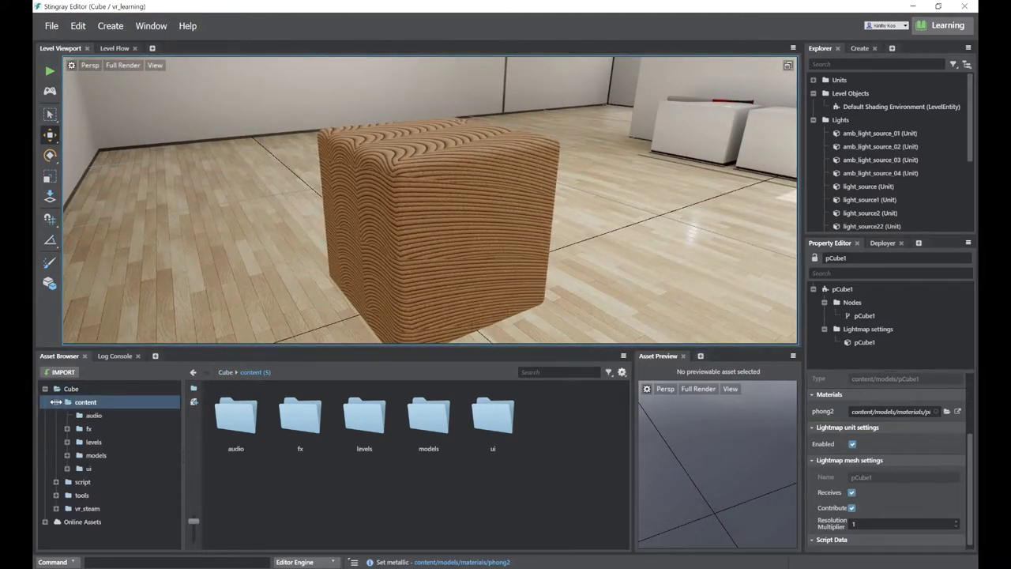
left_click(93, 455)
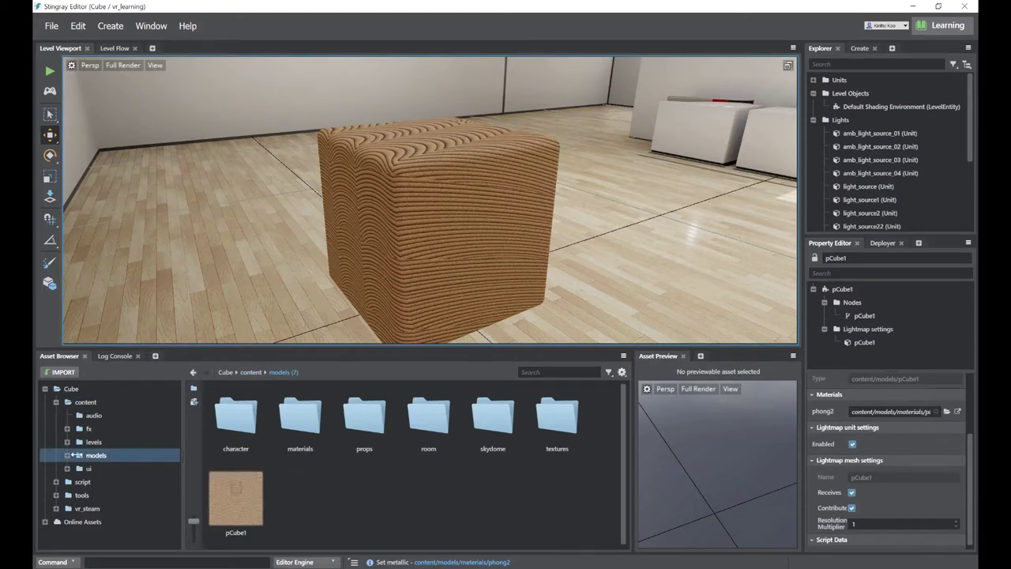
left_click(250, 488)
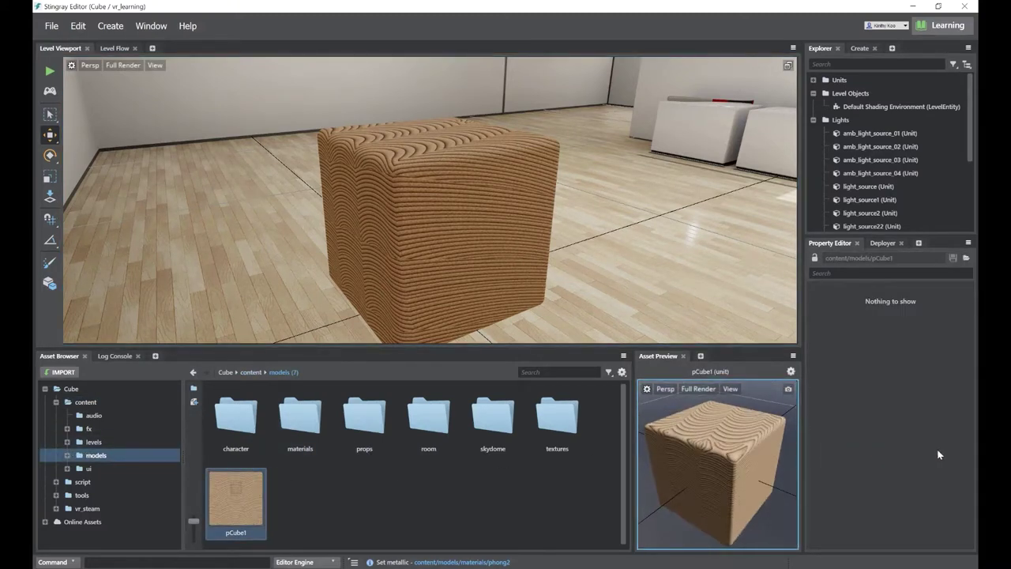
left_click(302, 409)
double_click(302, 417)
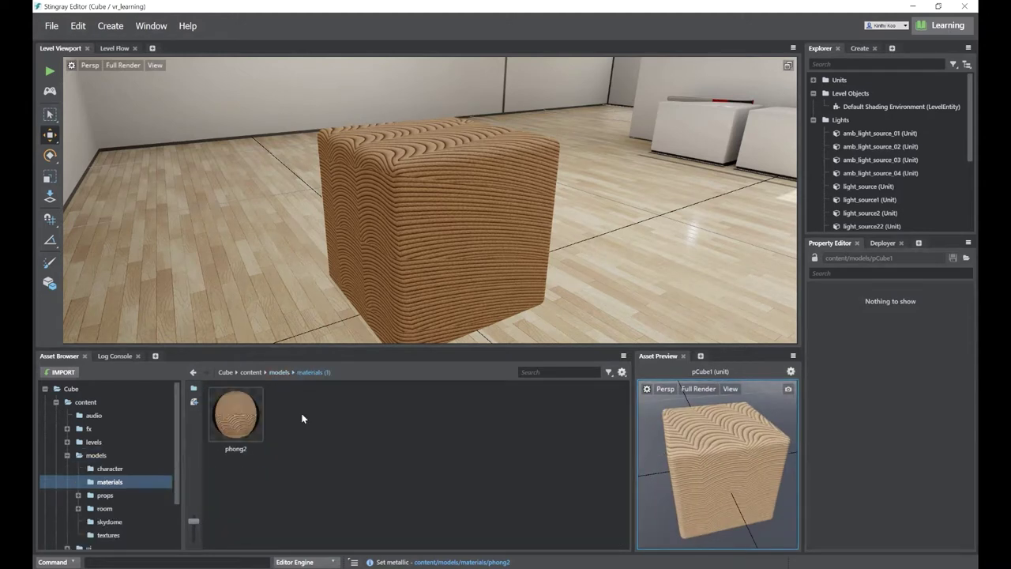
left_click(241, 417)
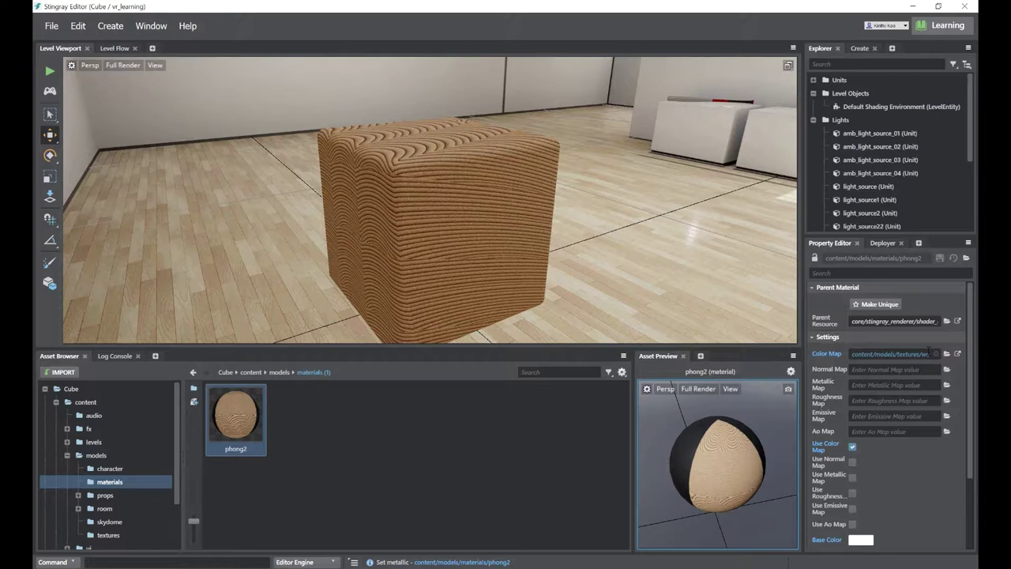
- Lower phong2's roughness to about 0.2455 and raise metallic to about 0.3197
scroll(970, 338, "down", 3)
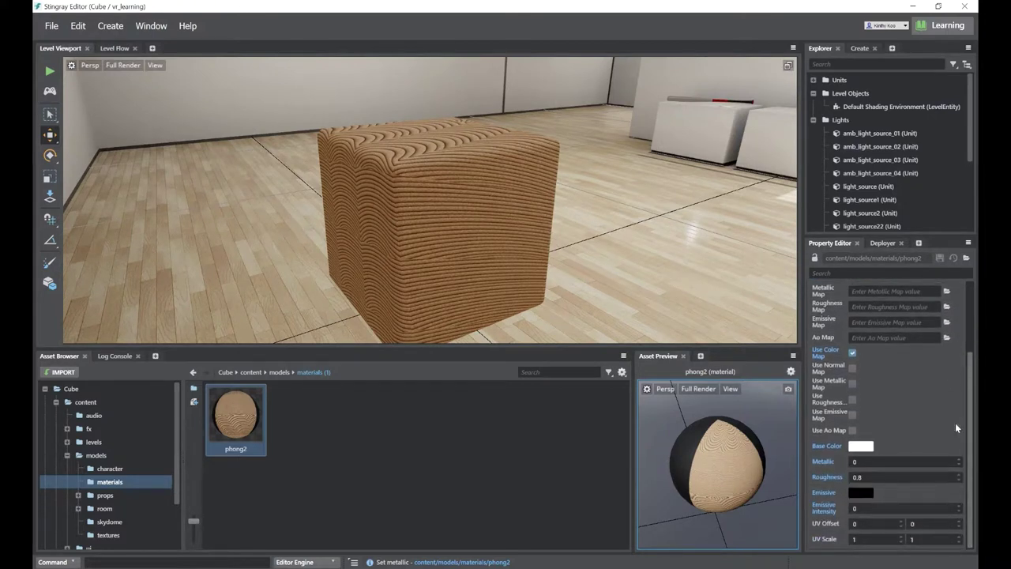
left_click_drag(961, 478, 963, 497)
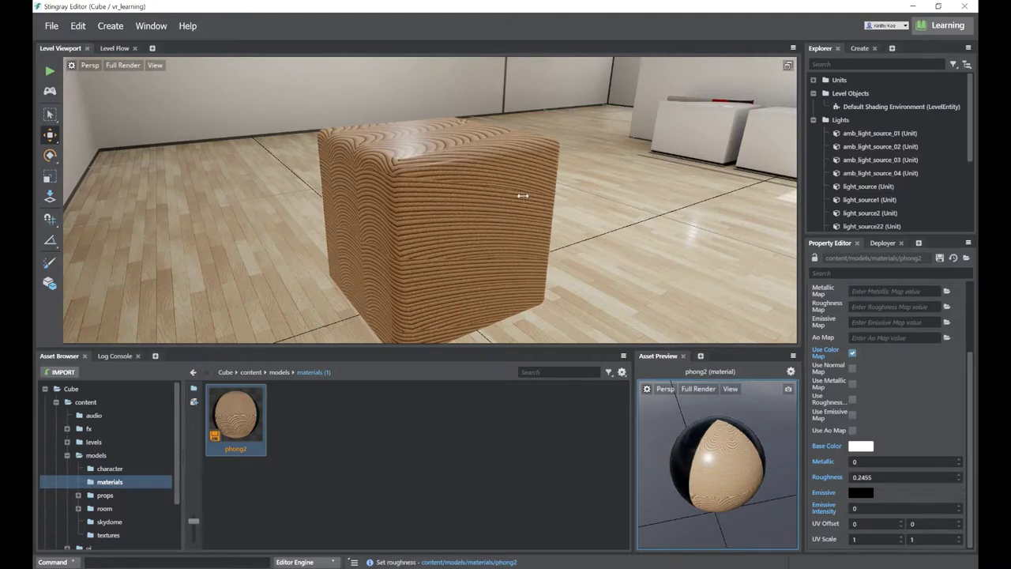
left_click_drag(523, 195, 573, 231, "alt")
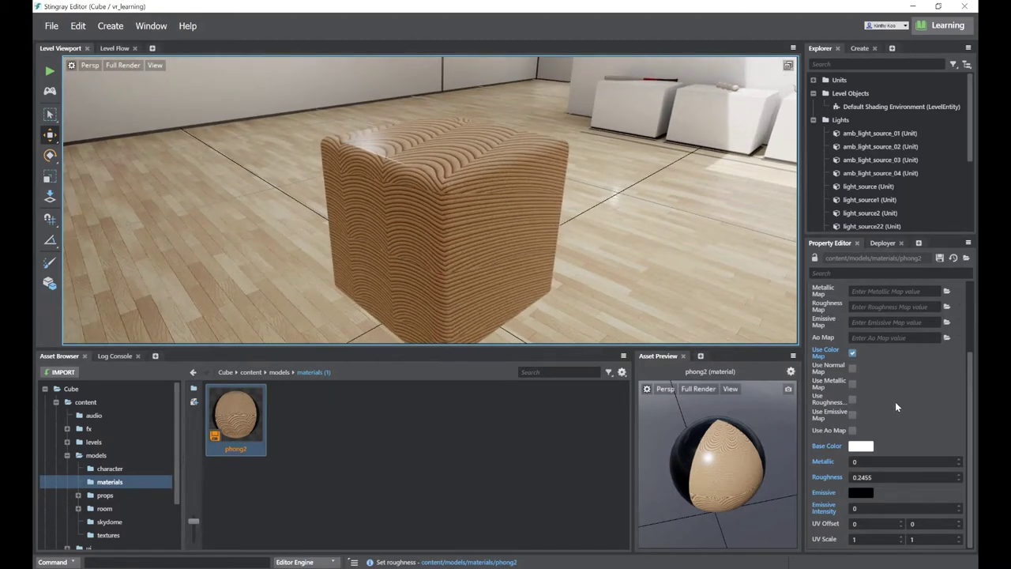
left_click_drag(962, 457, 962, 451)
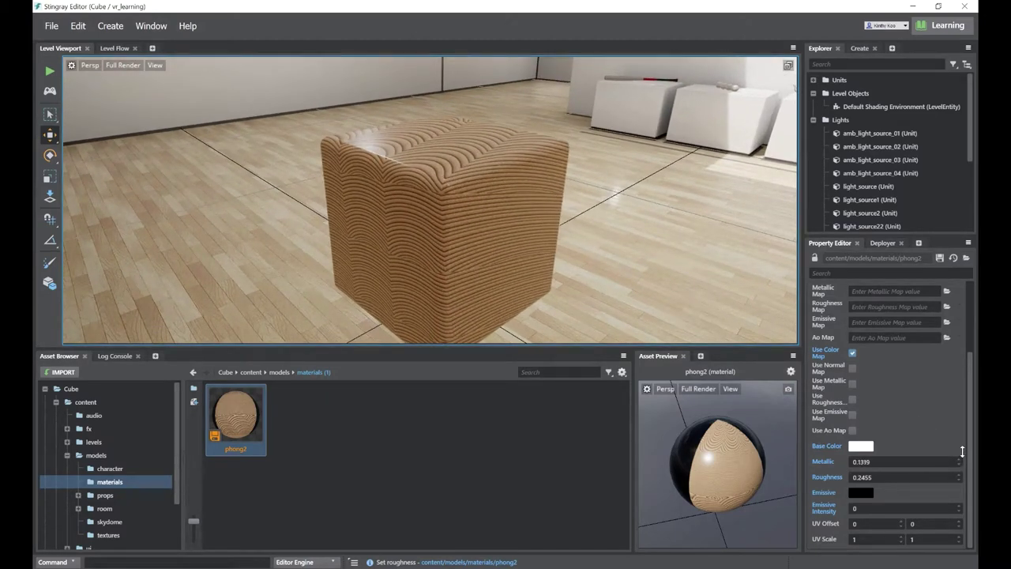
left_click_drag(521, 220, 351, 210, "alt")
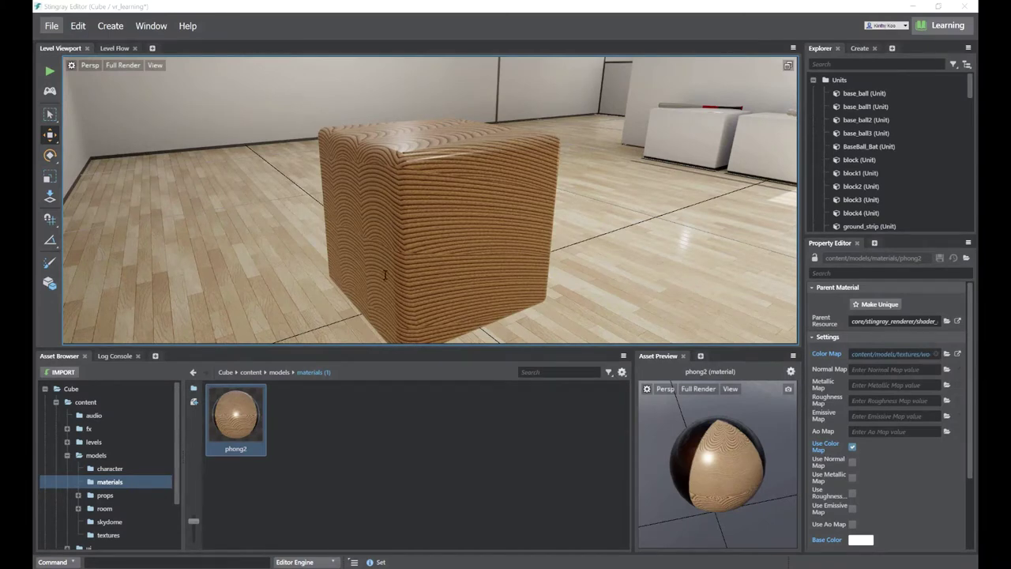
- Move the viewport camera down close to the glossy cube at floor level
left_click_drag(428, 288, 545, 246, "alt")
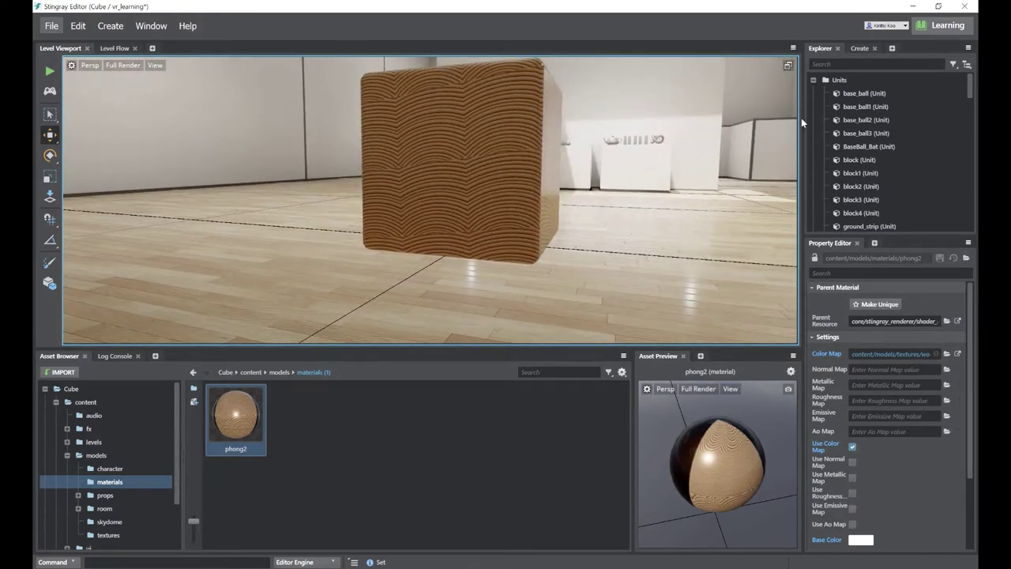
- Enable Screen-Space Reflections in the Default Shading Environment, toggling it once to compare the floor
left_click(814, 80)
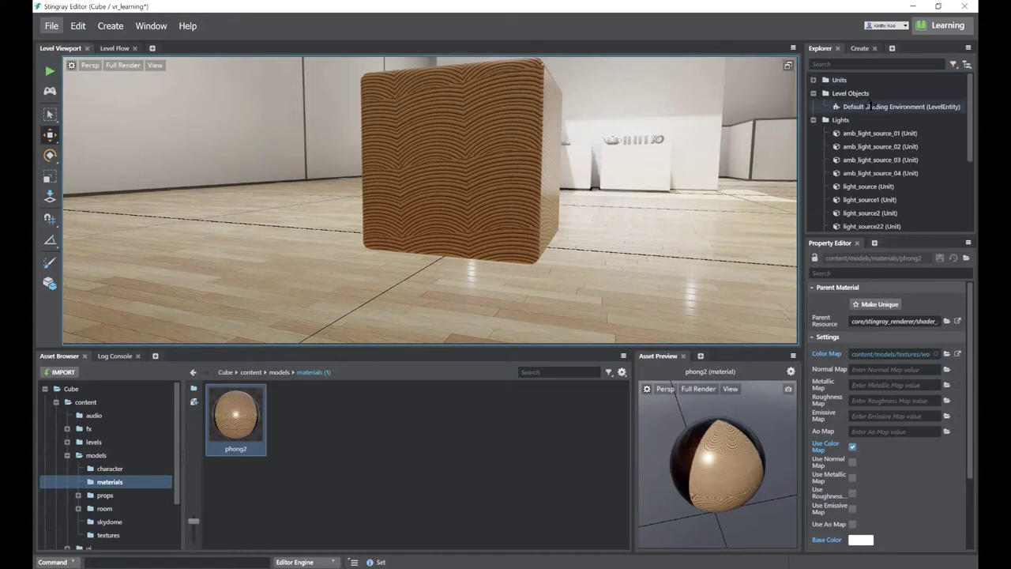
left_click(869, 107)
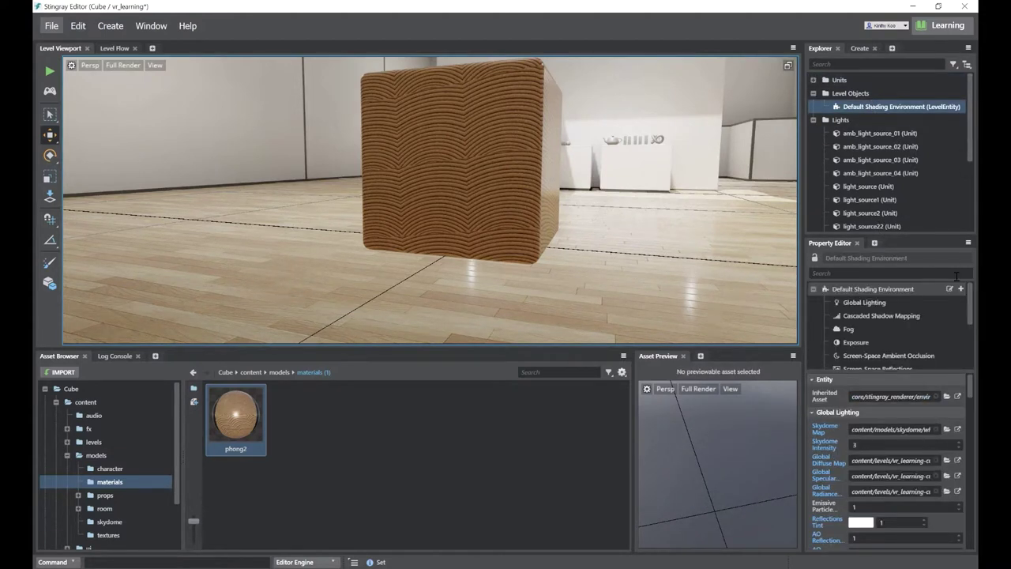
scroll(972, 310, "down", 4)
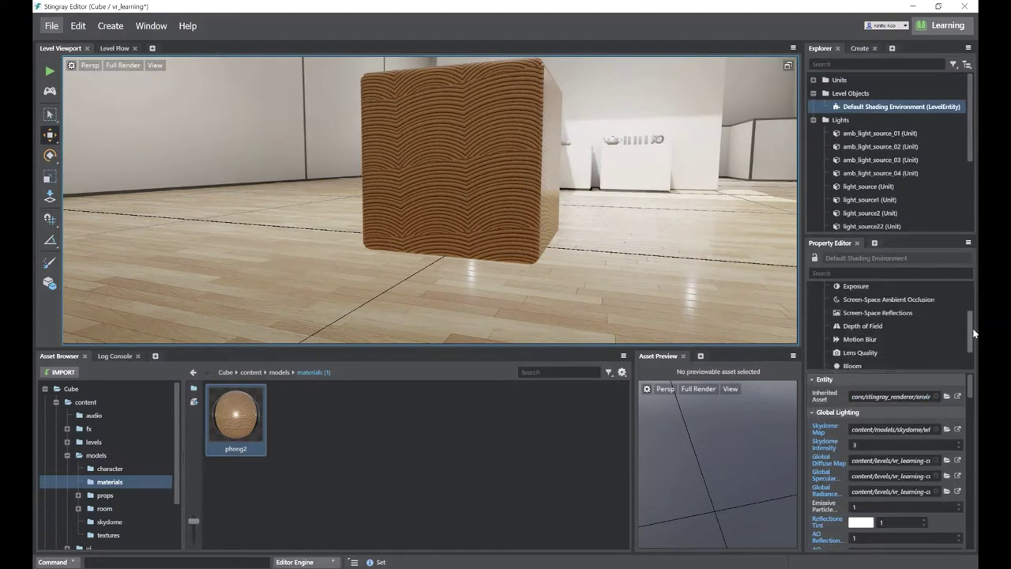
left_click(882, 316)
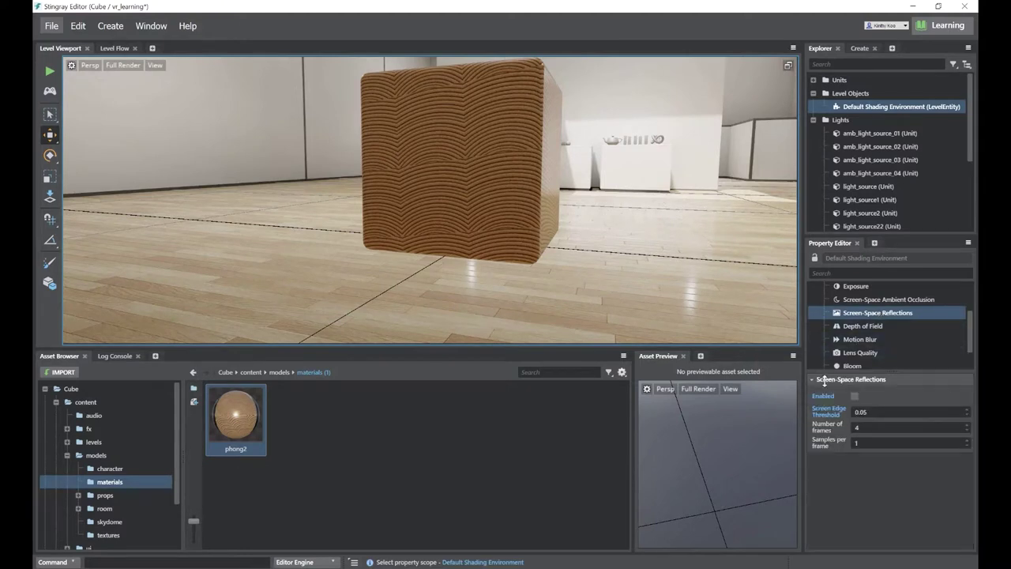
left_click(854, 396)
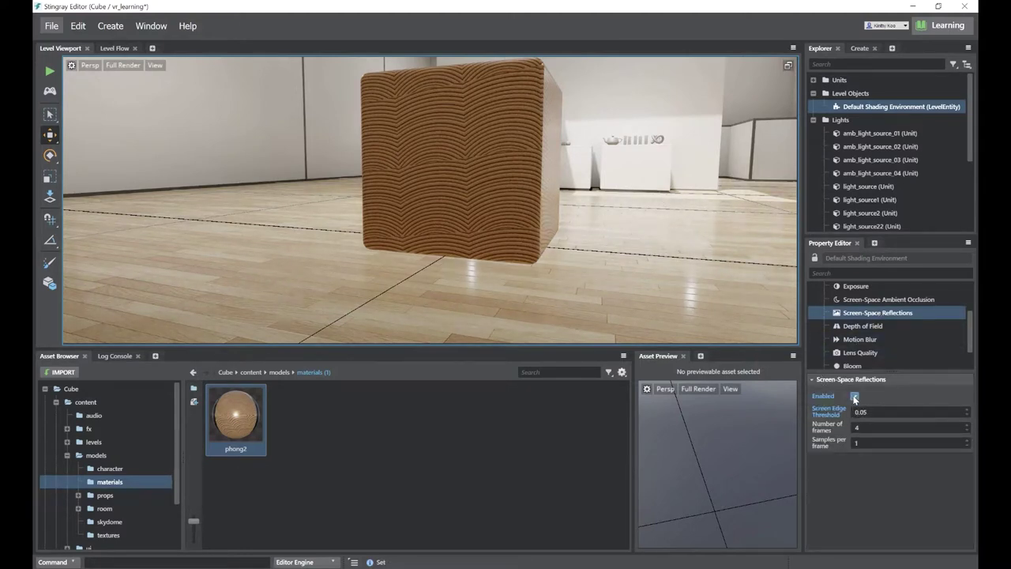
left_click(854, 397)
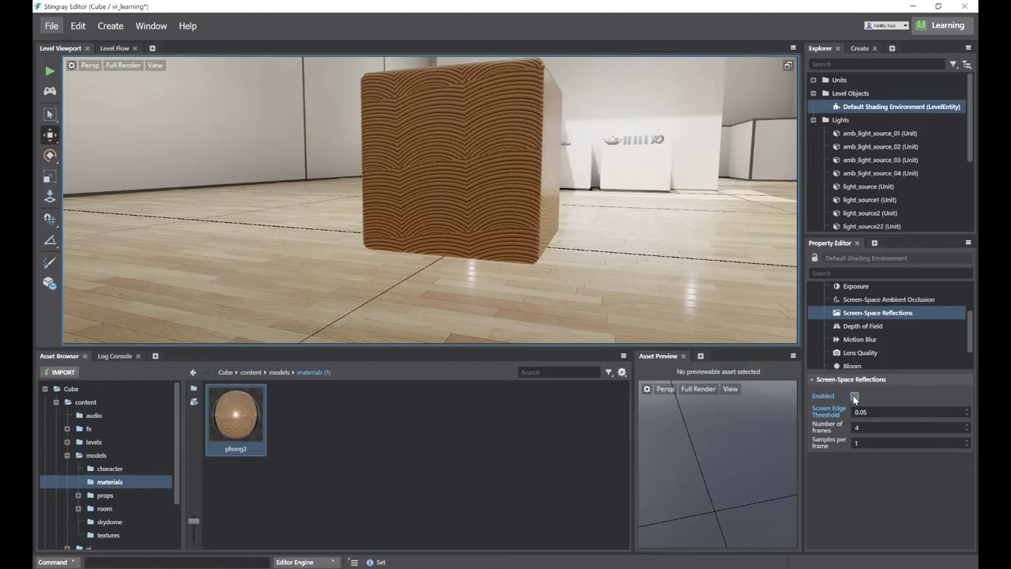
left_click(854, 396)
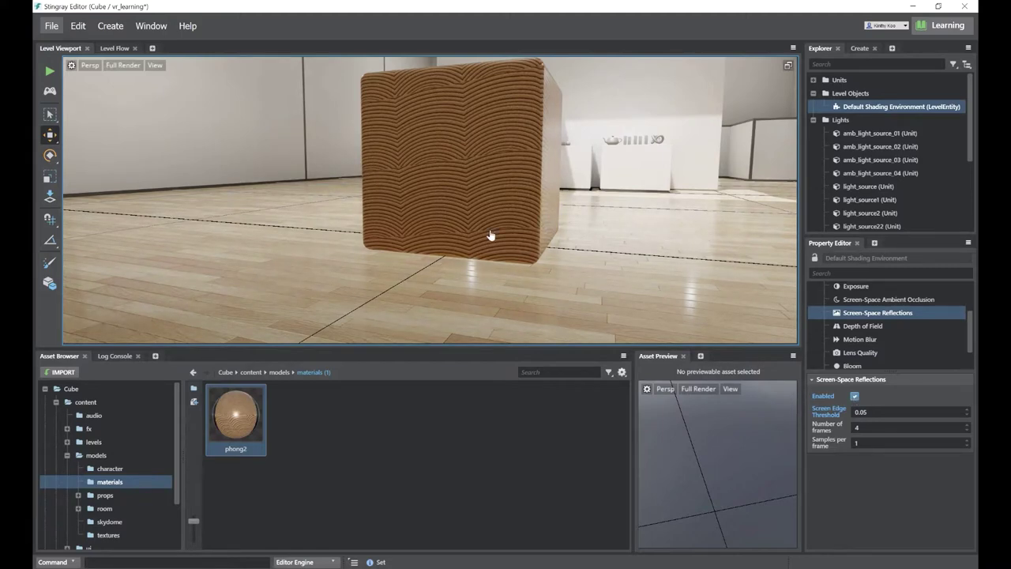
left_click_drag(367, 256, 344, 257, "alt")
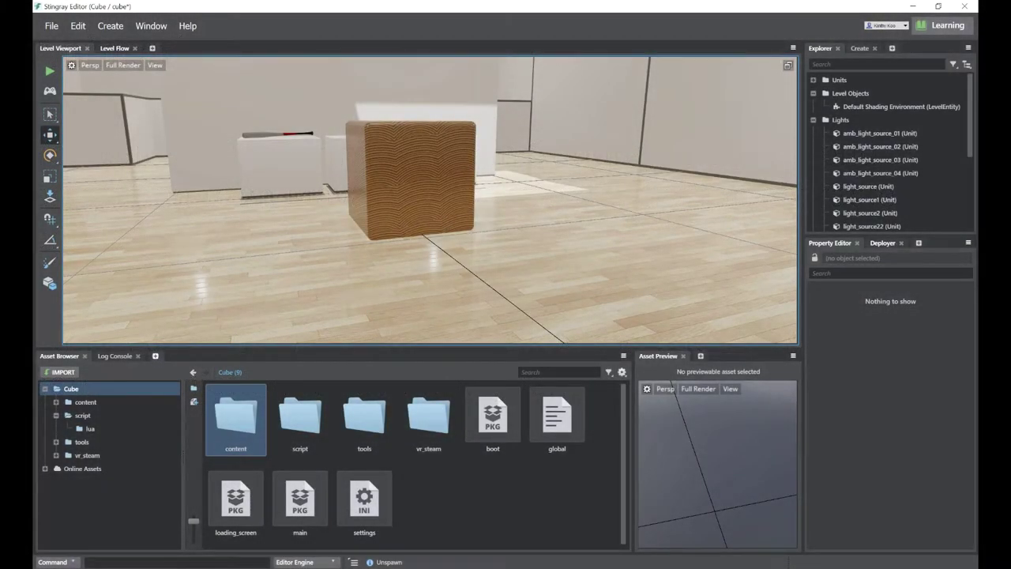
- Add a Story Editor panel and create a new story for the selected wooden cube
left_click(154, 357)
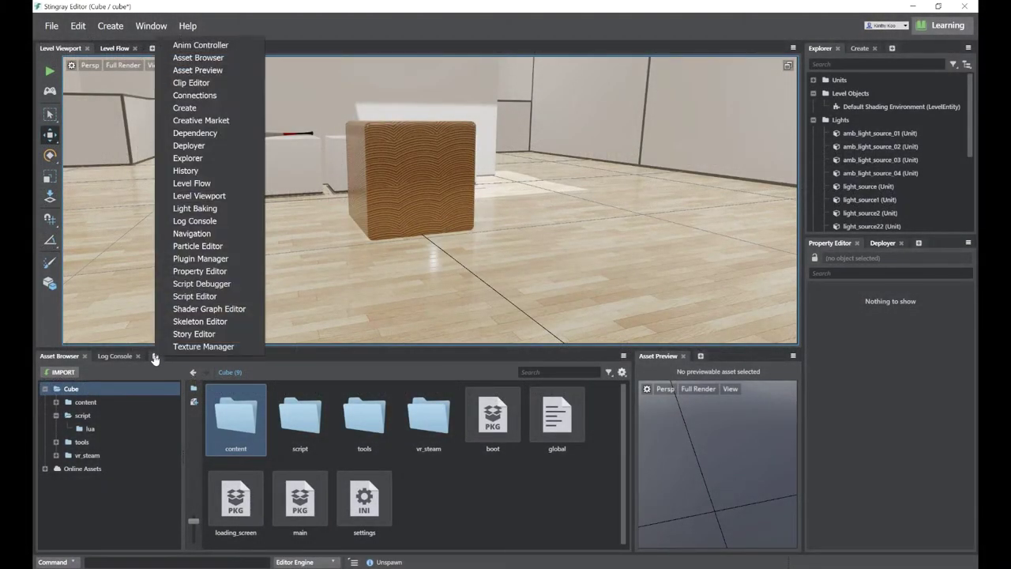
left_click(196, 333)
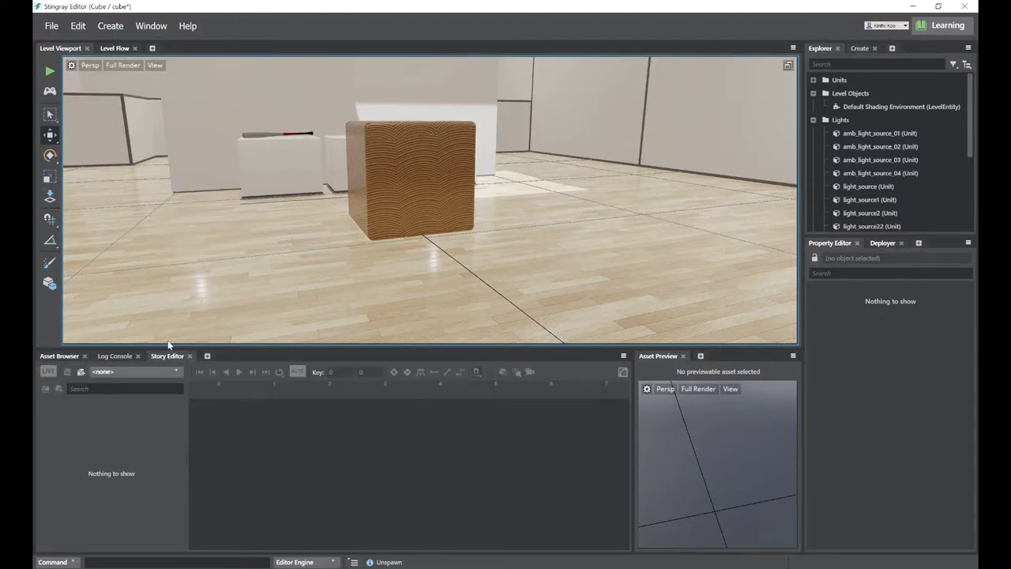
left_click(388, 222)
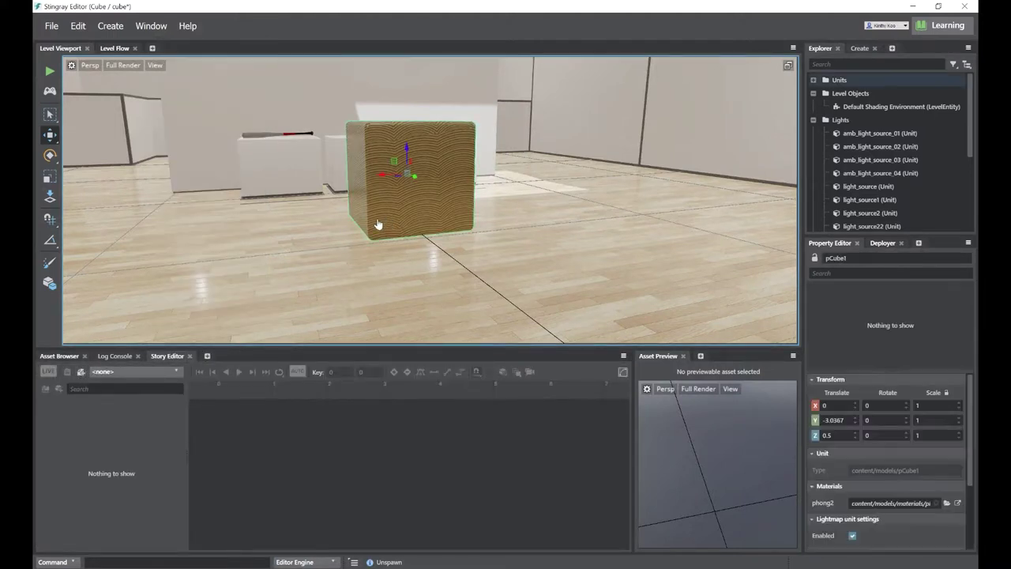
left_click(80, 372)
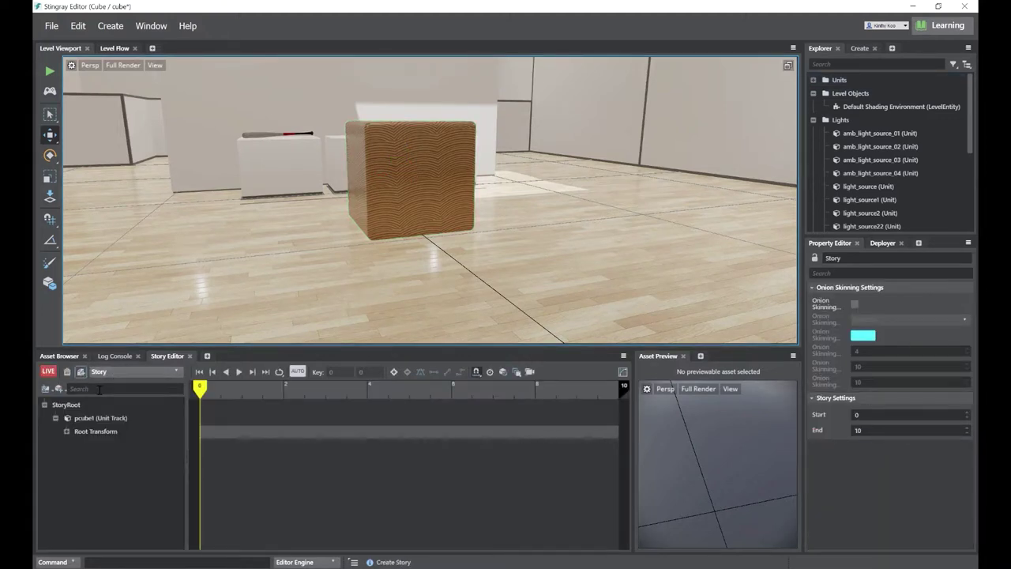
- Key the cube's Root Transform at frame 0 and Rotate Z 3 at the end frame with AUTO keying
left_click(103, 430)
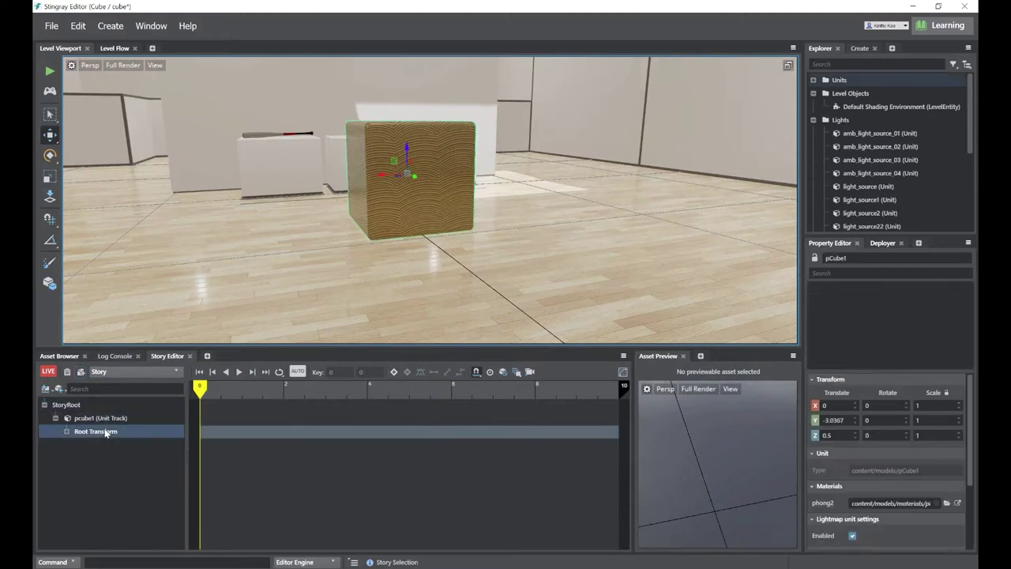
left_click(297, 372)
left_click(394, 373)
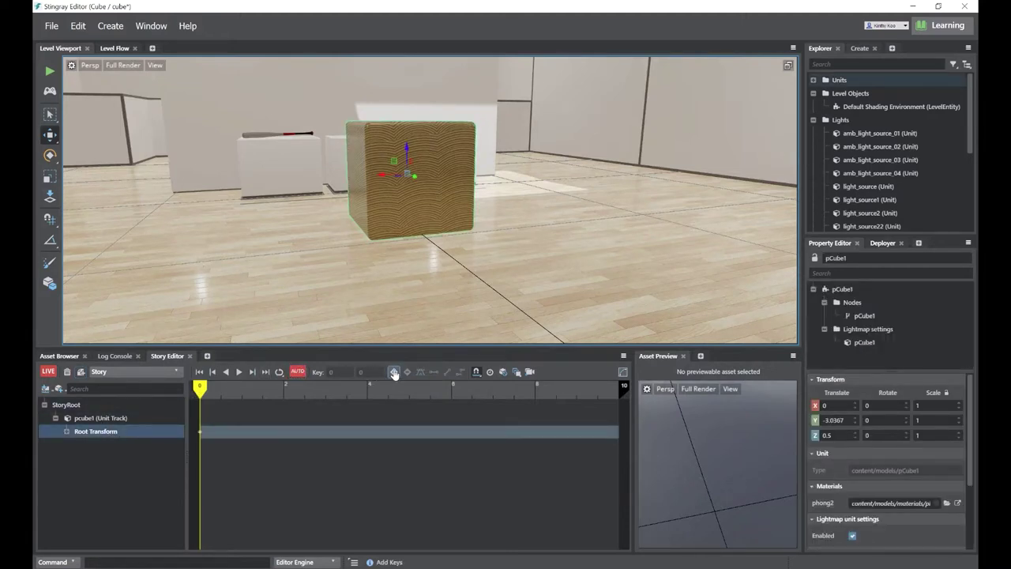
left_click_drag(200, 387, 620, 425)
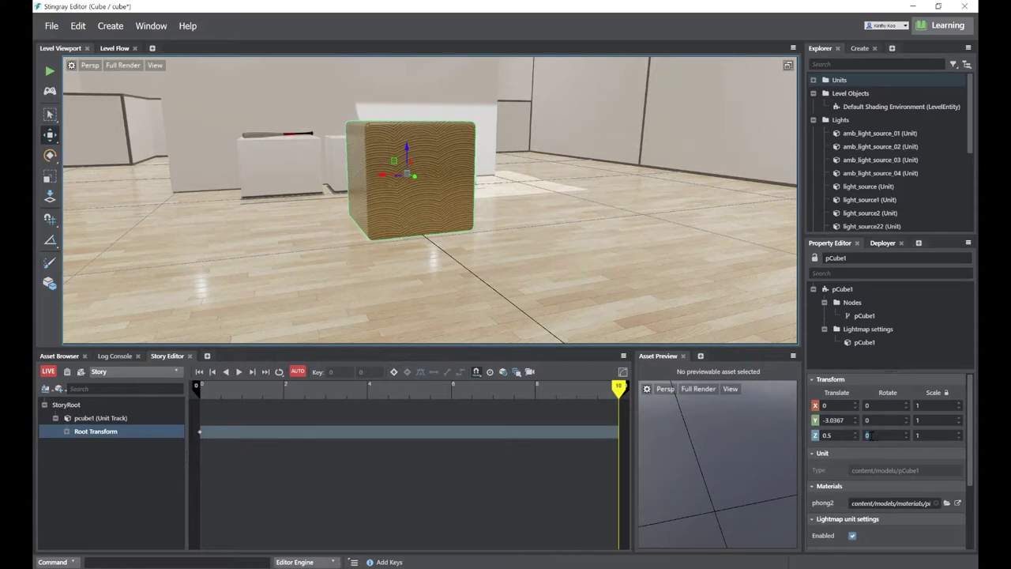
left_click(869, 435)
type("36")
key("Return")
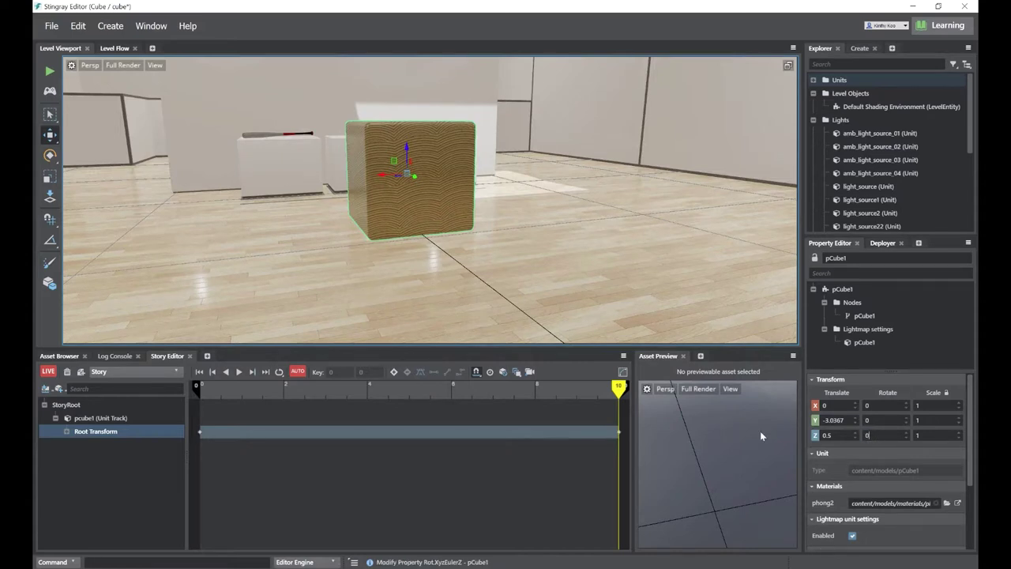
left_click_drag(618, 388, 213, 403)
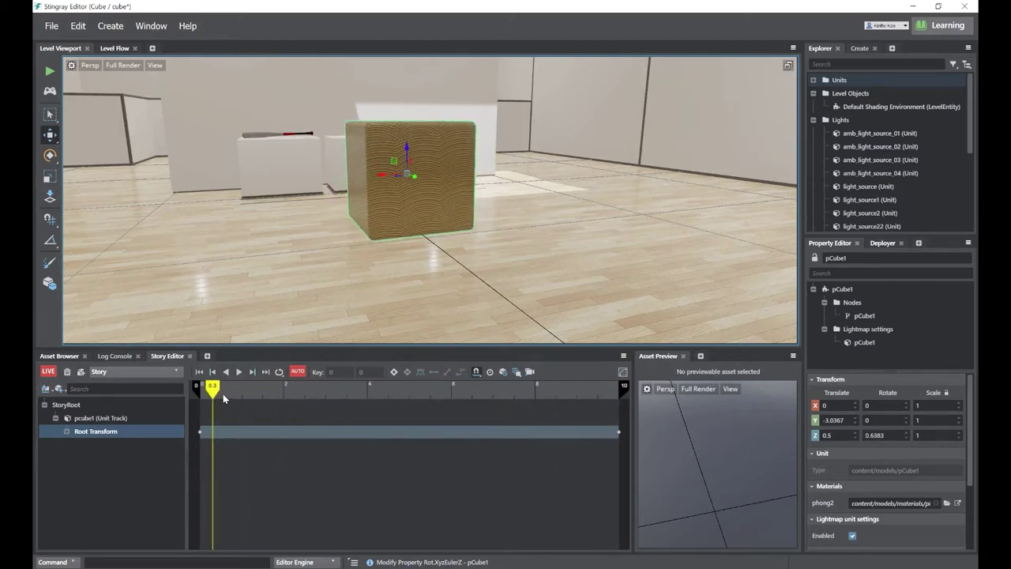
- Add a Level Story node to the level flow and set it to play Story
left_click(115, 48)
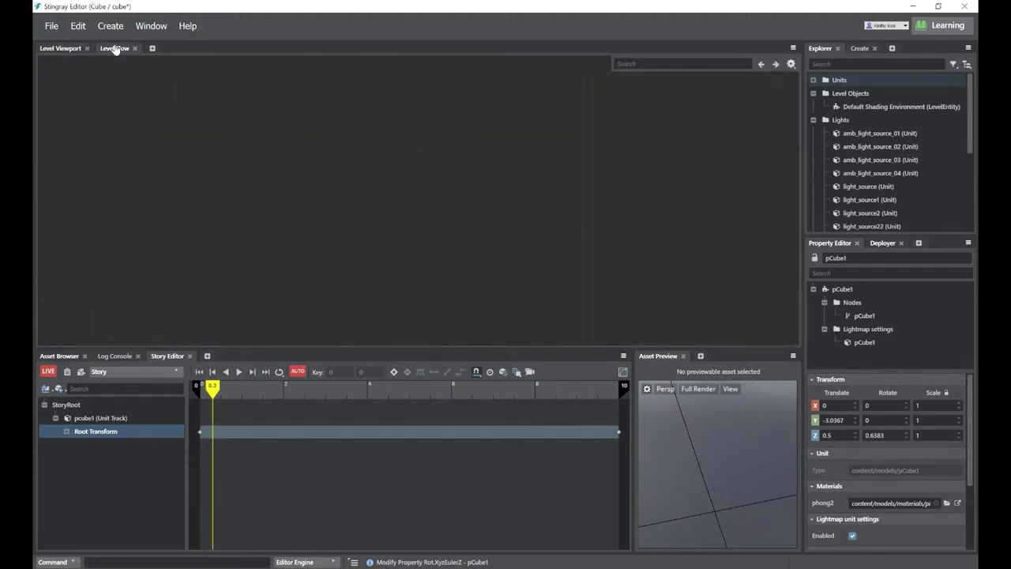
double_click(379, 171)
type("story")
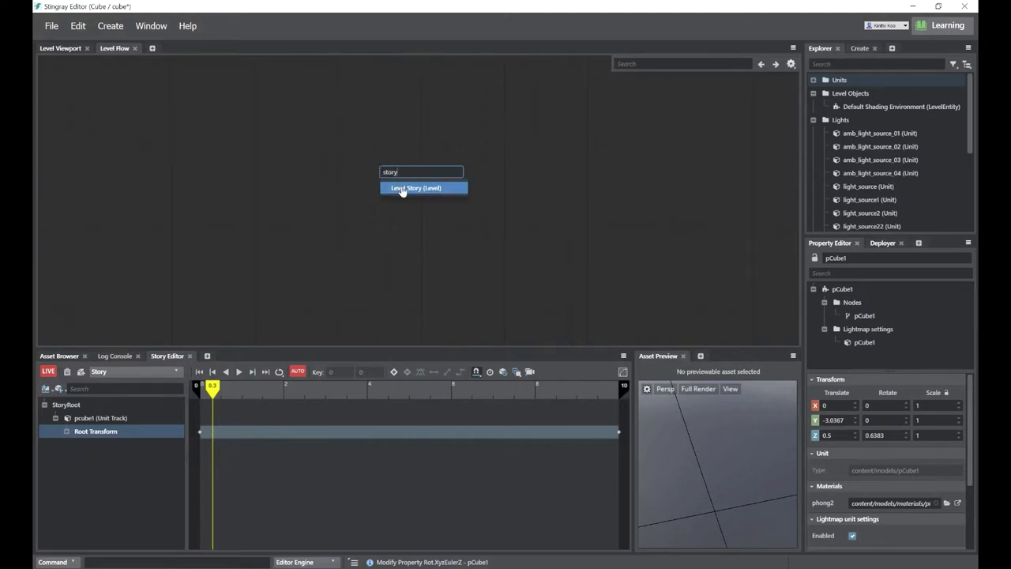
left_click(403, 187)
left_click_drag(408, 166, 395, 101)
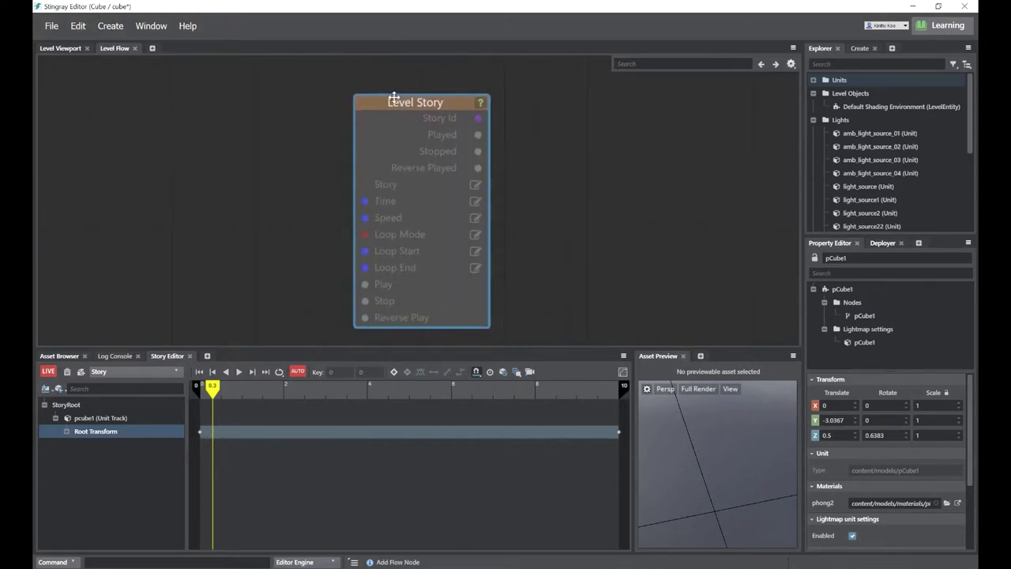
left_click(476, 186)
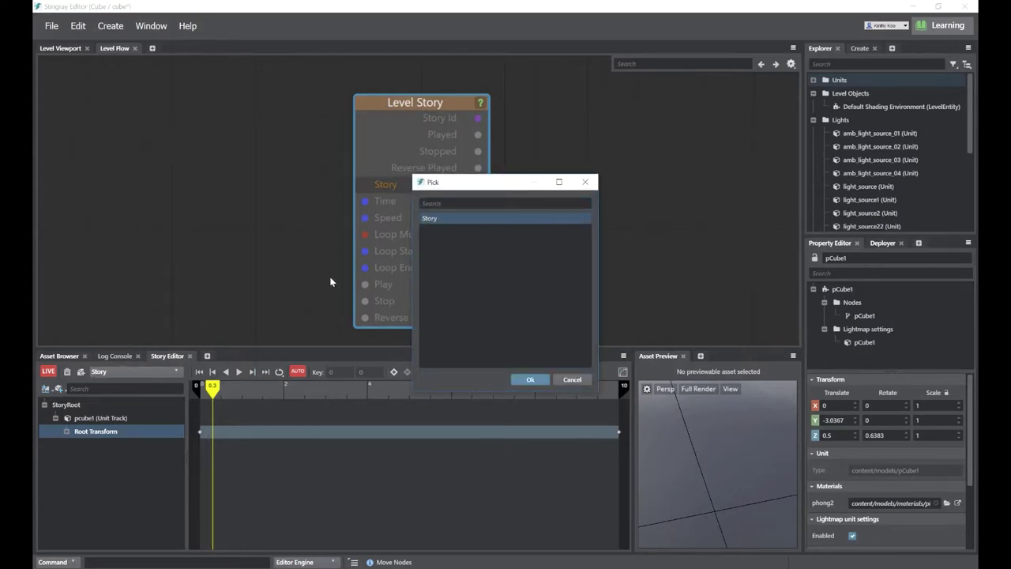
left_click(528, 380)
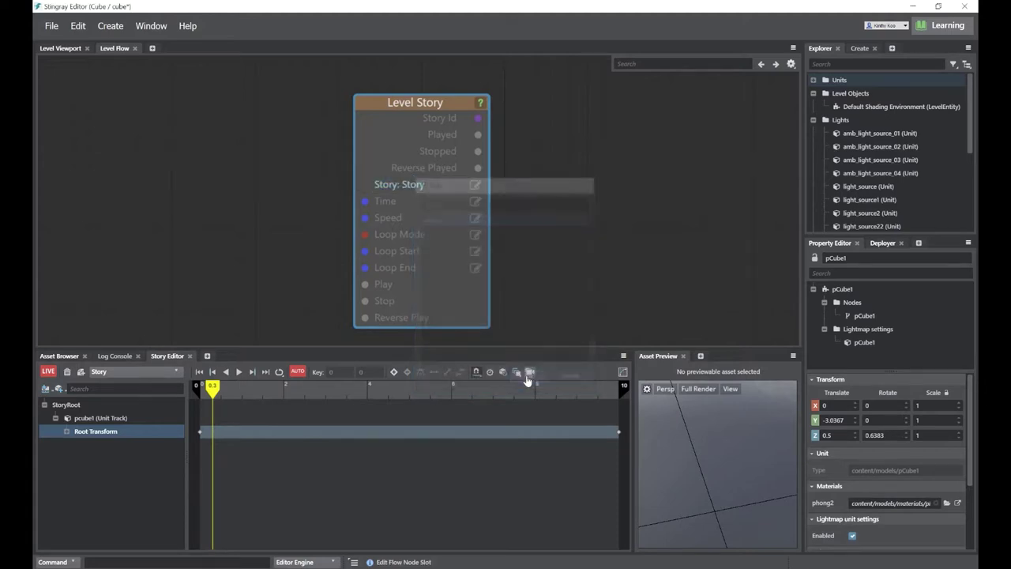
- Add a Level Loaded node wired to the Level Story's Play input, then return to the viewport
key("space")
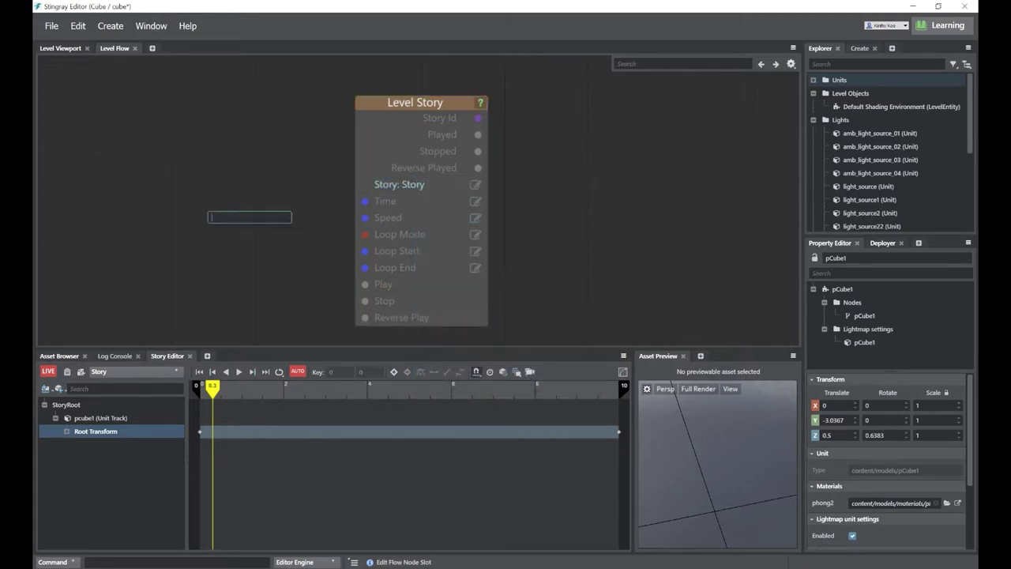
type("level")
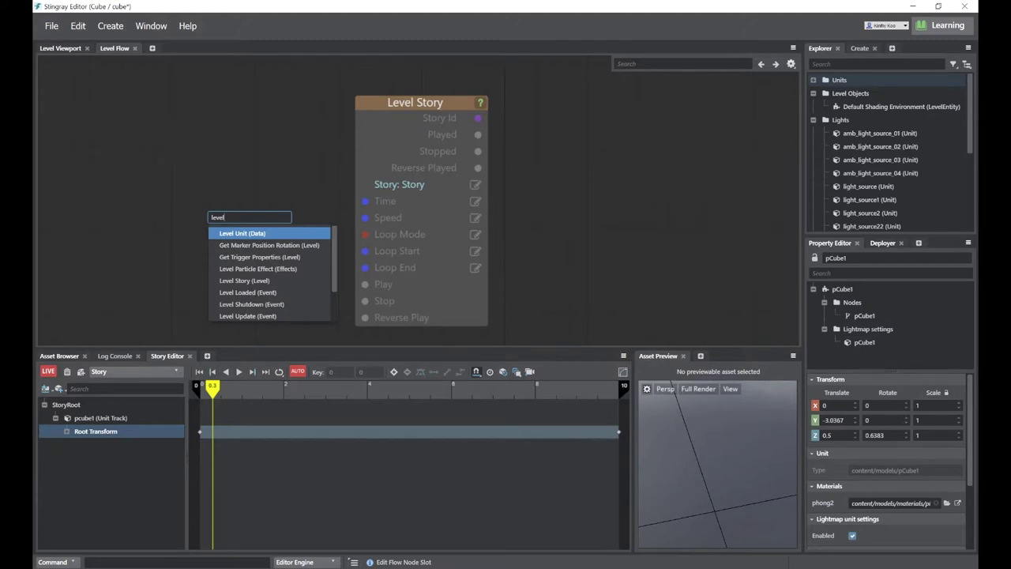
type(" load")
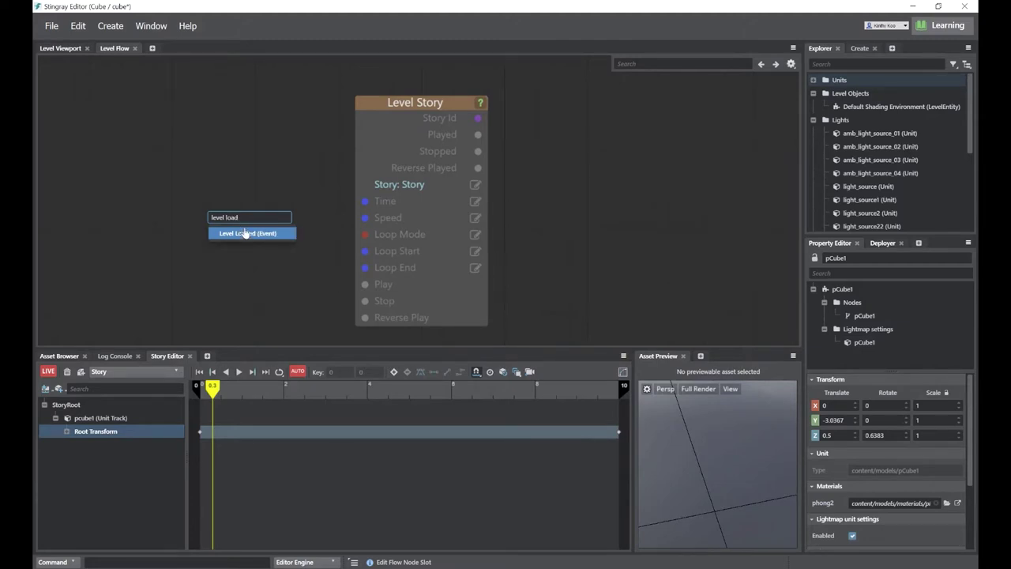
left_click(247, 234)
left_click_drag(260, 218, 363, 284)
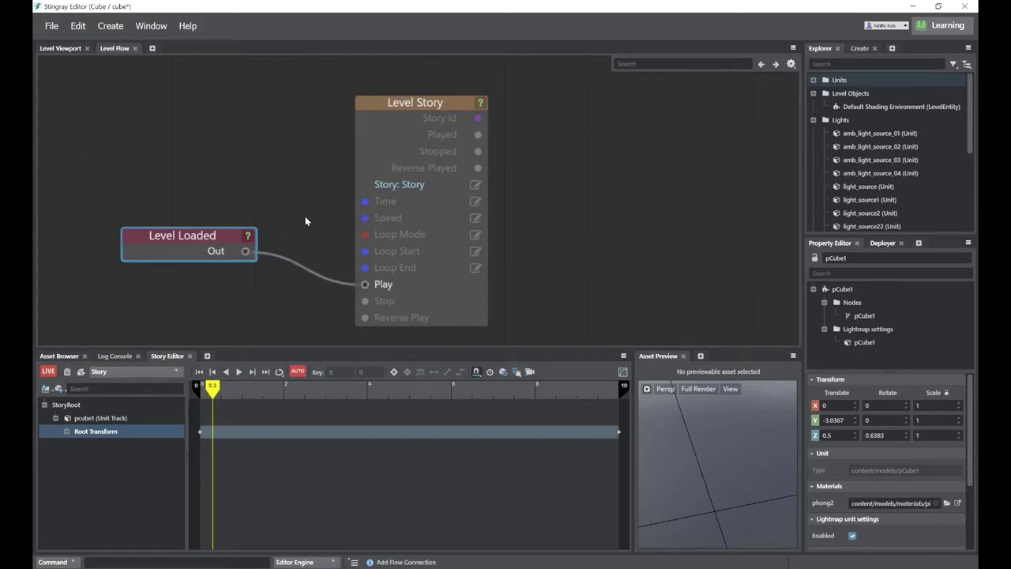
left_click(63, 48)
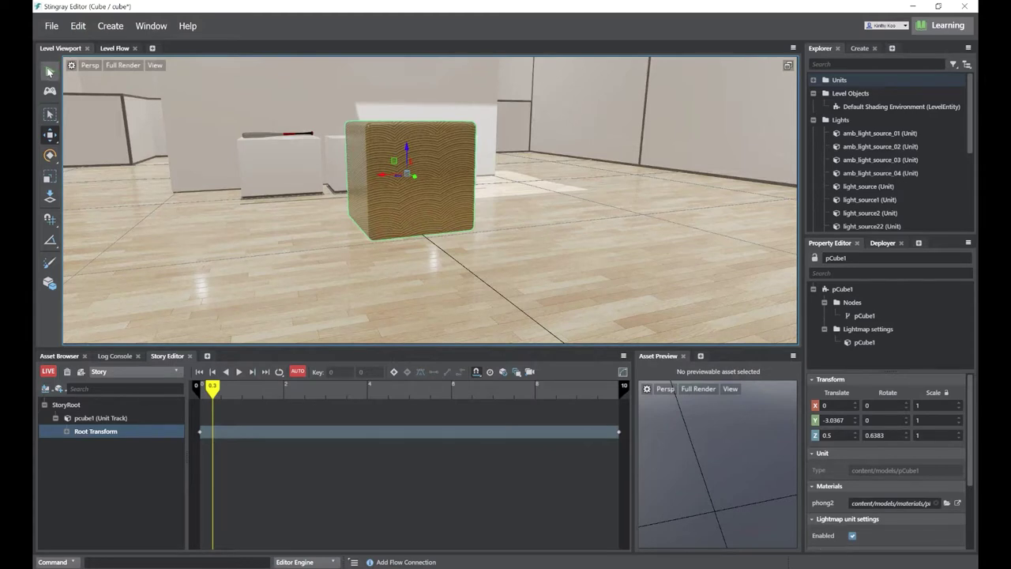
left_click(50, 72)
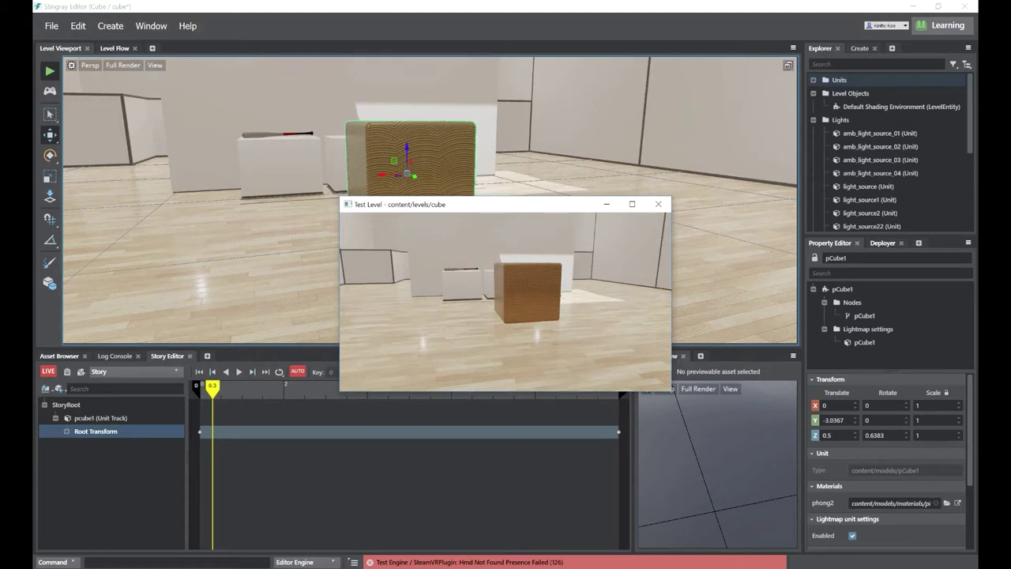
key("Escape")
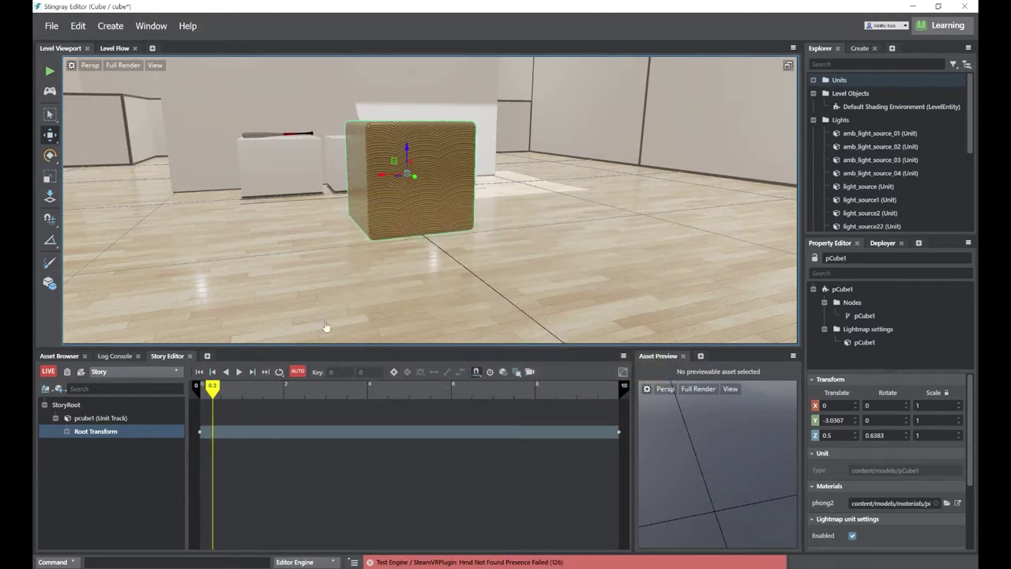
- Set the Level Story node's Loop Mode to loop and show the Asset Browser
left_click(115, 49)
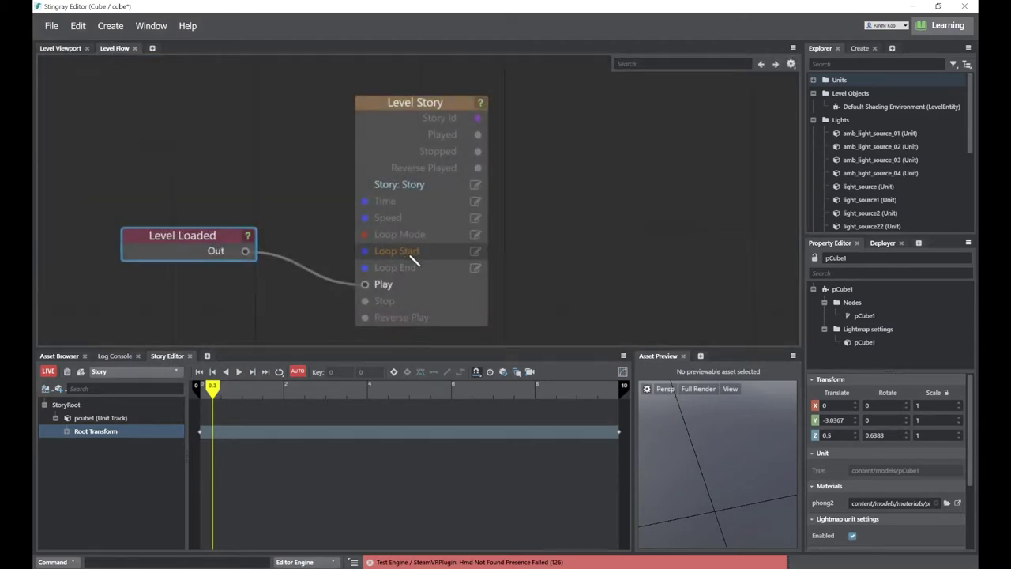
left_click(475, 235)
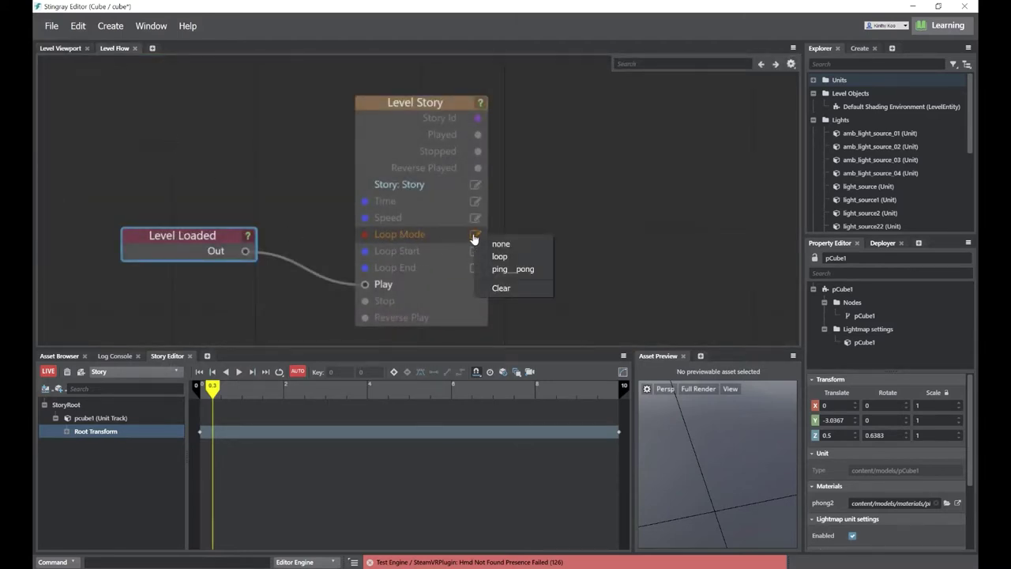
left_click(508, 256)
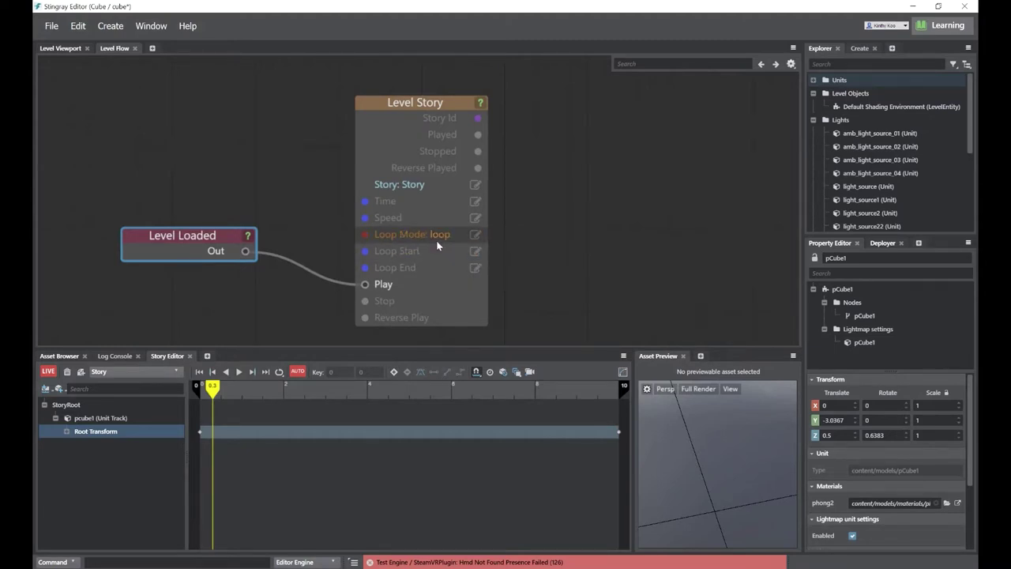
left_click(69, 359)
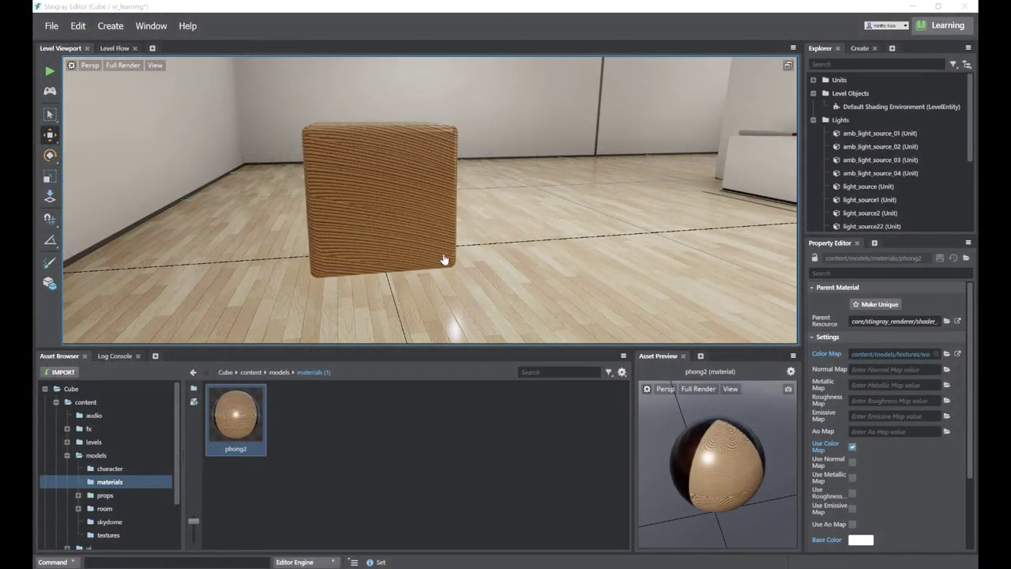
- Move the wooden cube along Y to -3.0367, in front of the furniture
left_click(369, 236)
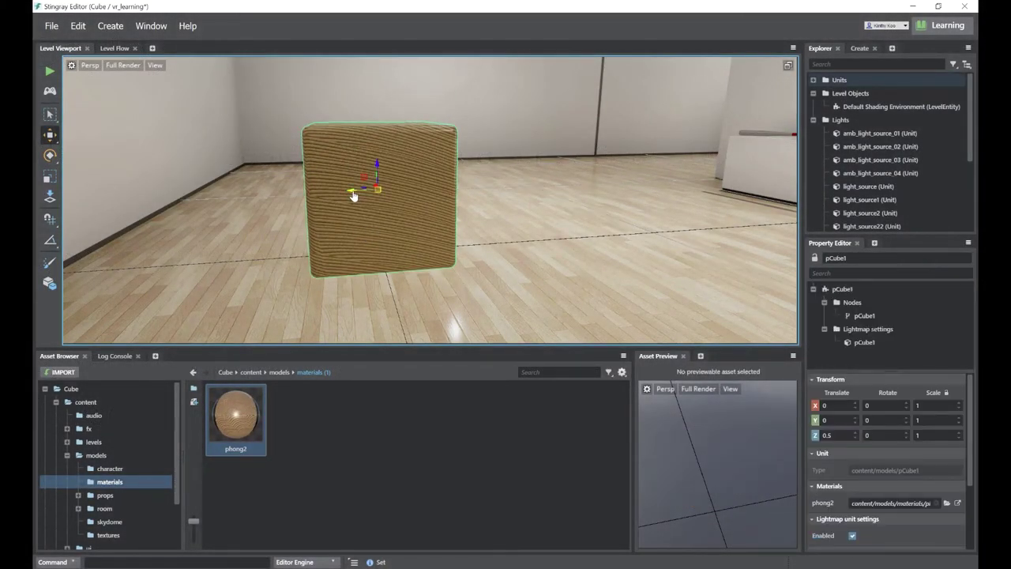
left_click_drag(353, 196, 693, 200)
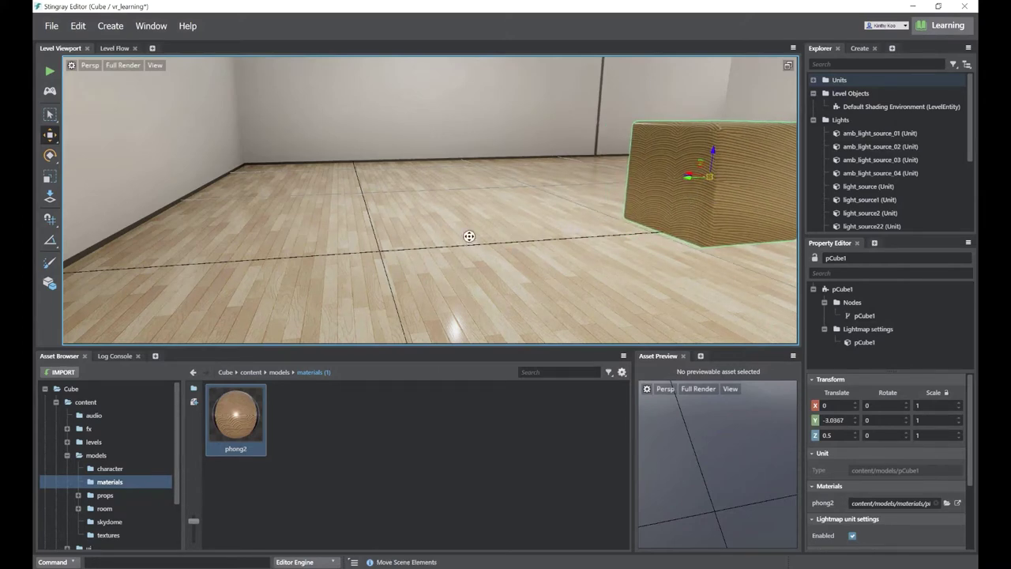
left_click_drag(470, 237, 514, 245, "alt")
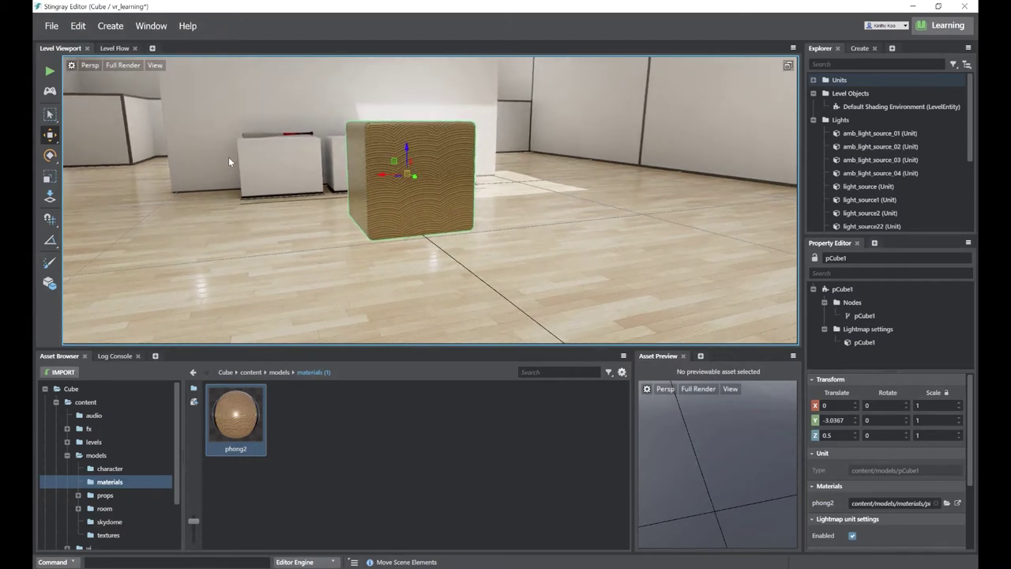
- Save the level under the new name 'cube'
left_click(51, 26)
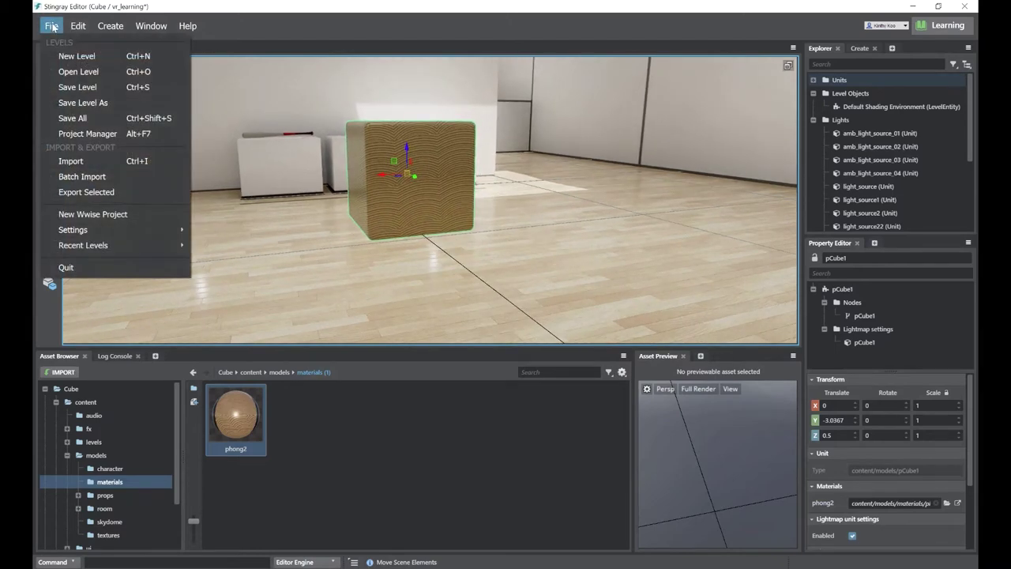
left_click(72, 102)
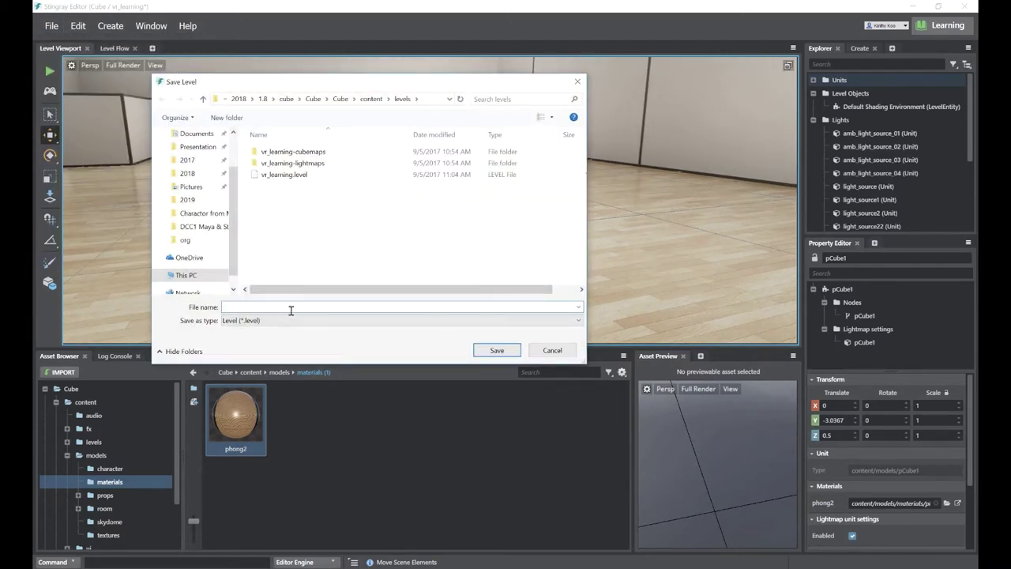
type("cube")
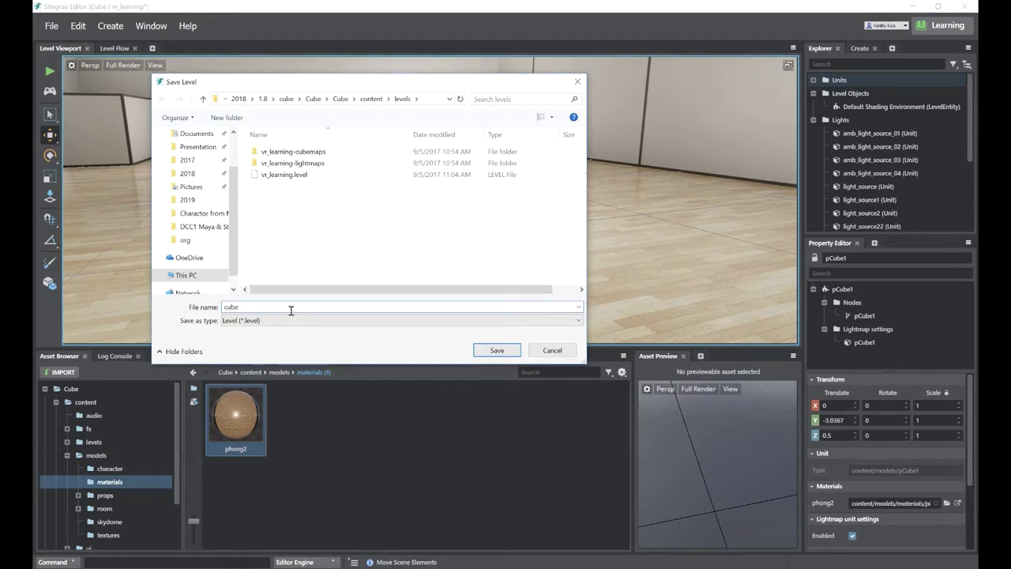
key("Return")
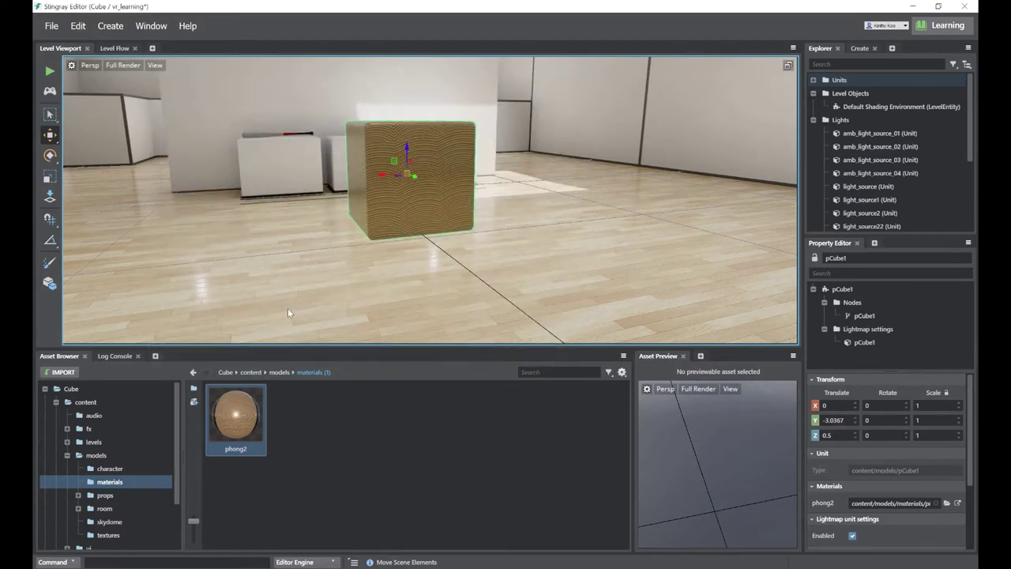
- In script/lua/project.lua, change default_level from vr_learning to "content/levels/cube" and save the script
left_click(56, 402)
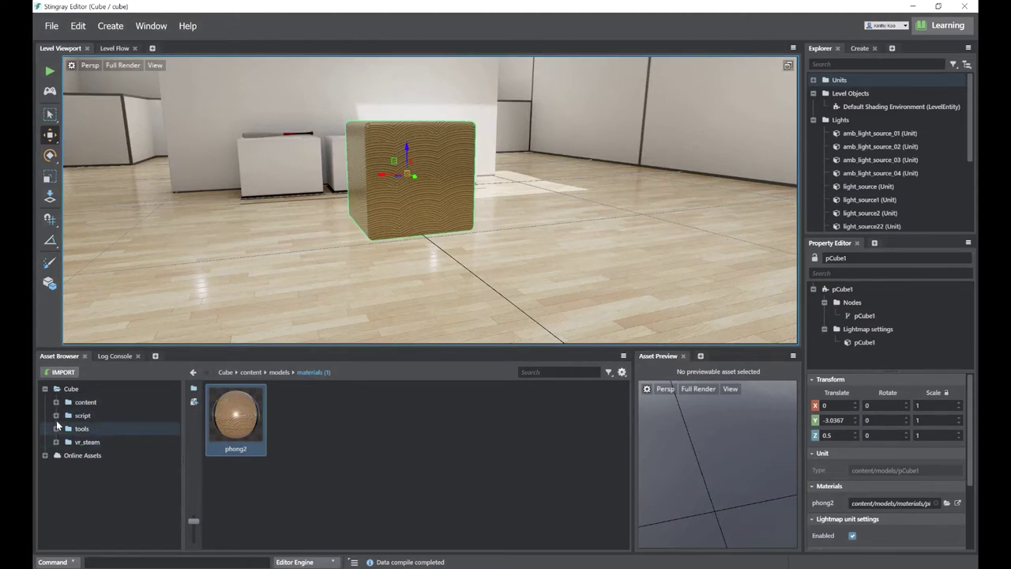
left_click(55, 415)
left_click(50, 429)
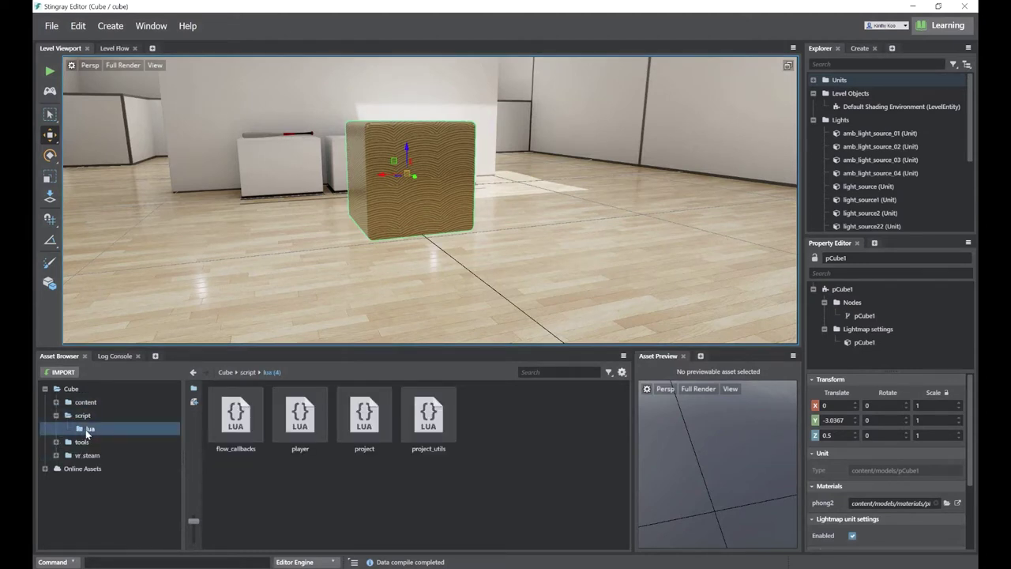
double_click(366, 426)
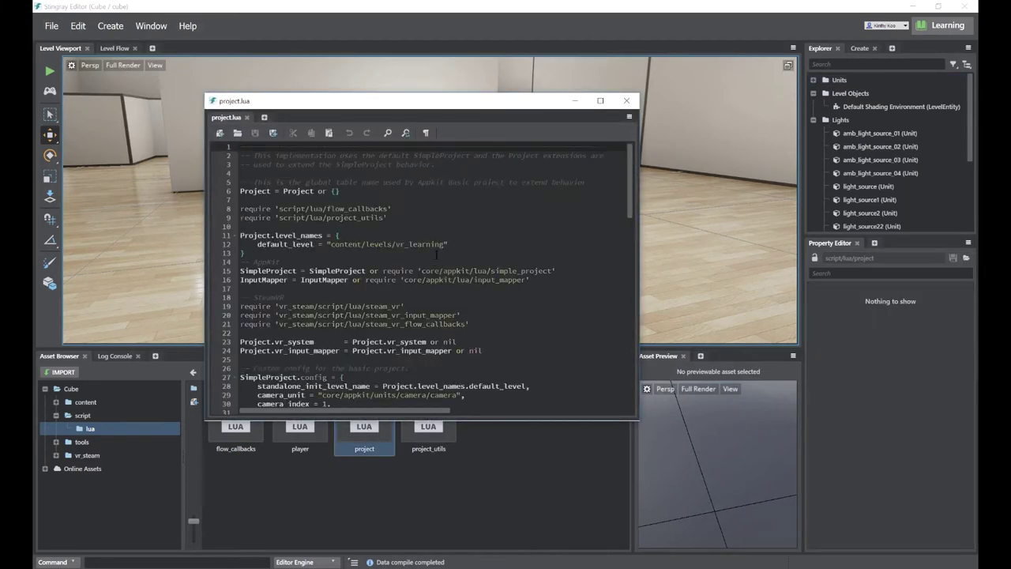
left_click(440, 244)
left_click_drag(444, 245, 400, 248)
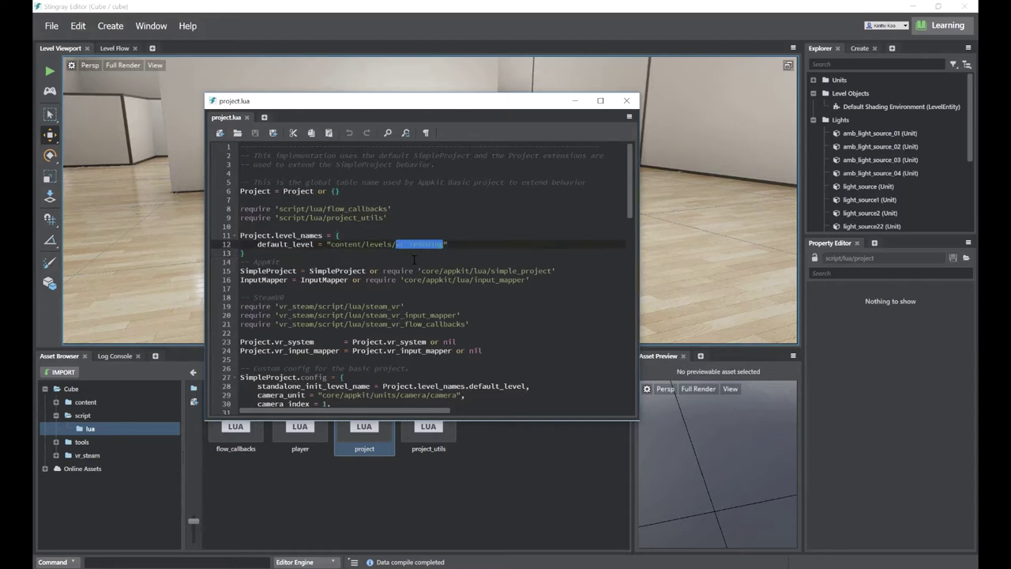
type("cub")
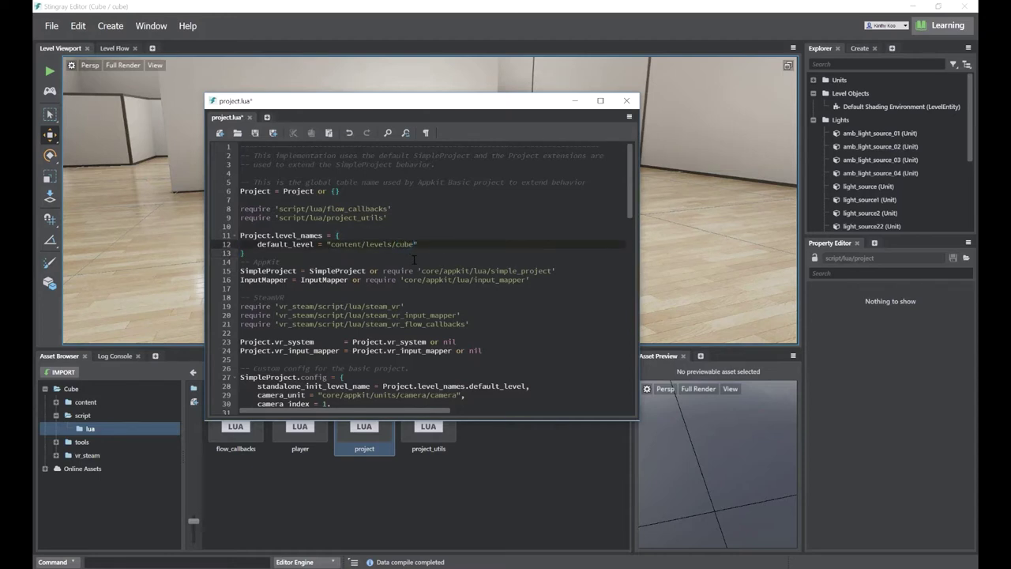
left_click(254, 135)
- Close the script editor and add the Deployer panel
left_click(625, 104)
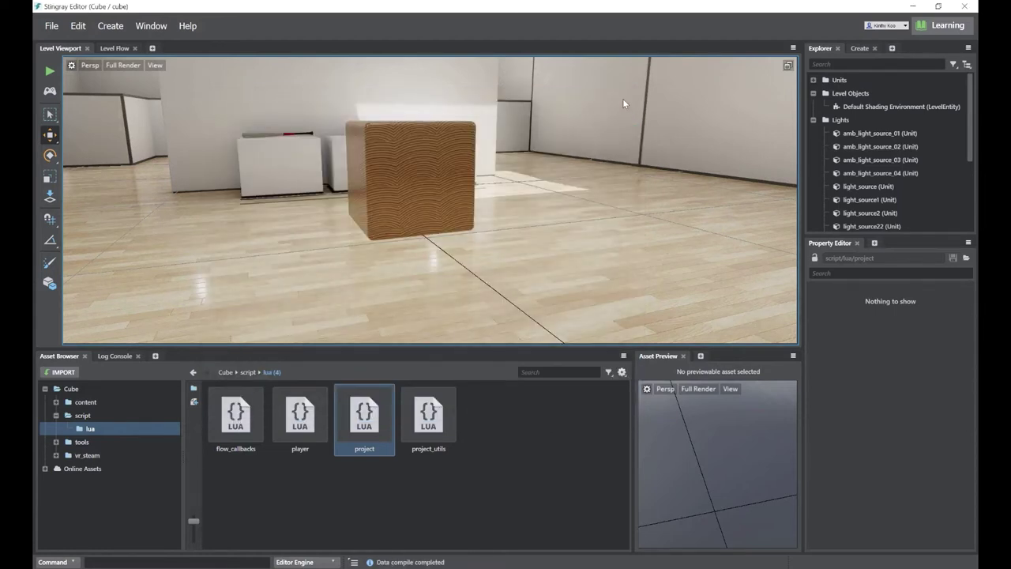
left_click(874, 244)
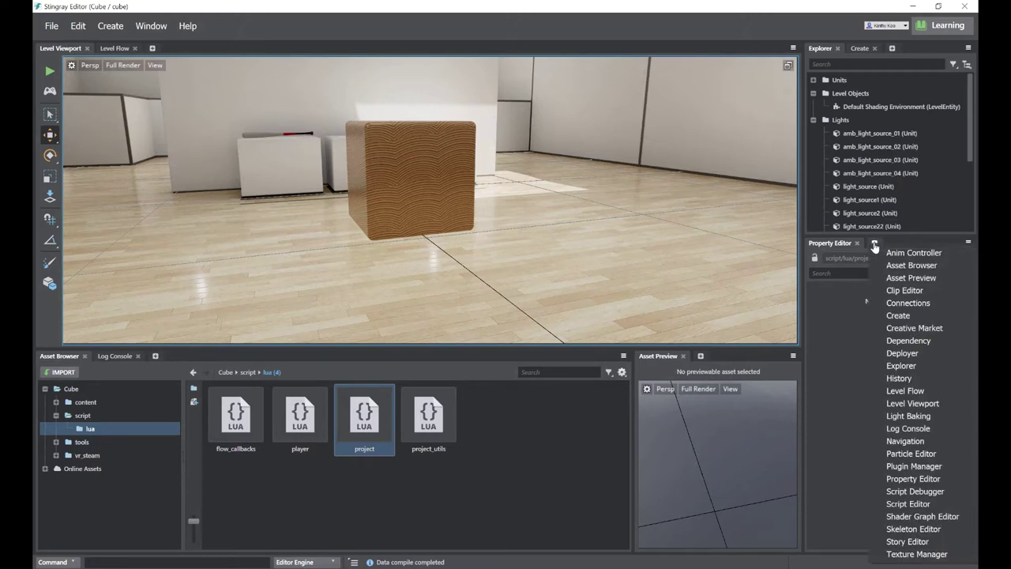
left_click(921, 354)
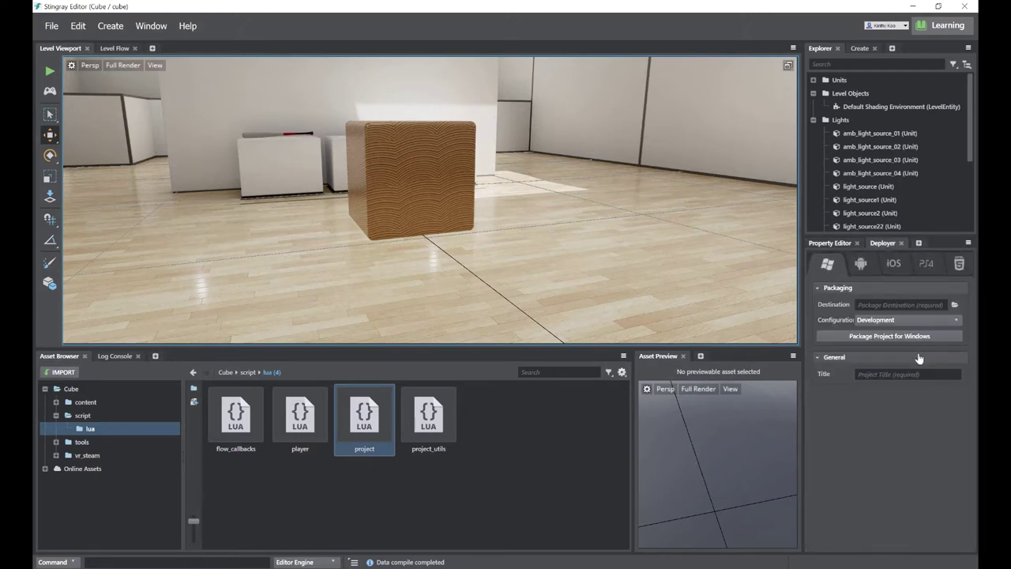
- Set the package destination to a new 'output' folder in Documents/2018/1.8/cube
left_click(955, 304)
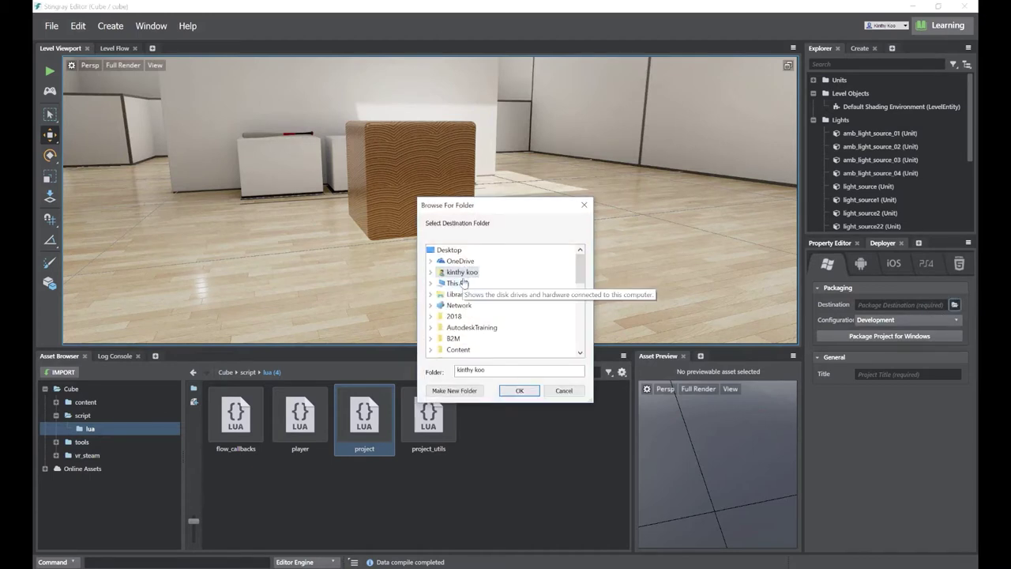
double_click(462, 273)
double_click(488, 306)
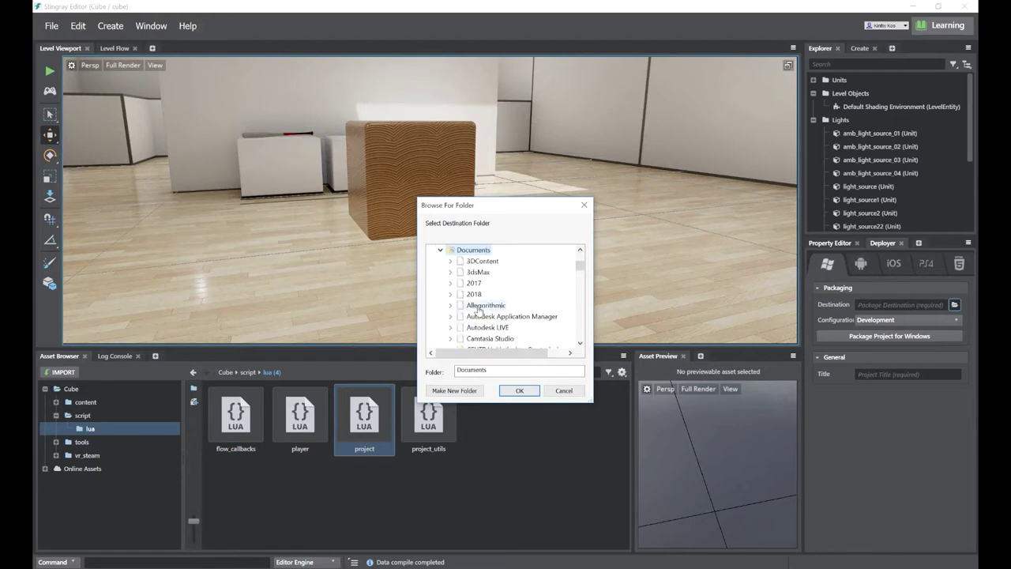
double_click(476, 294)
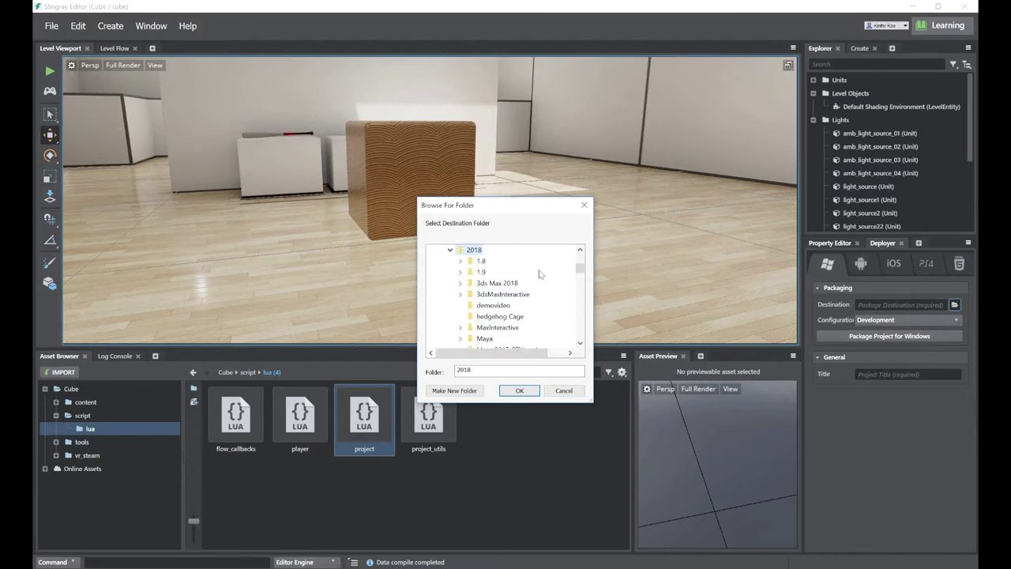
double_click(482, 261)
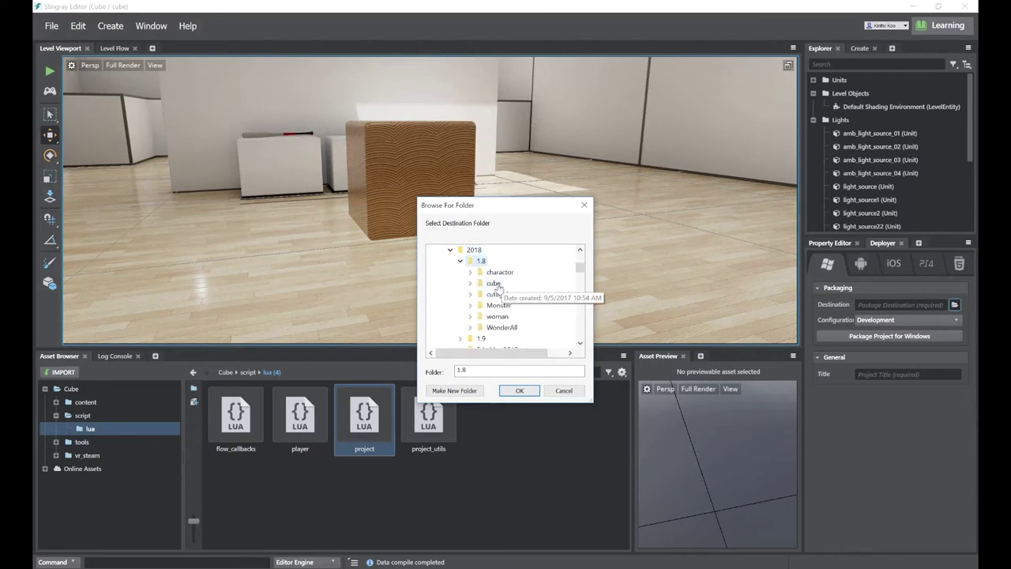
double_click(494, 283)
left_click(463, 390)
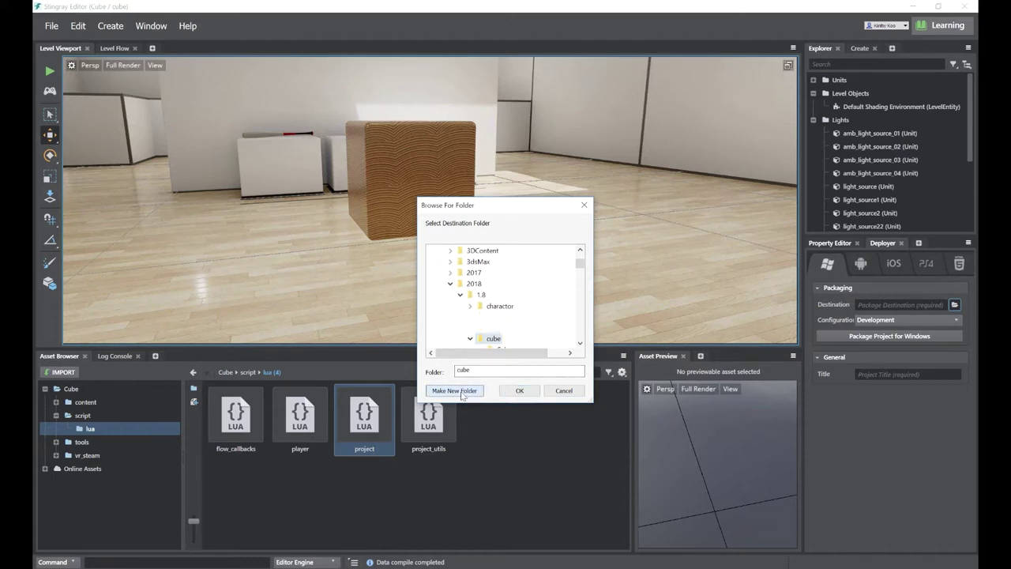
type("output")
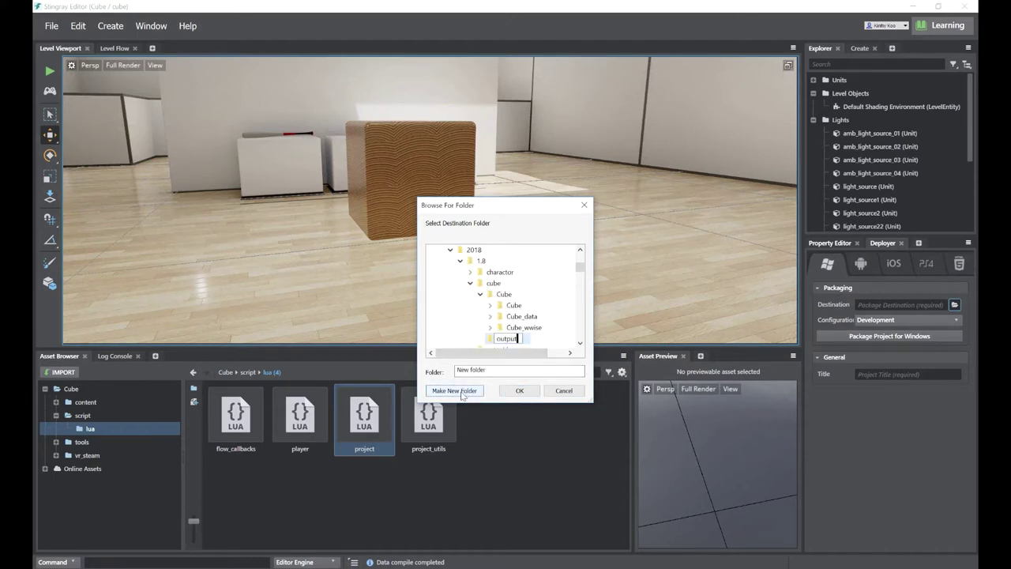
key("Return")
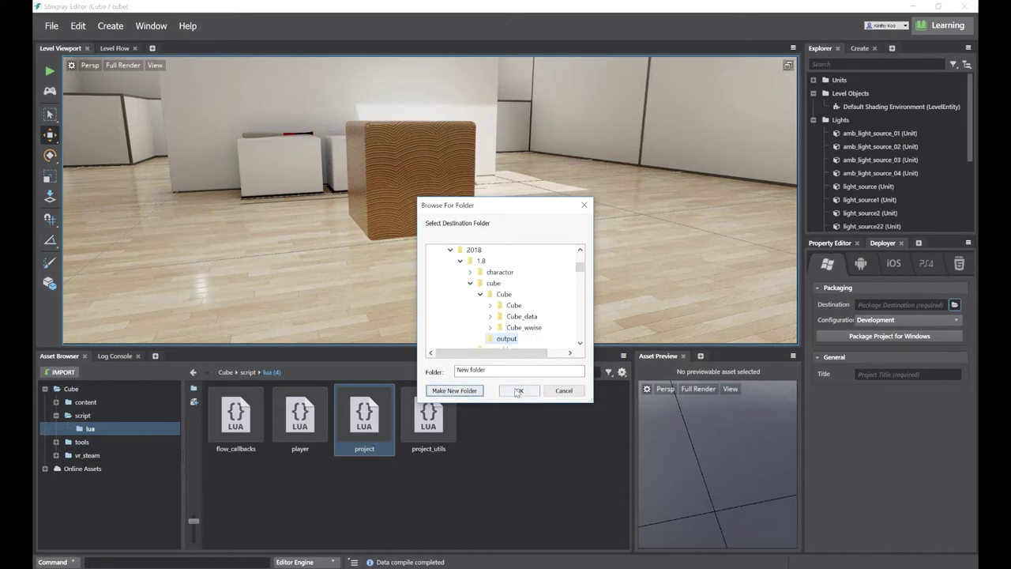
left_click(518, 391)
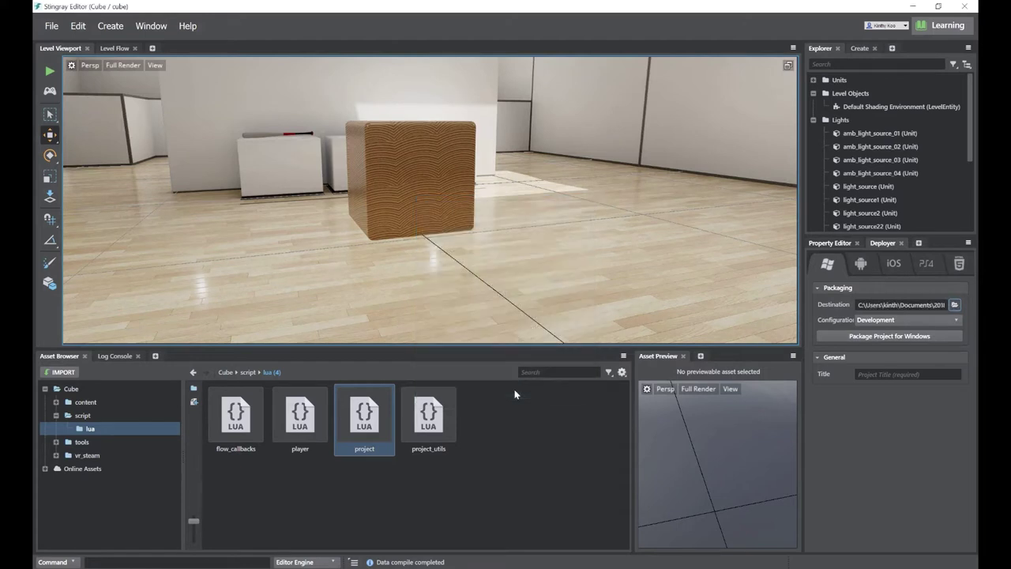
- Title the package 'cube' and package the project for Windows
left_click(879, 376)
type("cube")
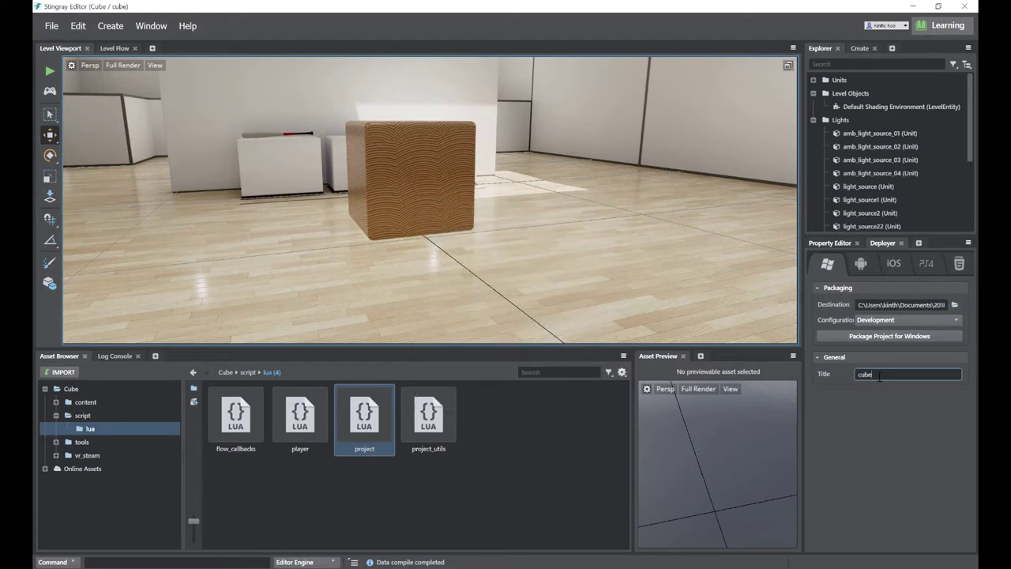
left_click(862, 337)
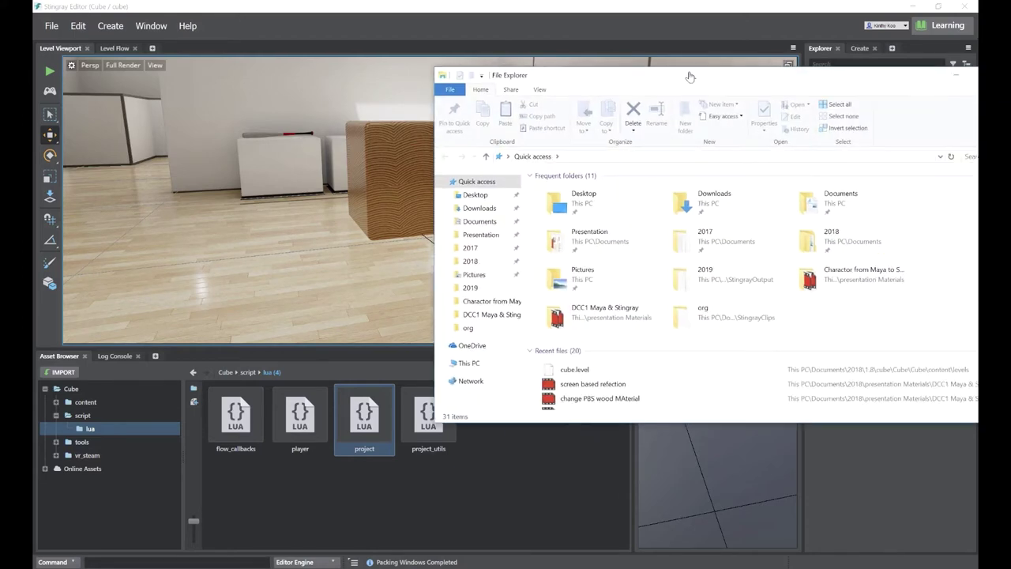
- Browse to 2018\1.8\cube\output\win64\dev and select the packaged cube application
left_click(218, 309)
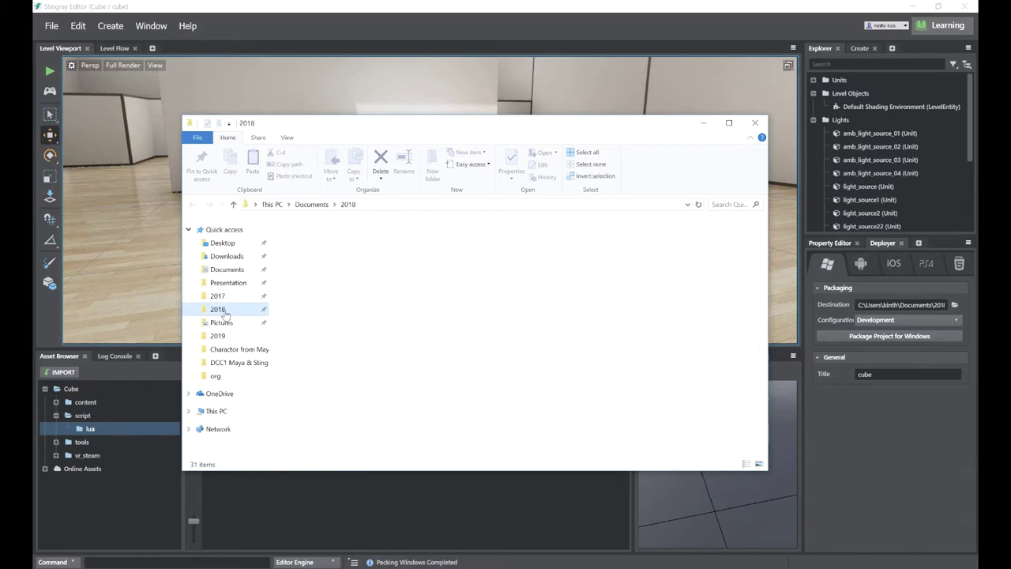
double_click(298, 237)
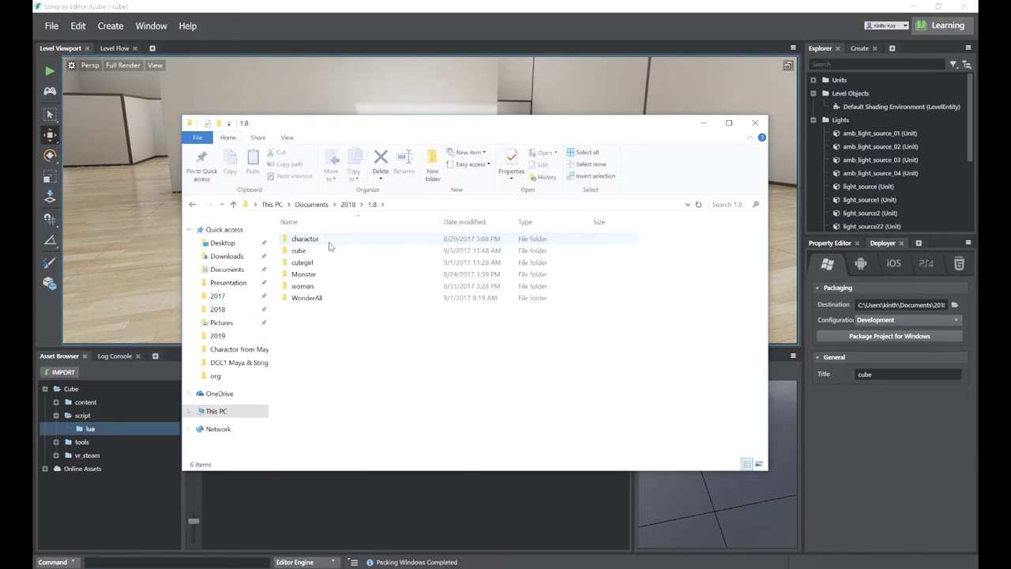
double_click(300, 251)
left_click(303, 253)
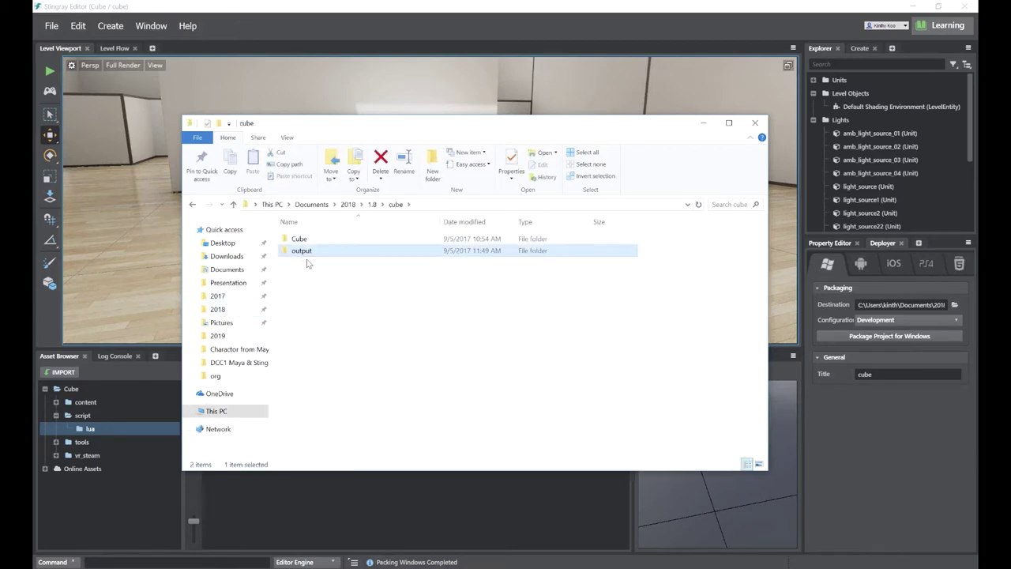
double_click(308, 253)
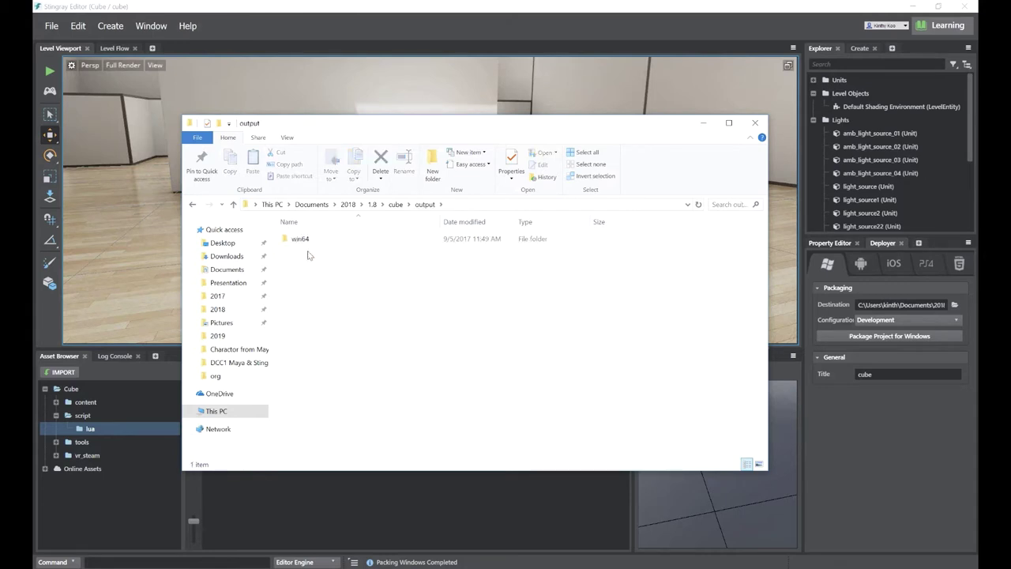
double_click(301, 241)
left_click(299, 240)
double_click(298, 240)
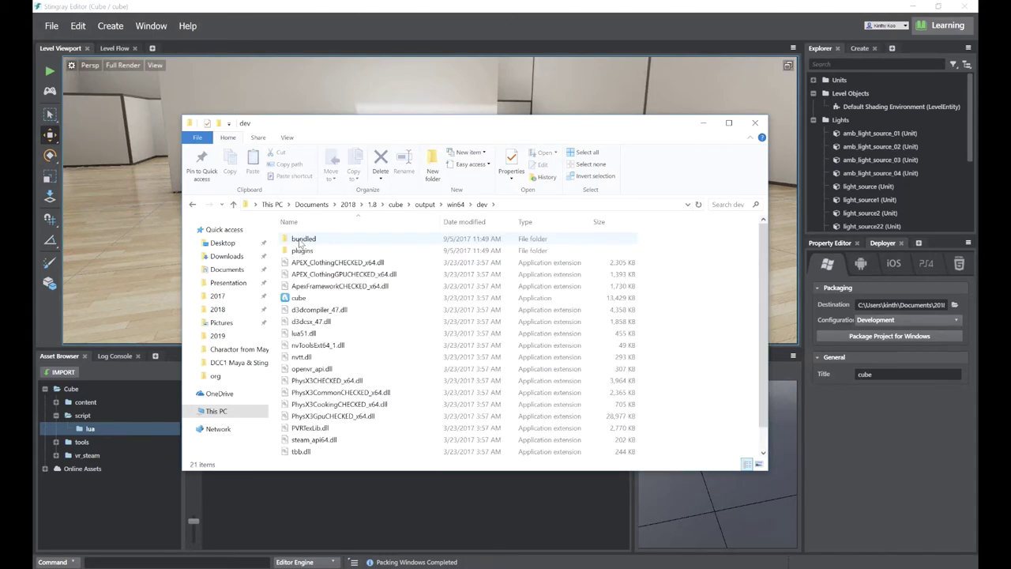
left_click(308, 298)
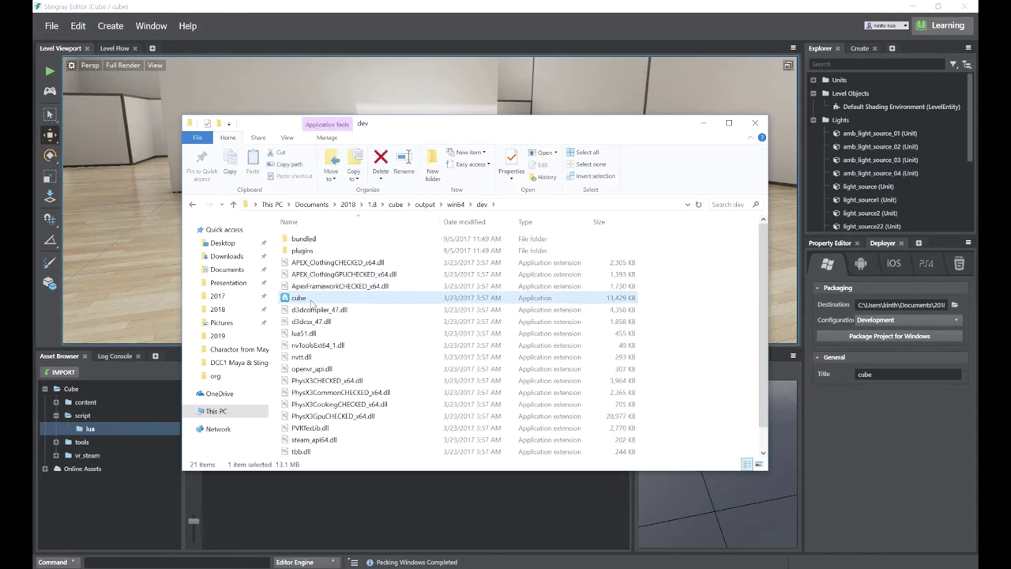